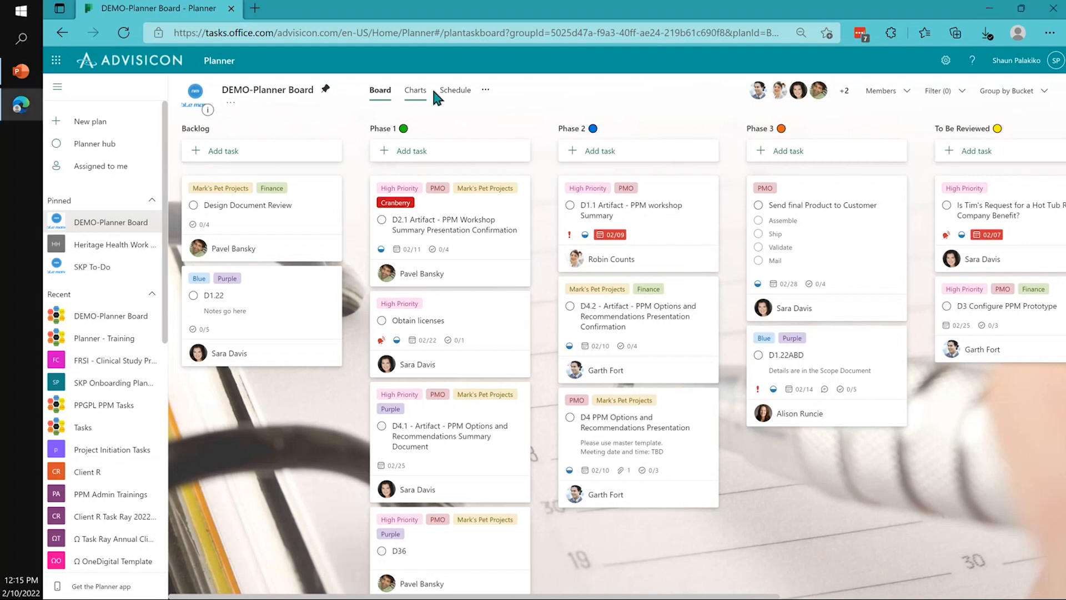
- Review the plan's General, Group and Notifications settings, then close the plan settings
click(486, 90)
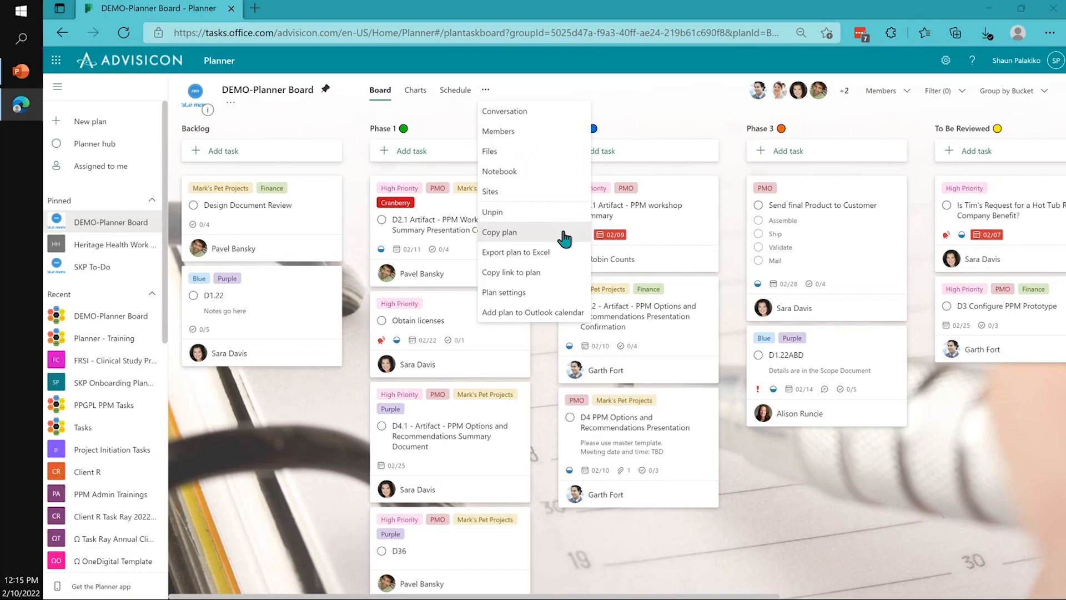
click(551, 293)
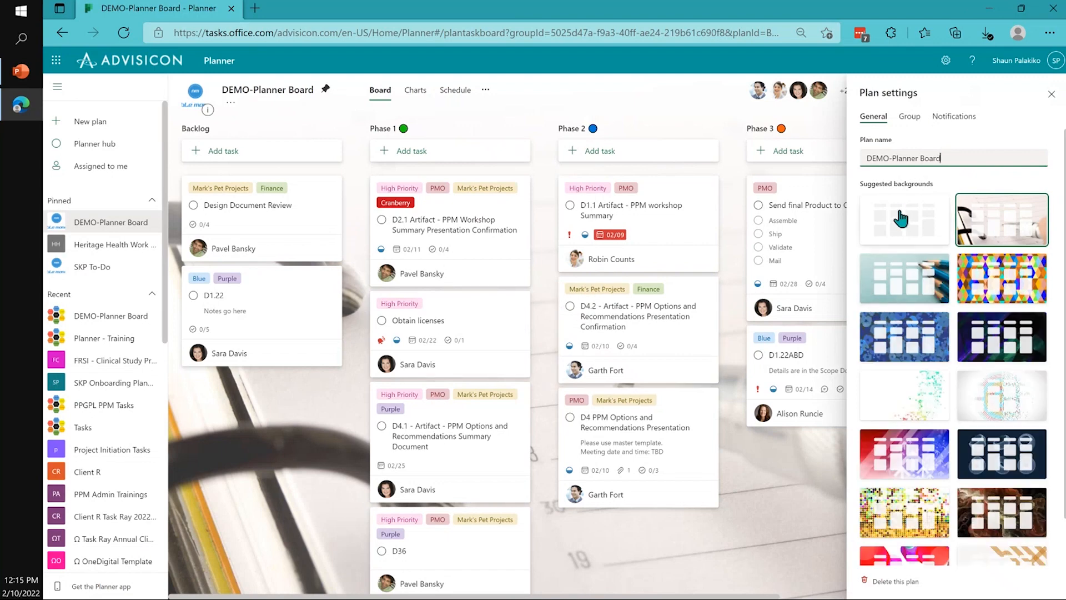
click(1019, 225)
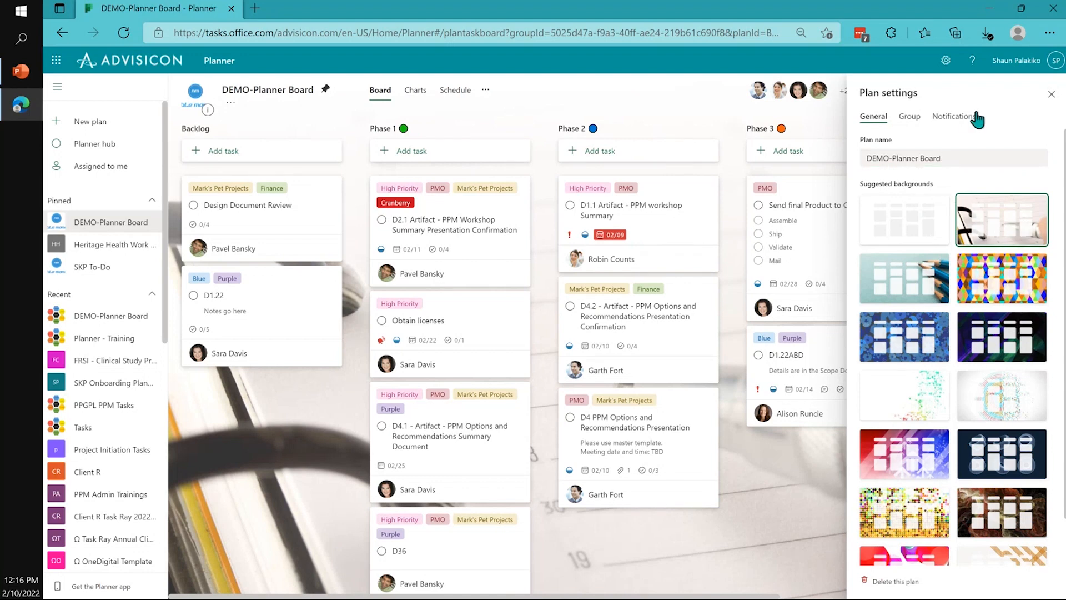
click(911, 118)
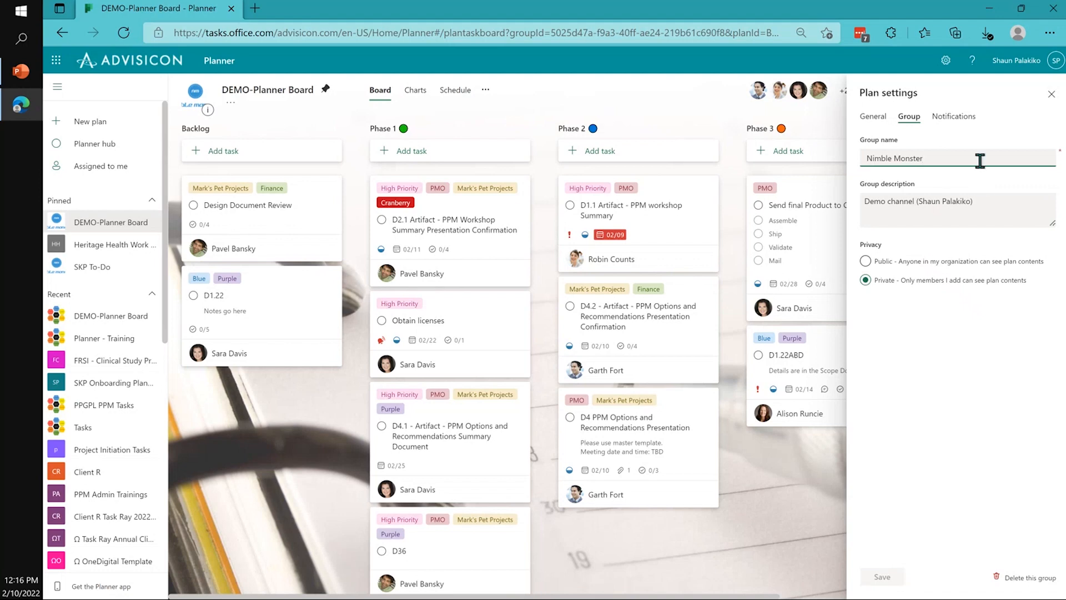
click(956, 116)
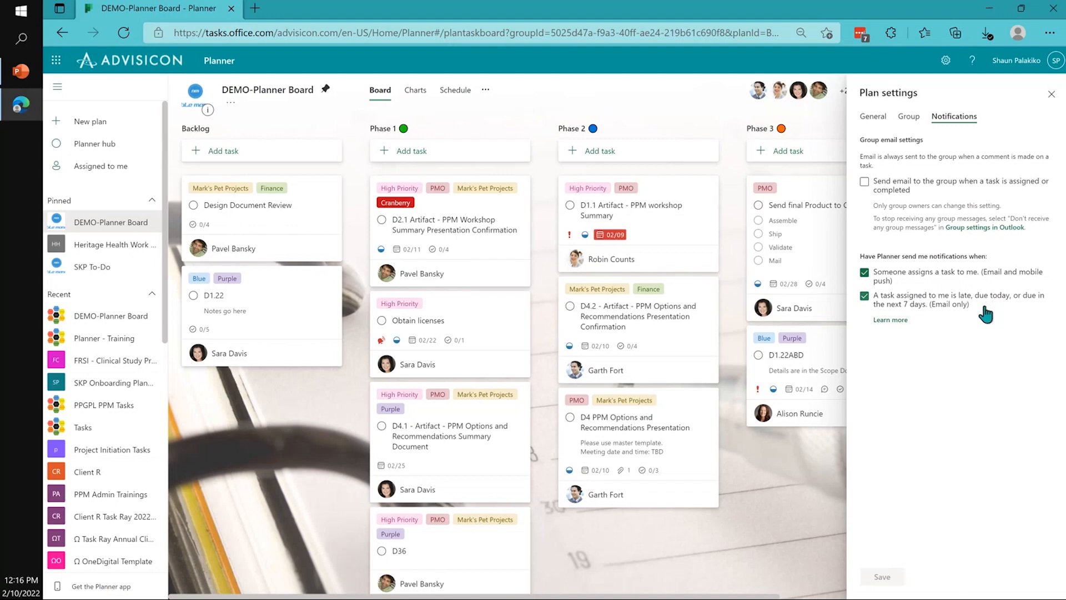
click(1052, 98)
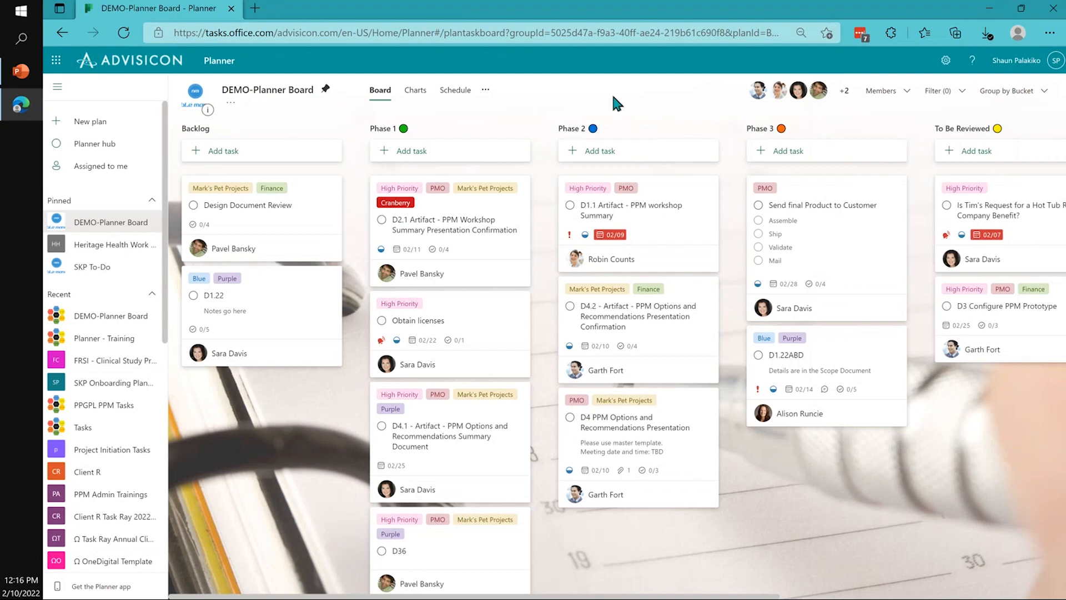
- Examine the plan's charts for task status, buckets, priority and member workload
click(427, 102)
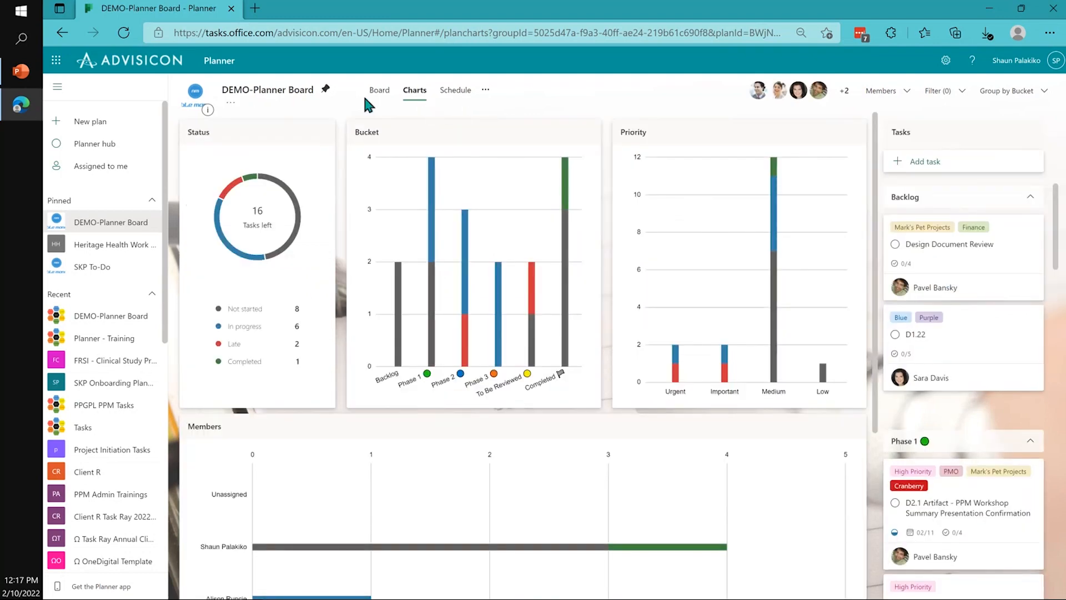
click(381, 98)
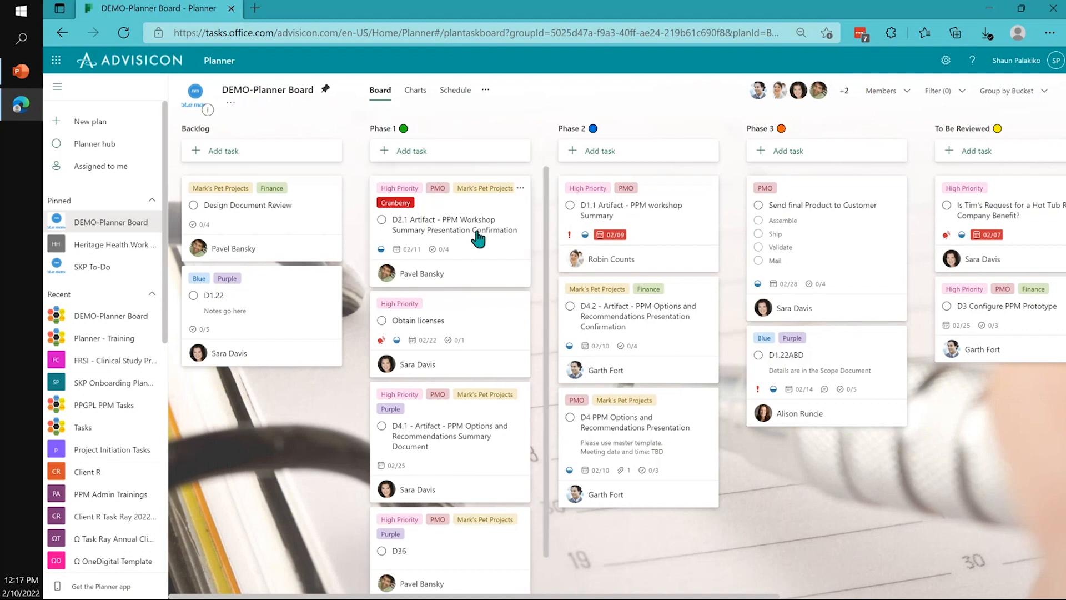
click(422, 99)
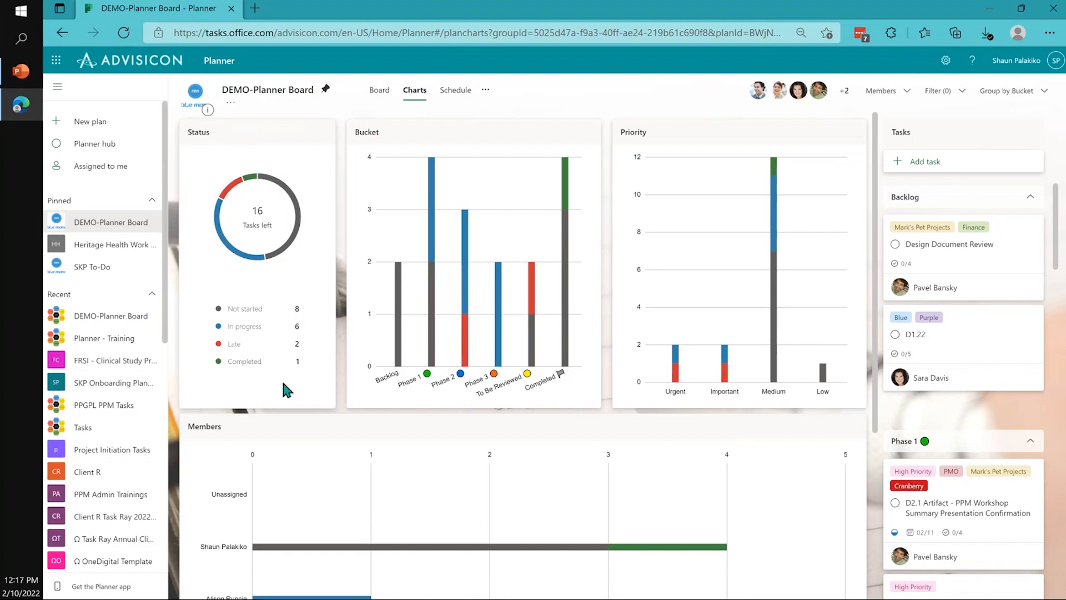
mouse_move(293, 236)
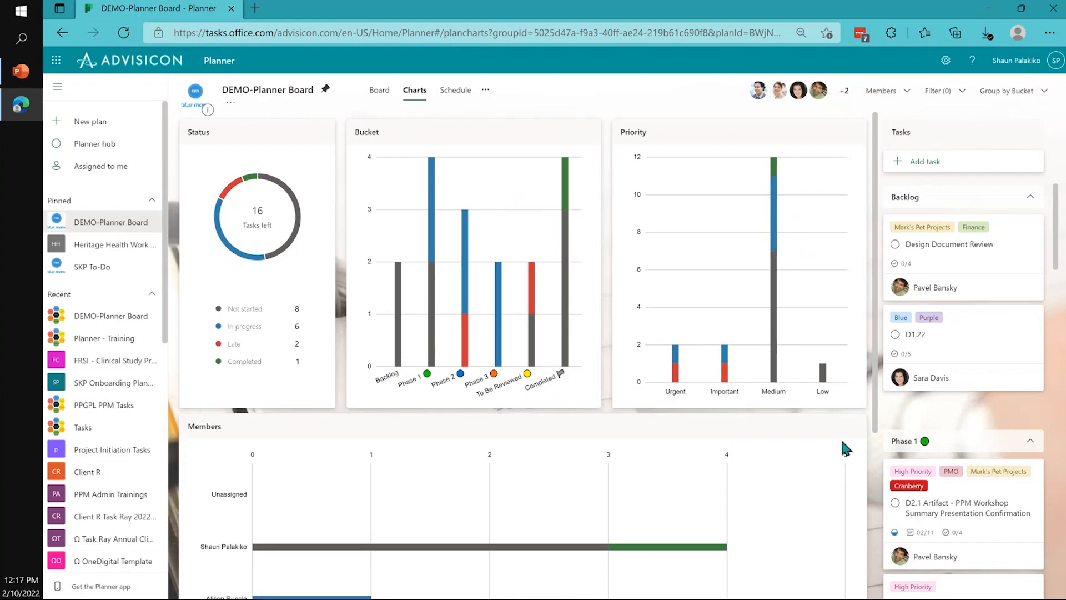
scroll(722, 350, down, 2)
scroll(674, 416, down, 3)
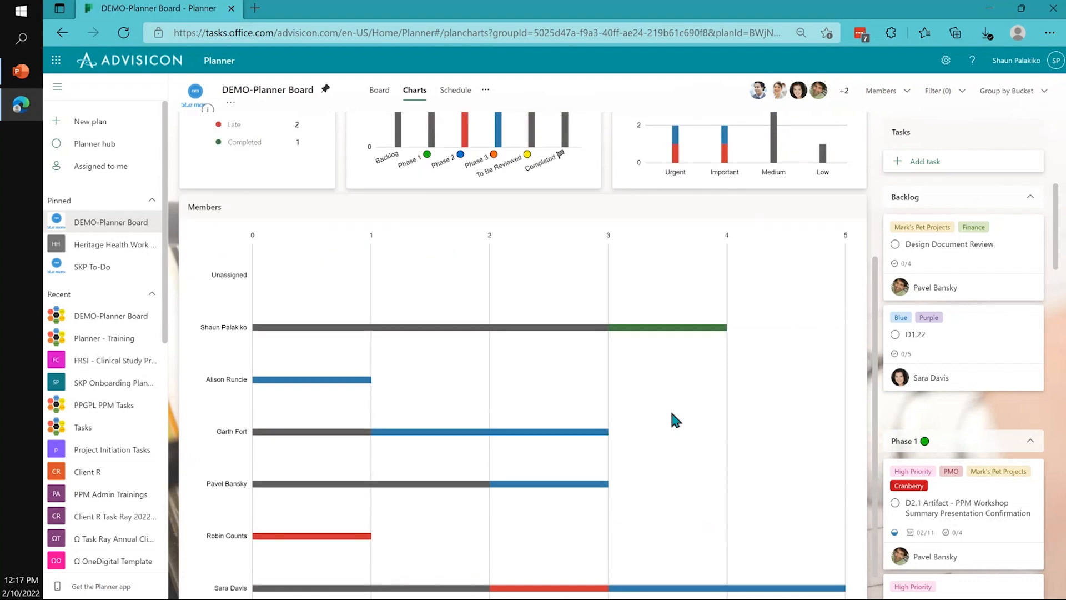
scroll(664, 420, down, 1)
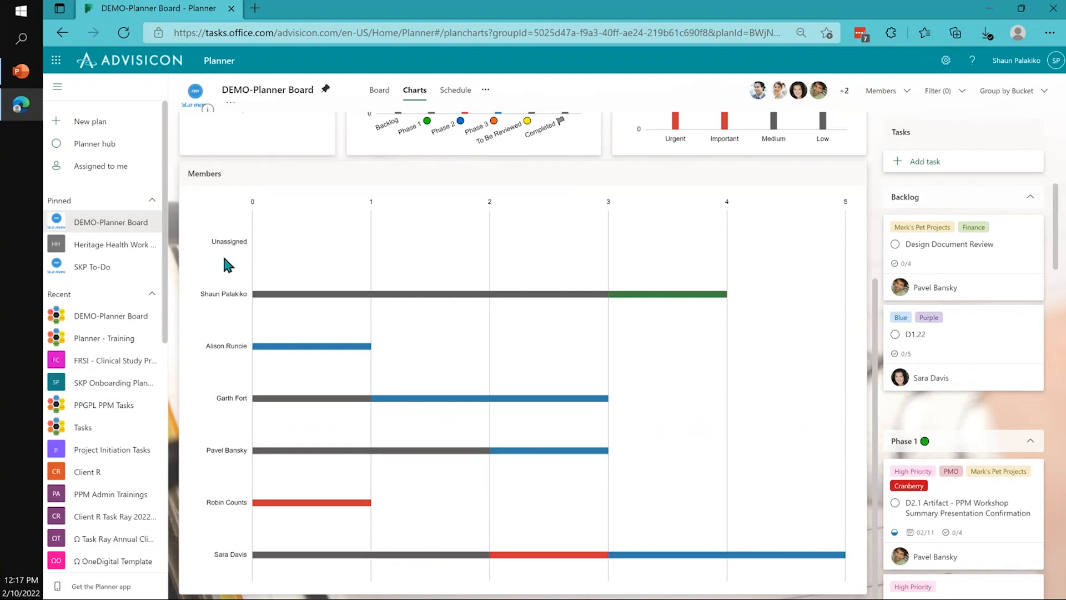
scroll(369, 247, up, 4)
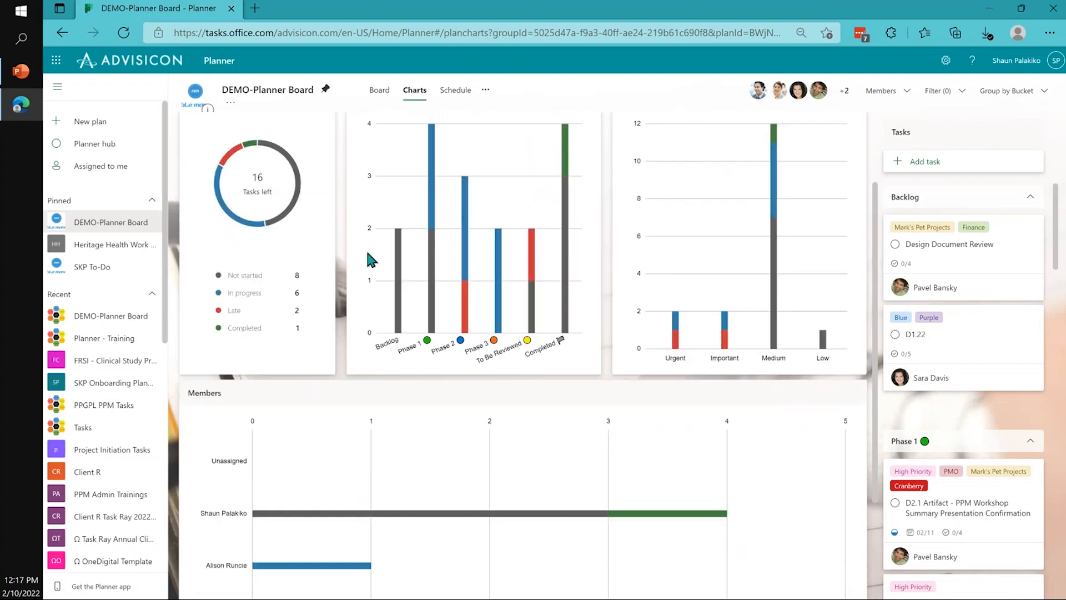
scroll(365, 248, up, 1)
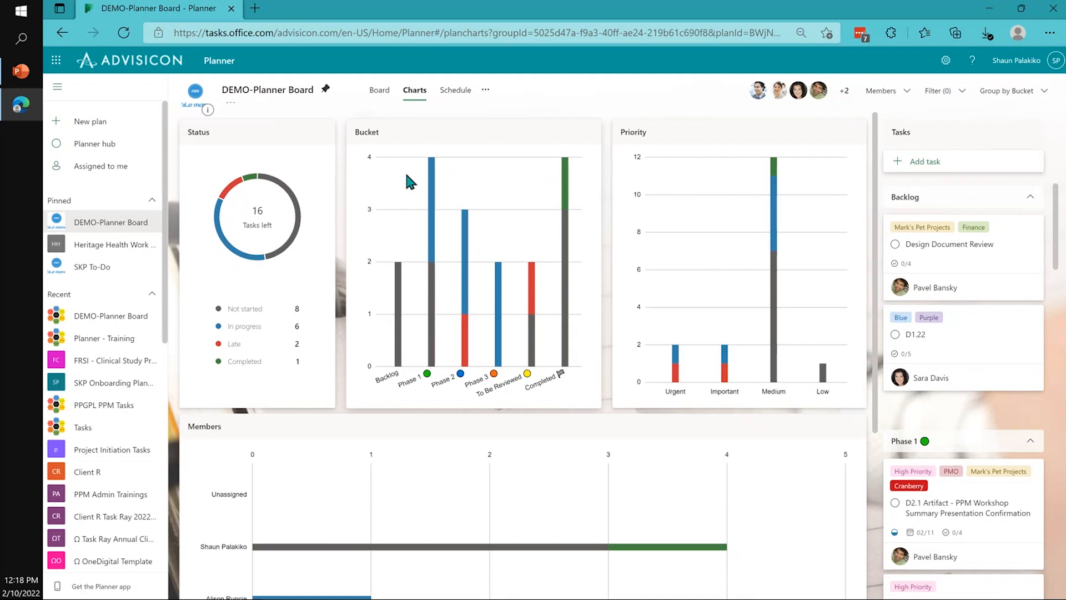
- View the plan's schedule by month and by week to examine how tasks span the days
click(455, 90)
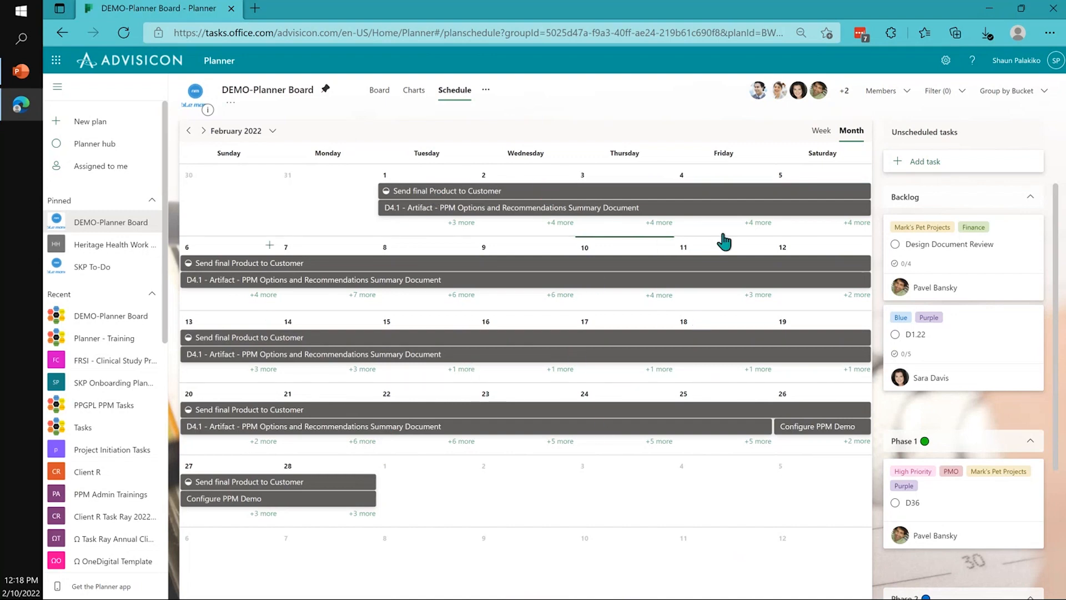
click(822, 132)
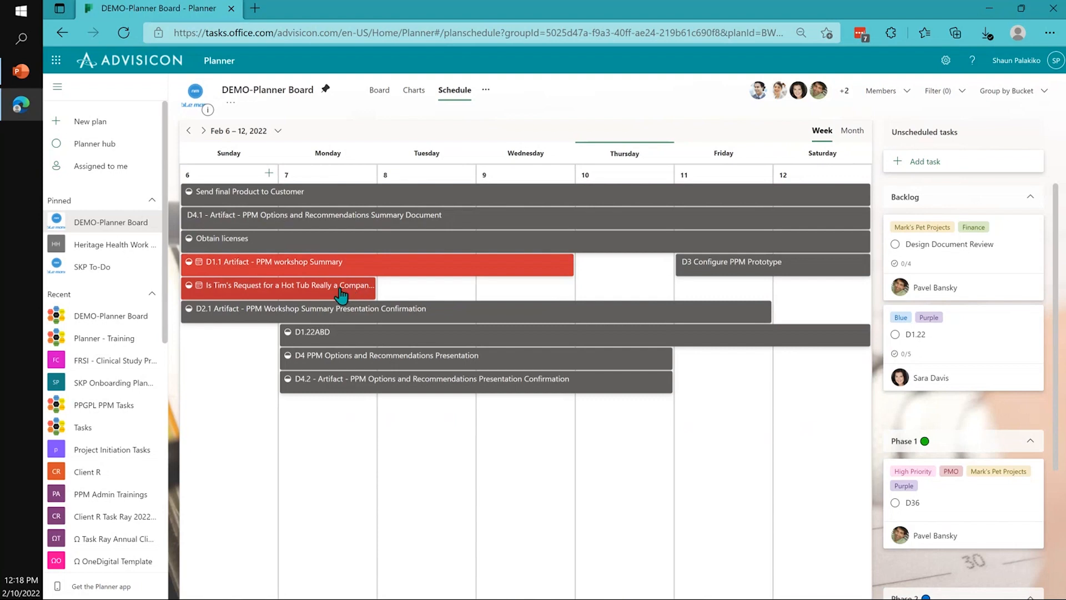
drag(512, 269, 590, 266)
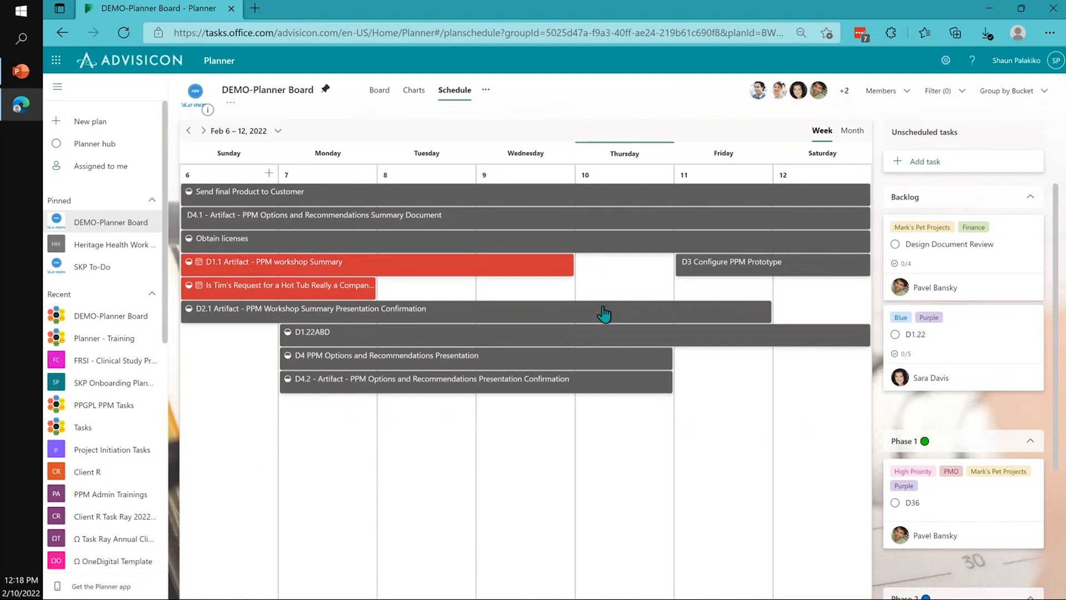
- Return to the board and check the plan's member list and a member's removal option without removing anyone
click(380, 91)
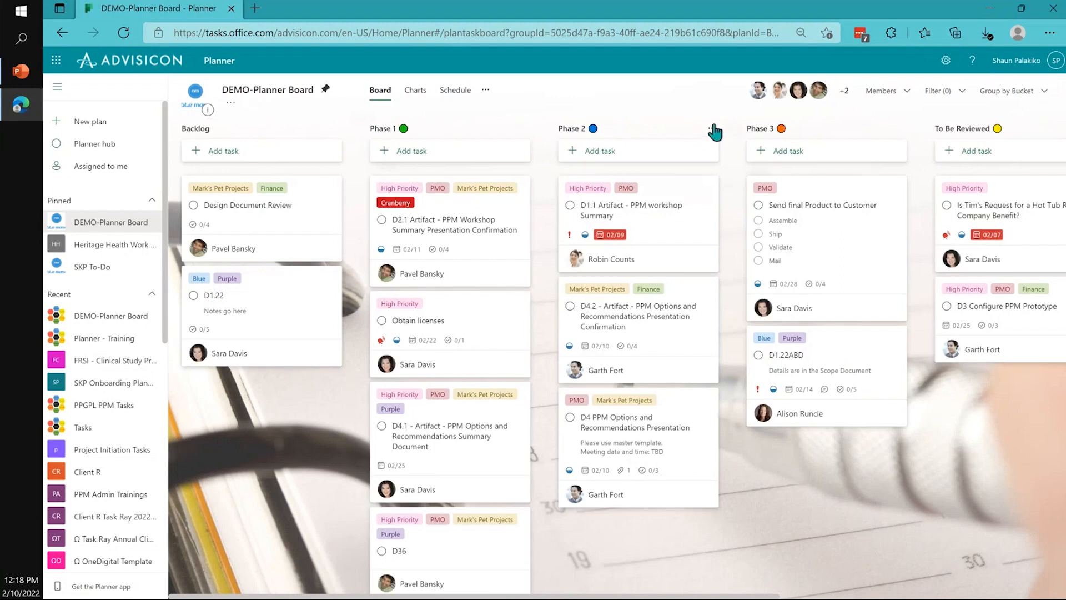
click(889, 92)
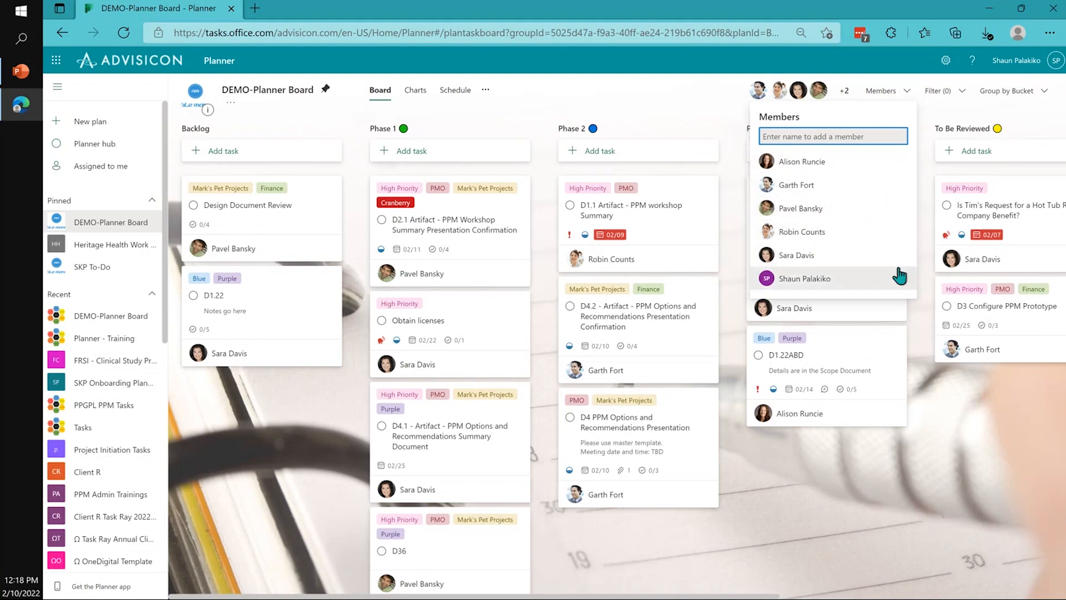
click(903, 234)
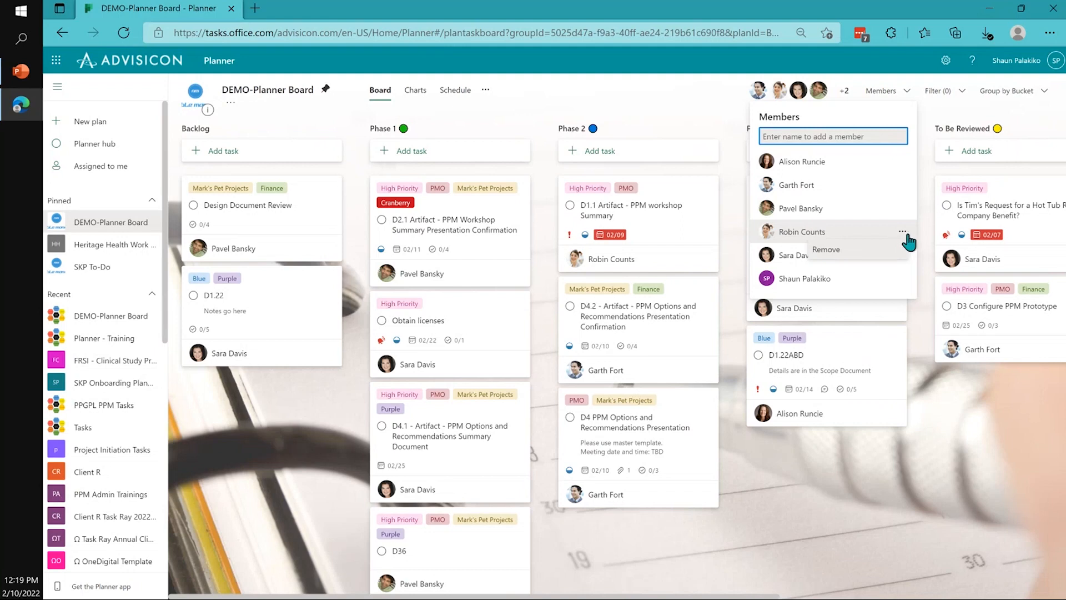
click(699, 112)
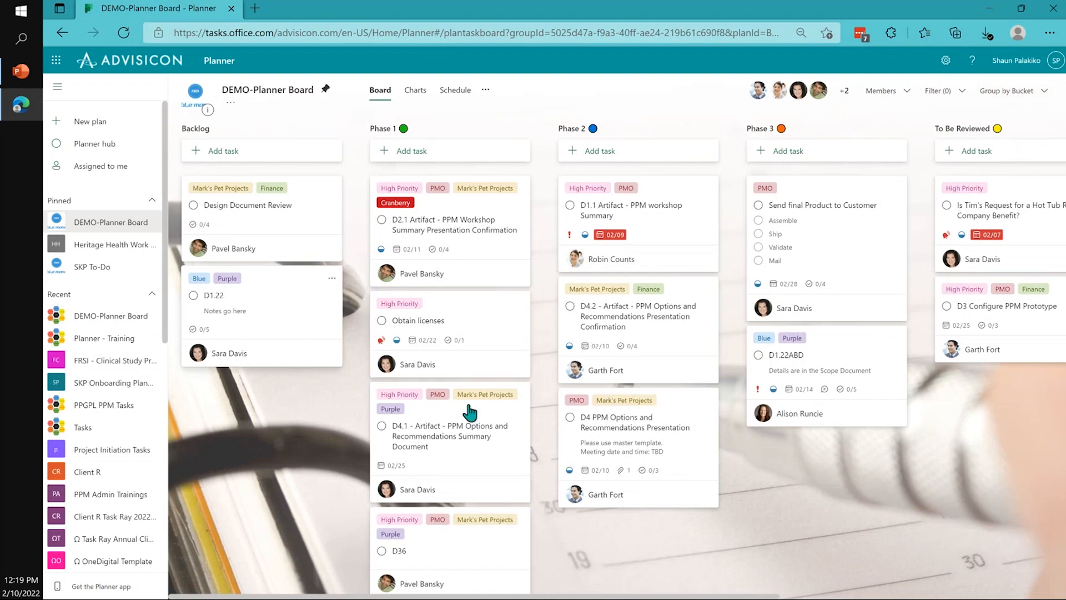
- Look at the details of the "D4 PPM Options and Recommendations Presentation" task and close them
click(697, 434)
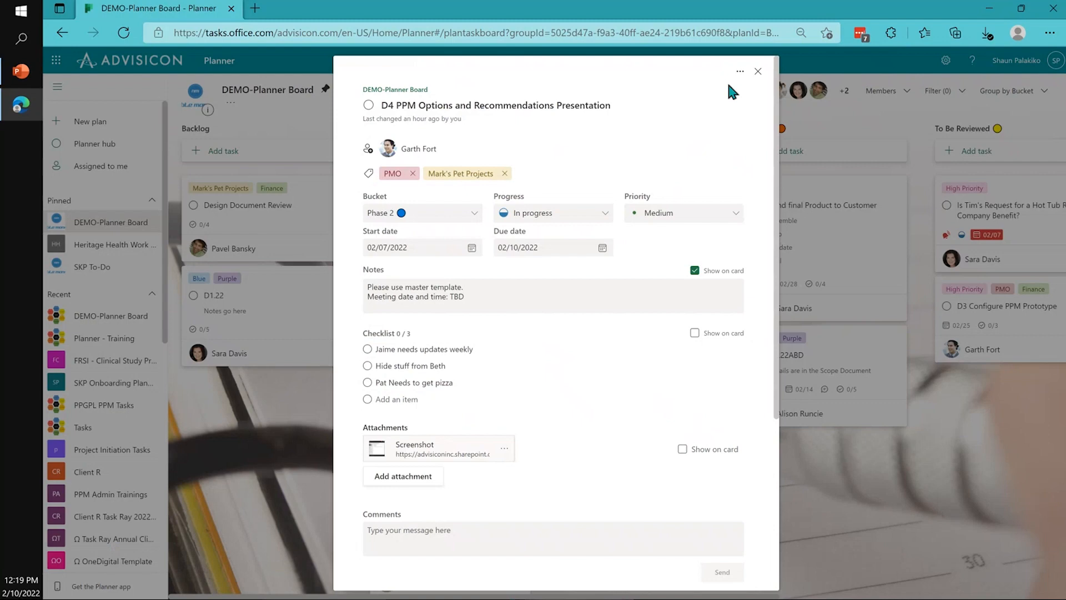
click(759, 73)
- Add a task named "New Task" to the Phase 2 bucket, due 02/17, and assign it to a plan member
click(602, 151)
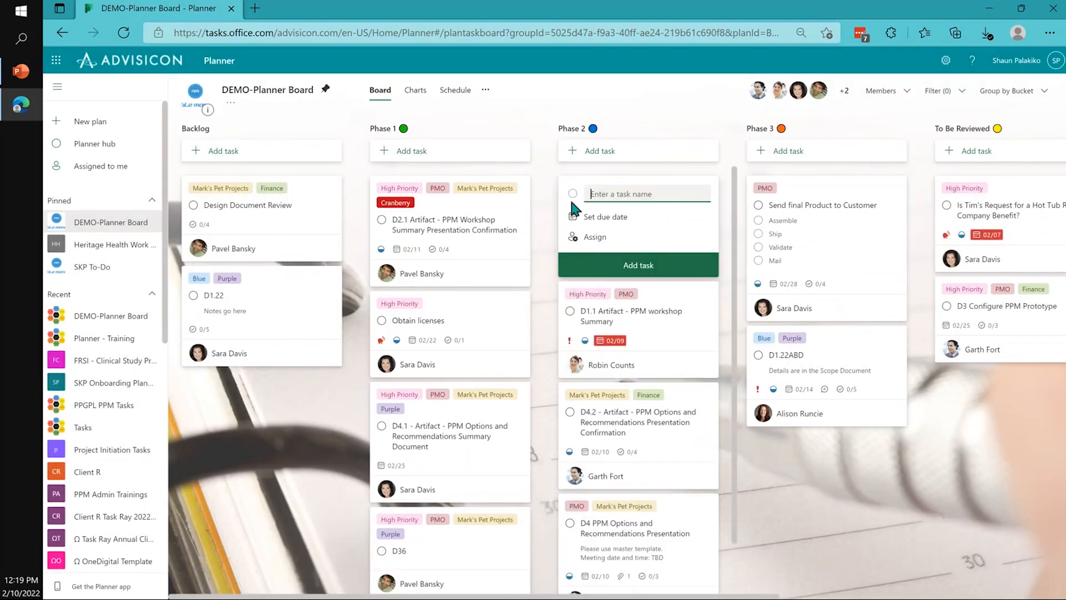
text(New Task)
click(604, 217)
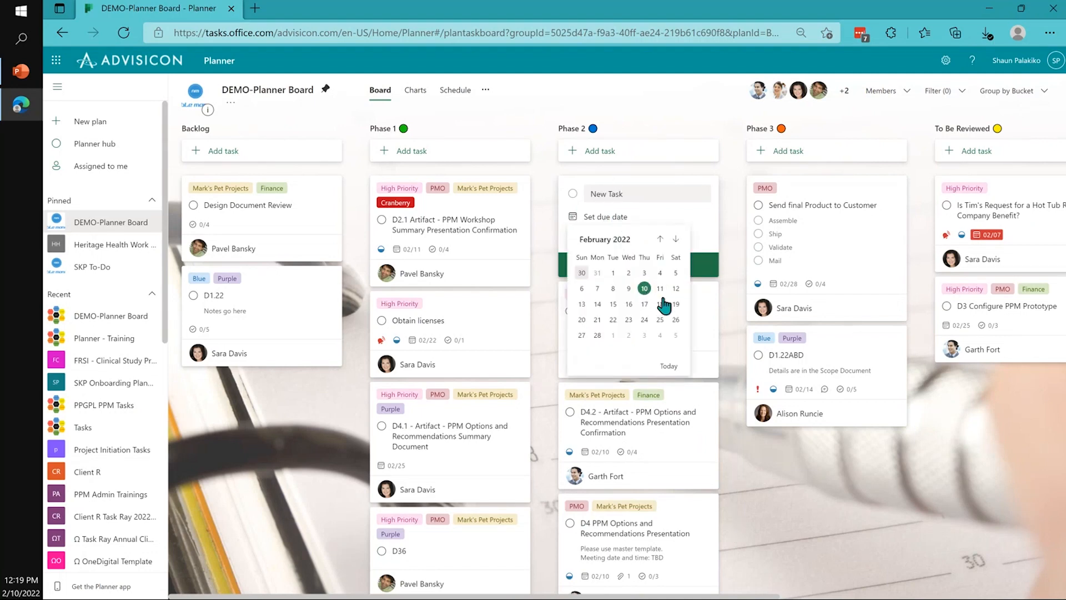
click(644, 305)
click(613, 250)
scroll(641, 336, down, 1)
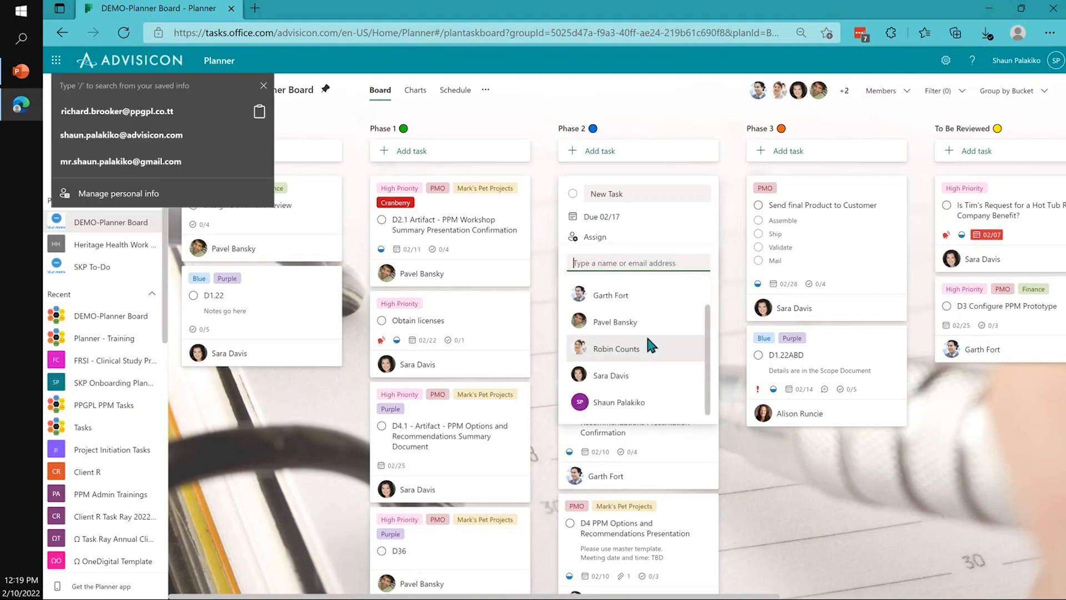
click(632, 375)
click(638, 265)
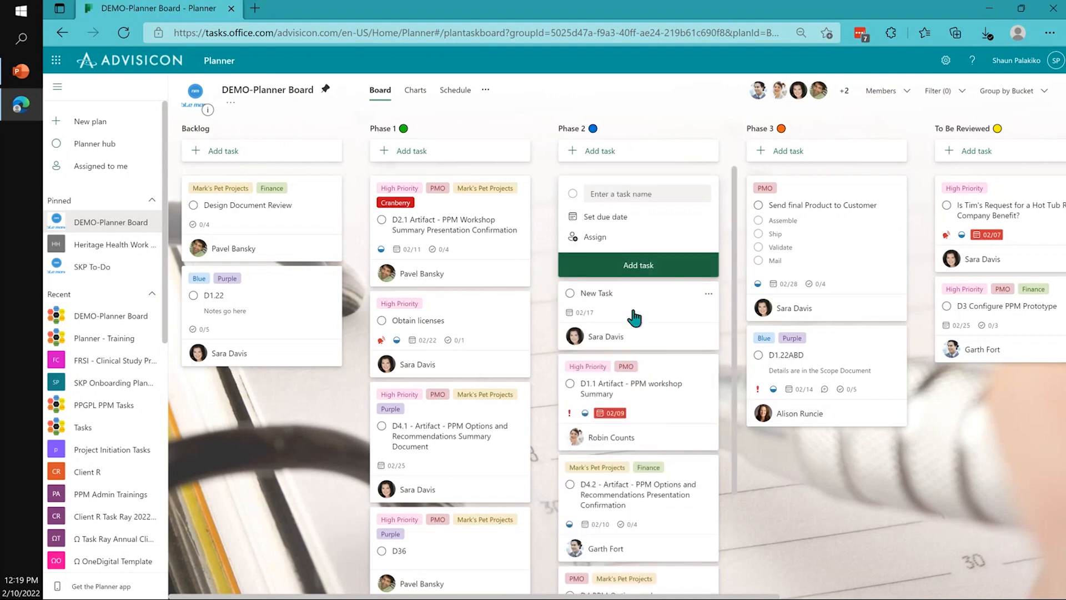
click(637, 311)
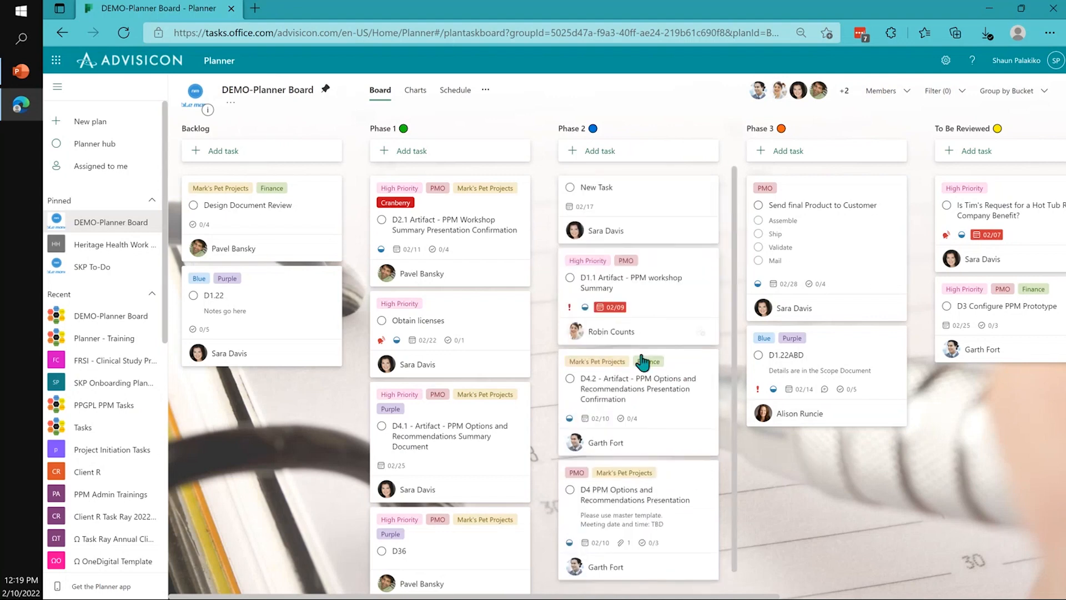
- Open the details of "New Task" and examine the available labels and the Light gray label's name editing without changing anything
click(636, 211)
click(400, 172)
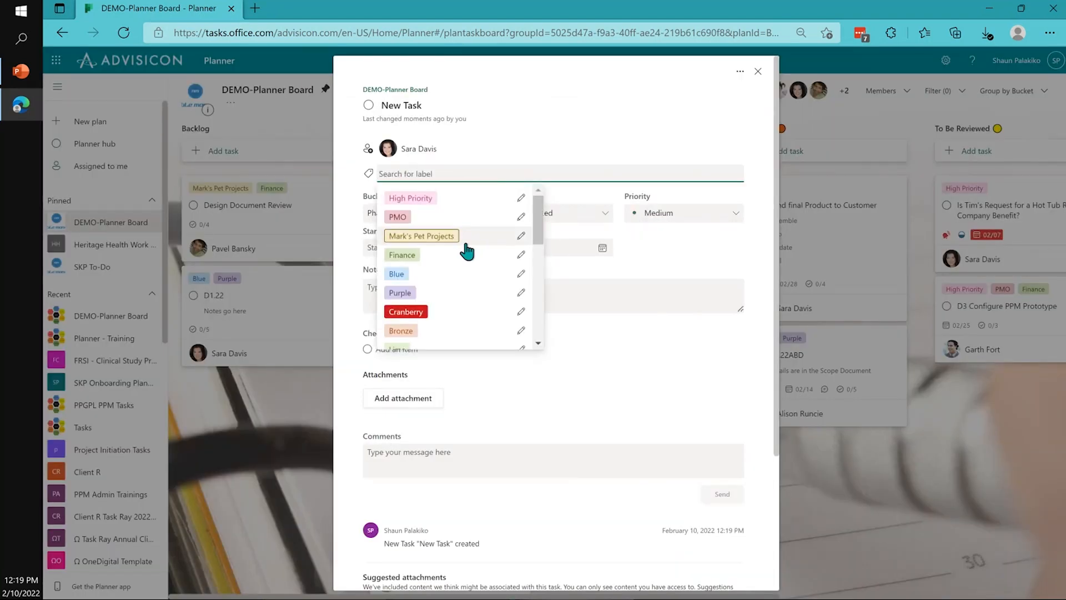
scroll(423, 242, down, 1)
scroll(424, 242, down, 5)
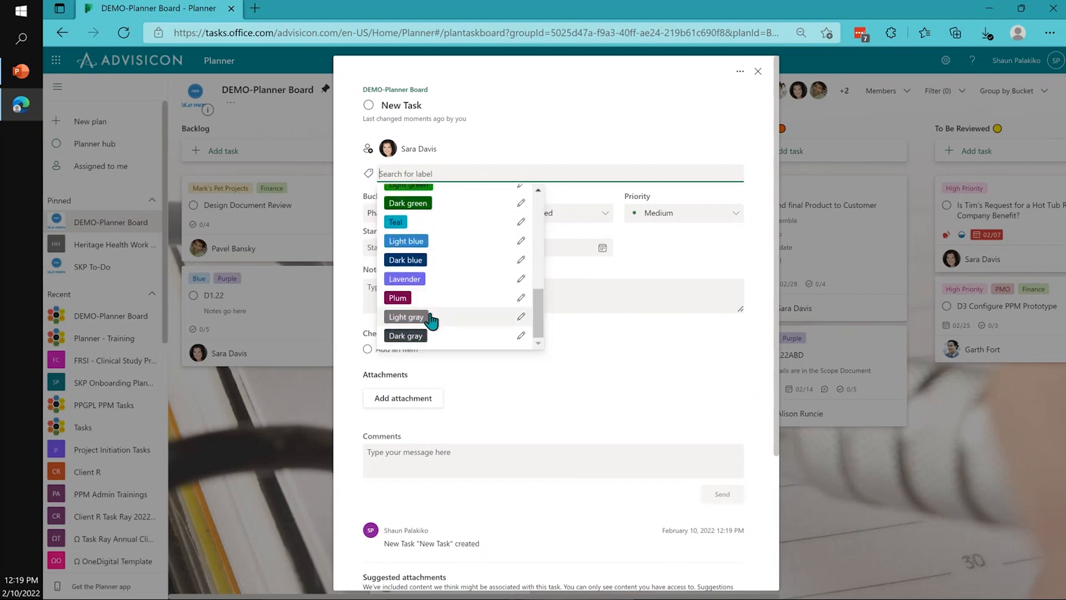
click(520, 317)
drag(582, 337, 529, 348)
key(Escape)
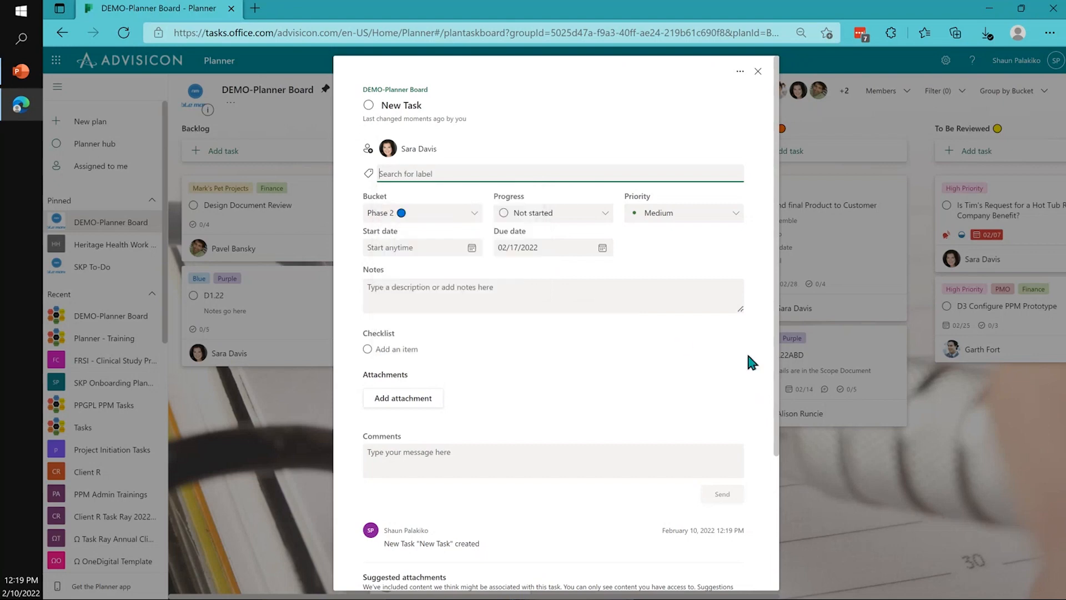
click(459, 172)
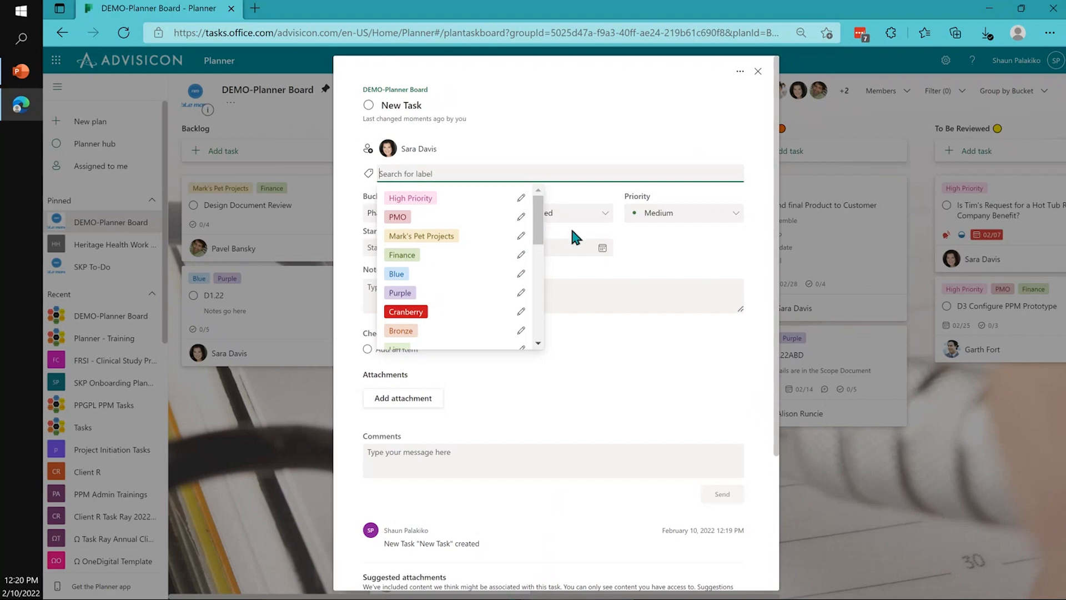
click(646, 245)
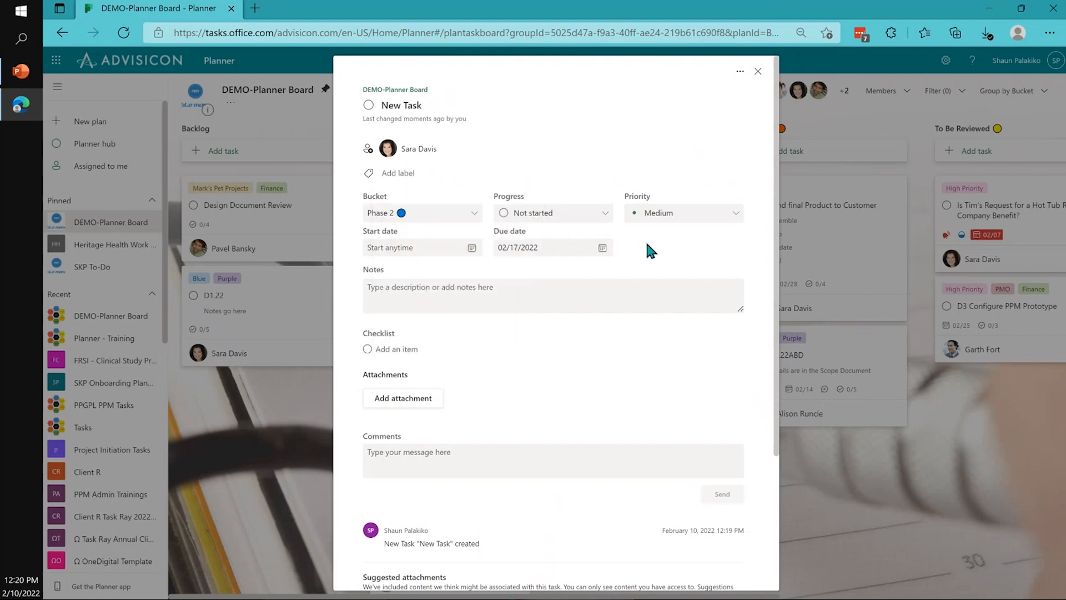
- Add the PMO label to "New Task"
click(406, 175)
click(387, 216)
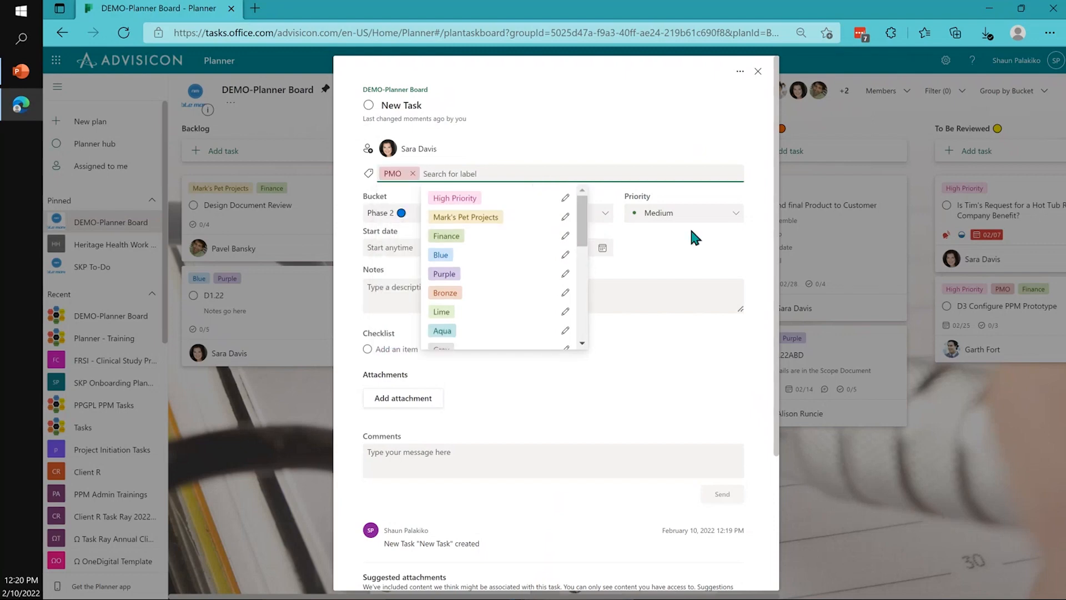
click(691, 231)
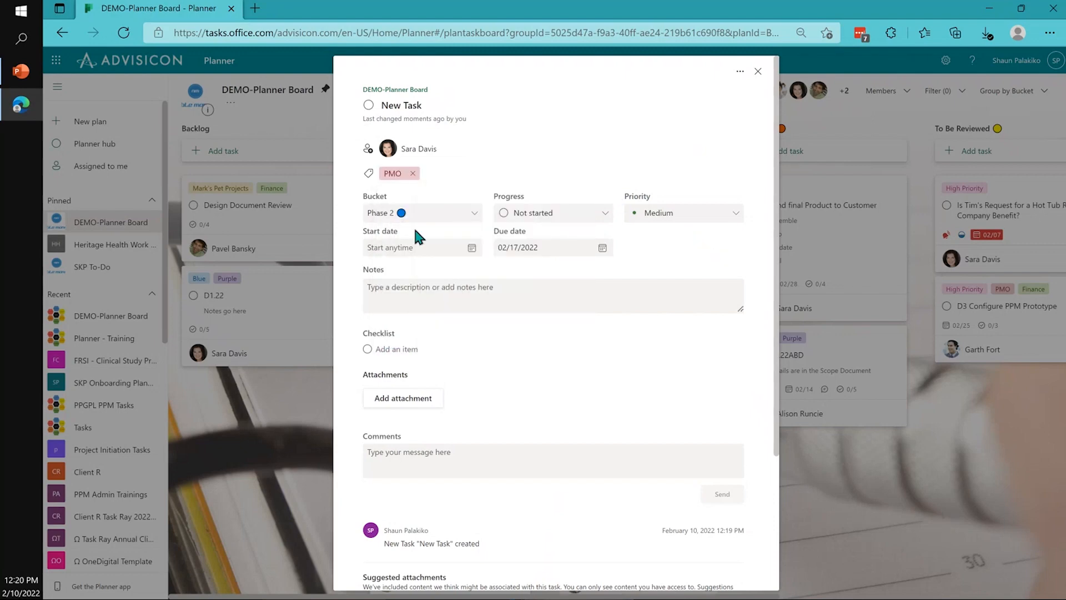
- Move the task to the Phase 1 bucket, leave its progress at Not started, and set its priority to Urgent
click(472, 216)
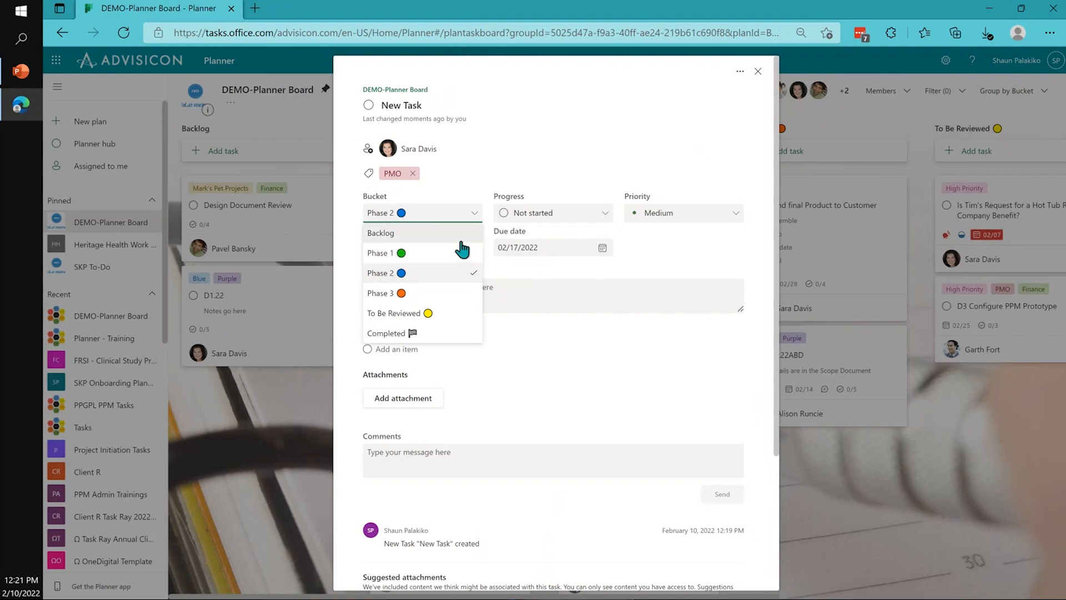
click(382, 250)
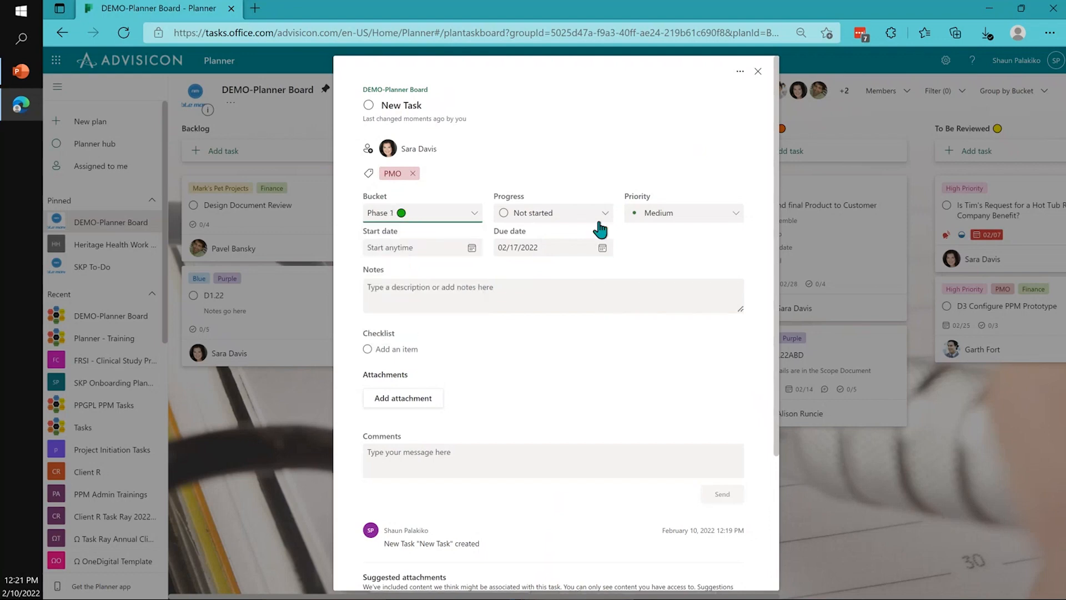
click(587, 222)
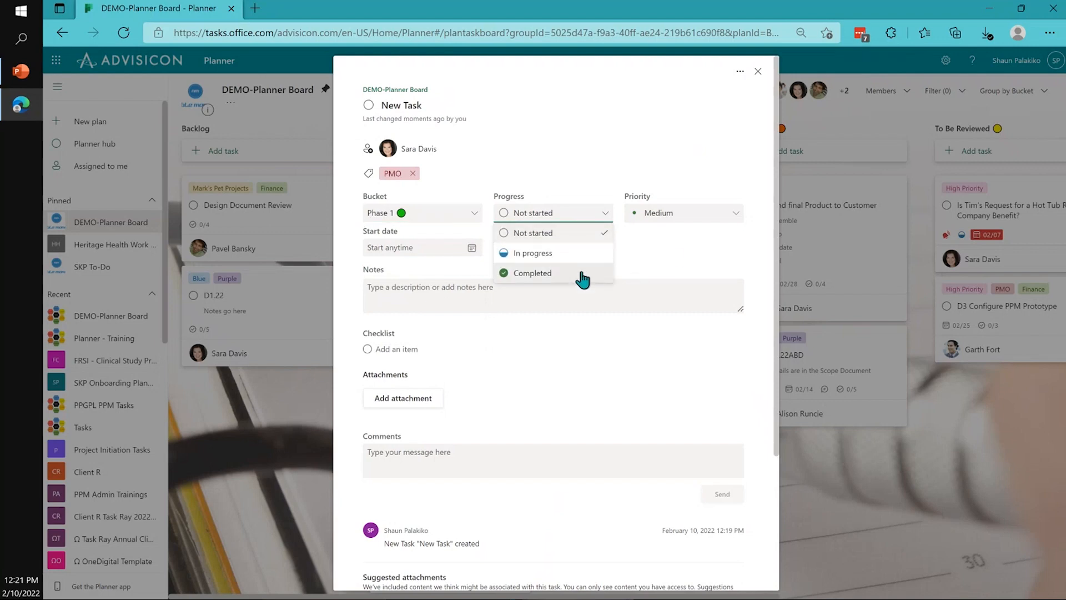
click(670, 251)
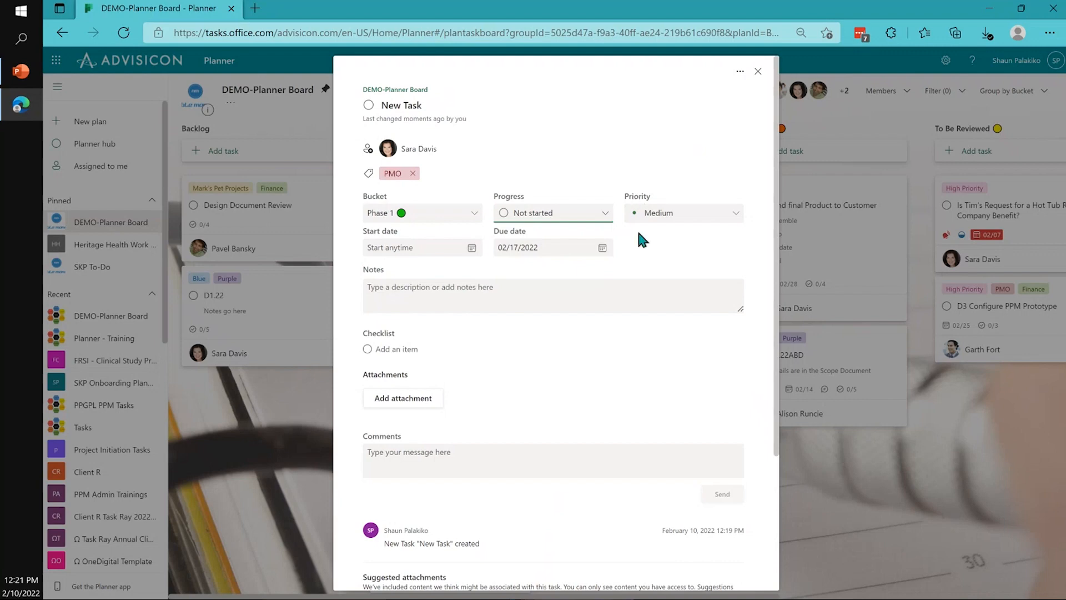
click(679, 215)
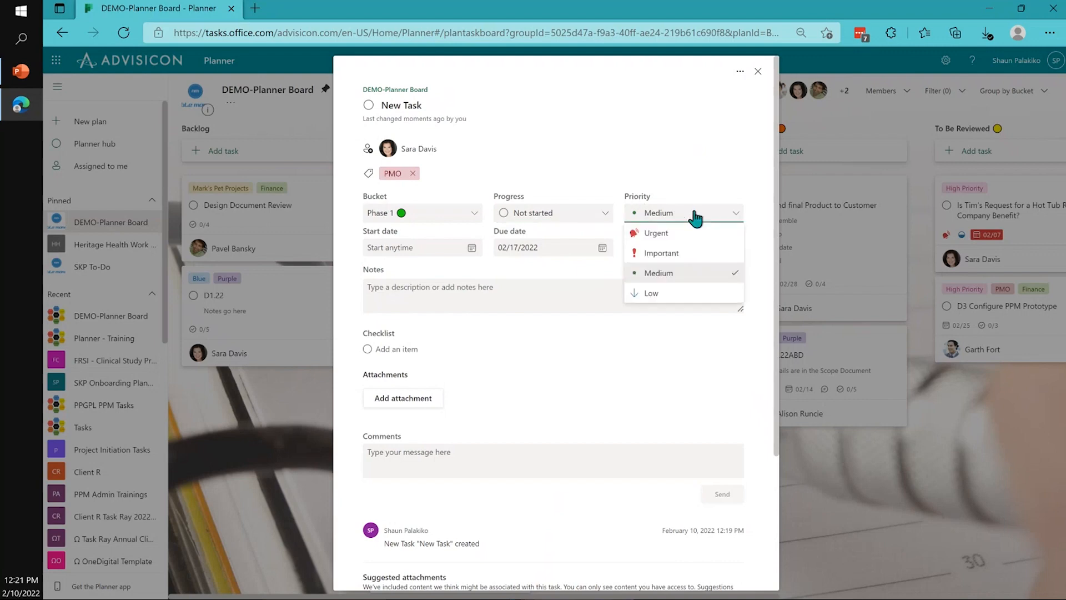
click(717, 233)
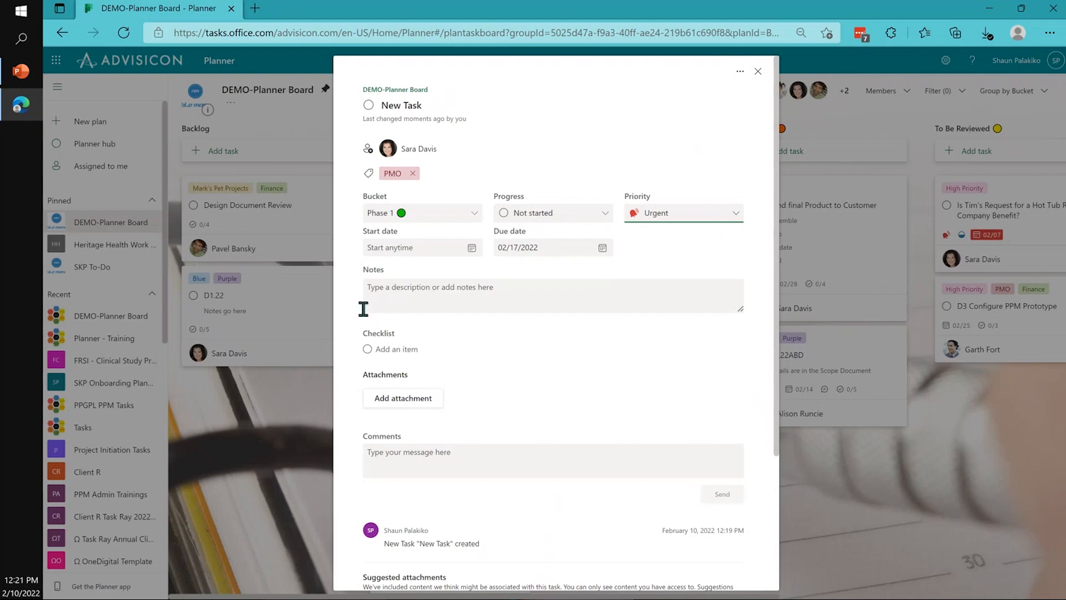
- Set the task's start date to 02/10/2022 and its due date to 02/15/2022
click(472, 247)
click(473, 248)
click(472, 248)
click(435, 321)
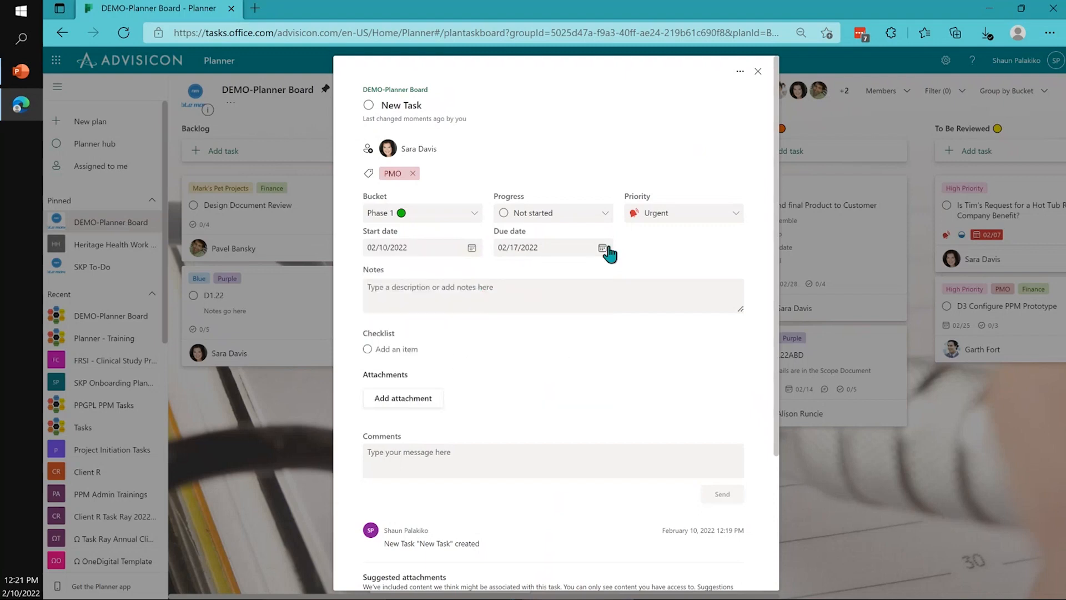
click(604, 249)
click(528, 335)
click(602, 250)
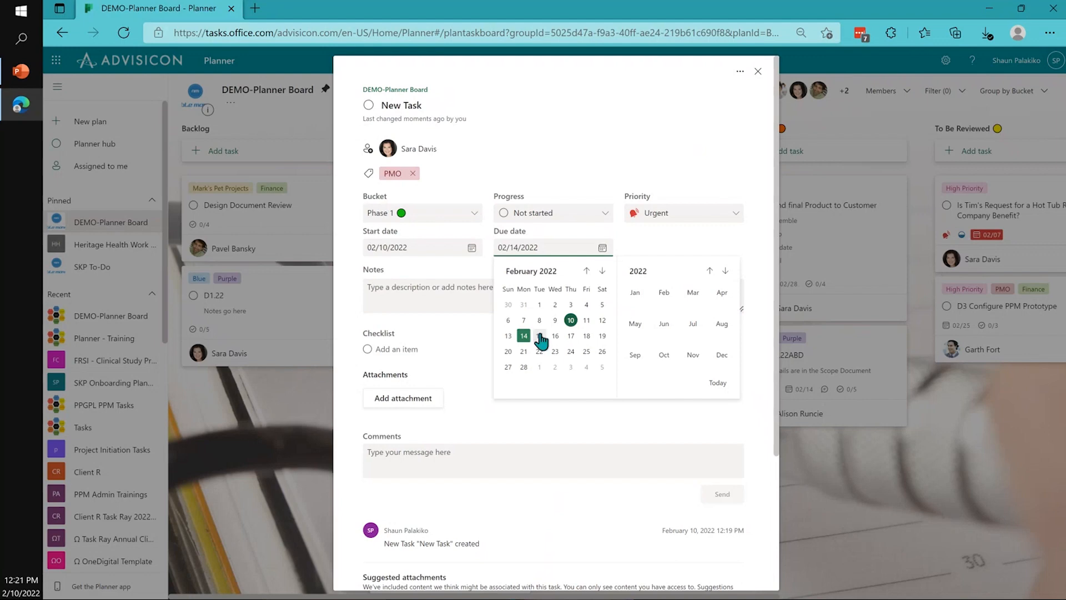
click(539, 335)
- Enter "Description of the Task" in the notes and add the checklist items Subtask 1, Subtask 2 and Subtask 3
click(535, 295)
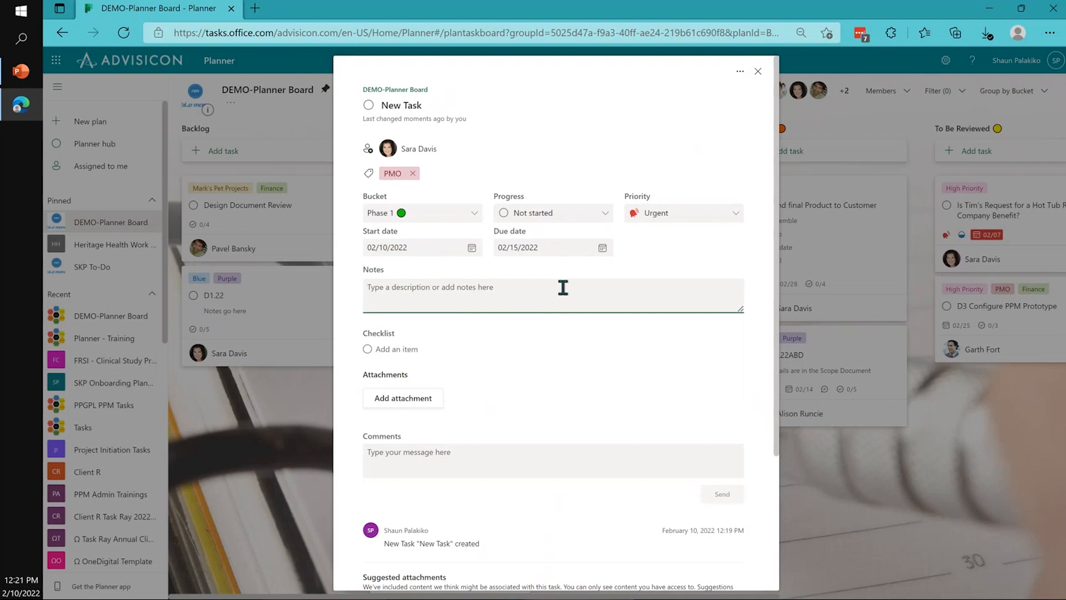
text(Description of the Task)
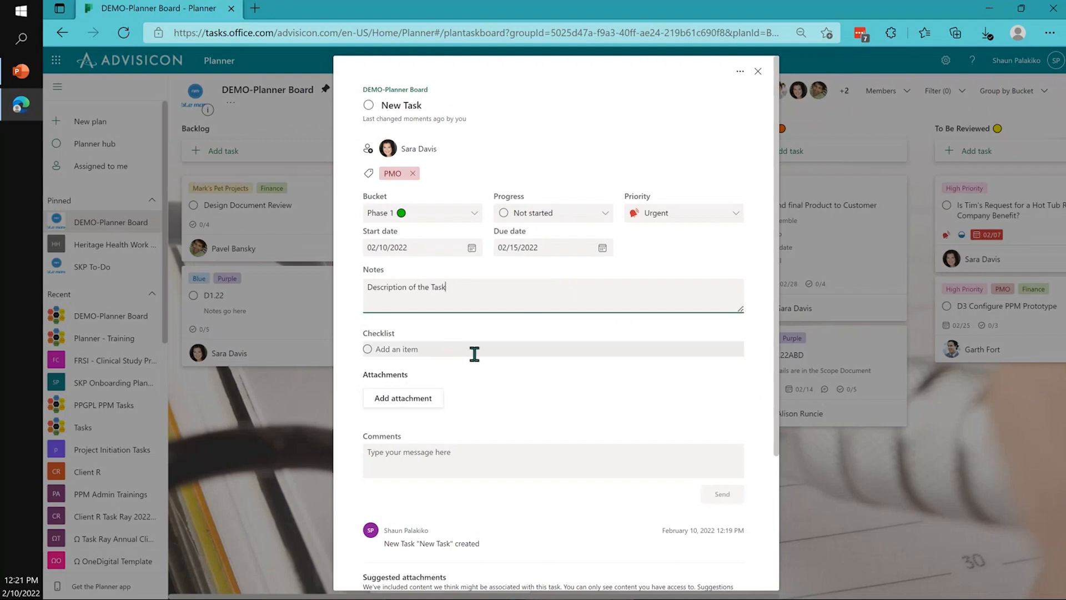
click(475, 352)
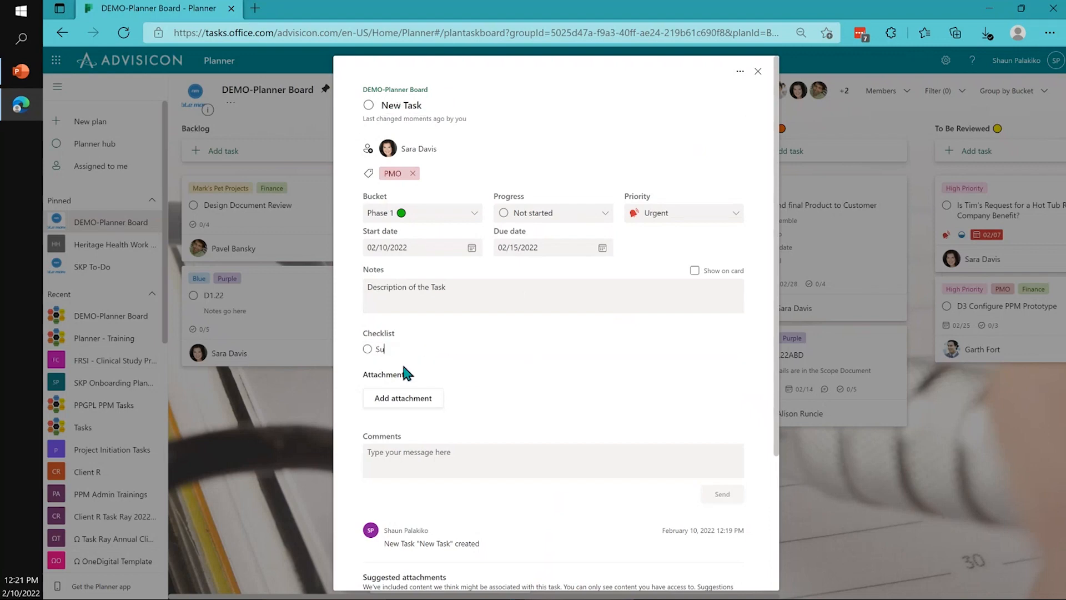
key(Return)
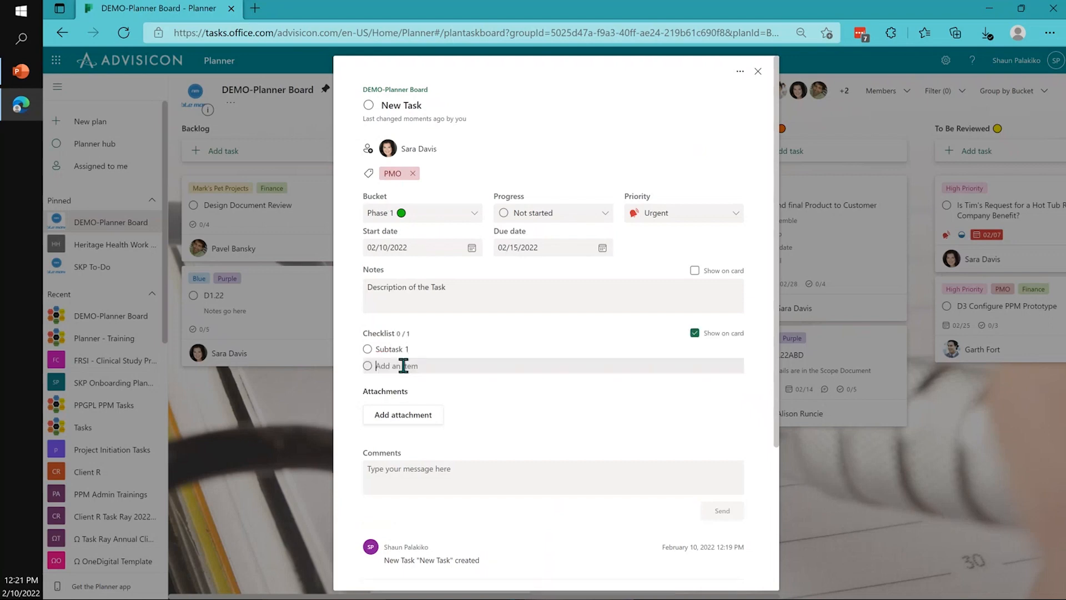
text(Subtsa)
text(k 2)
key(BackSpace)
key(BackSpace)
key(BackSpace)
text(ask 2)
key(Return)
text(Subtask 3)
key(Return)
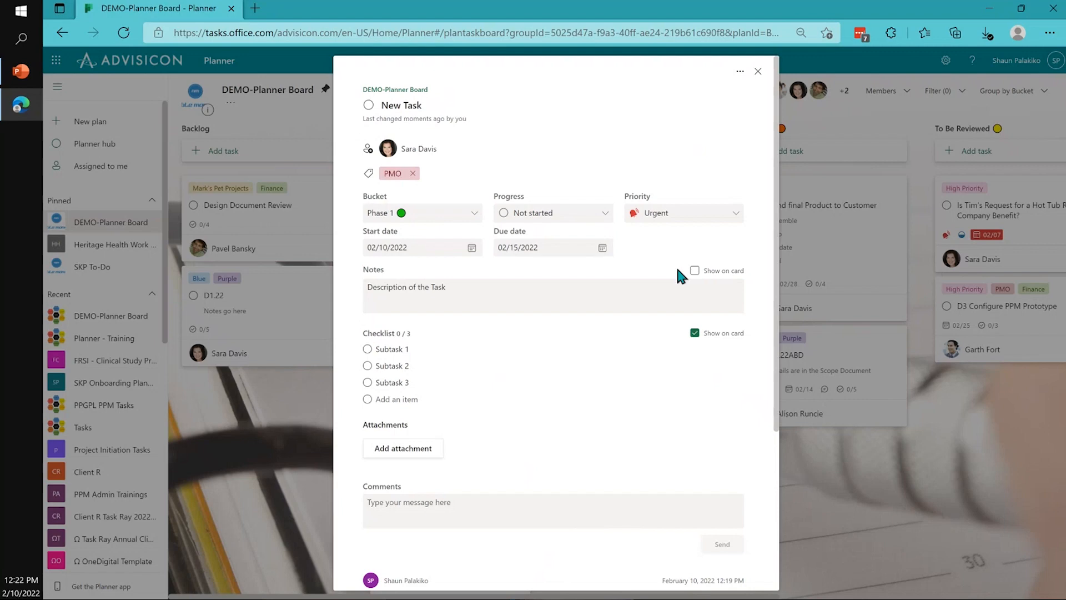
- Keep the checklist selected to show on the card and attach the suggested Planner Outline document to the task
click(695, 270)
click(694, 333)
scroll(543, 445, down, 3)
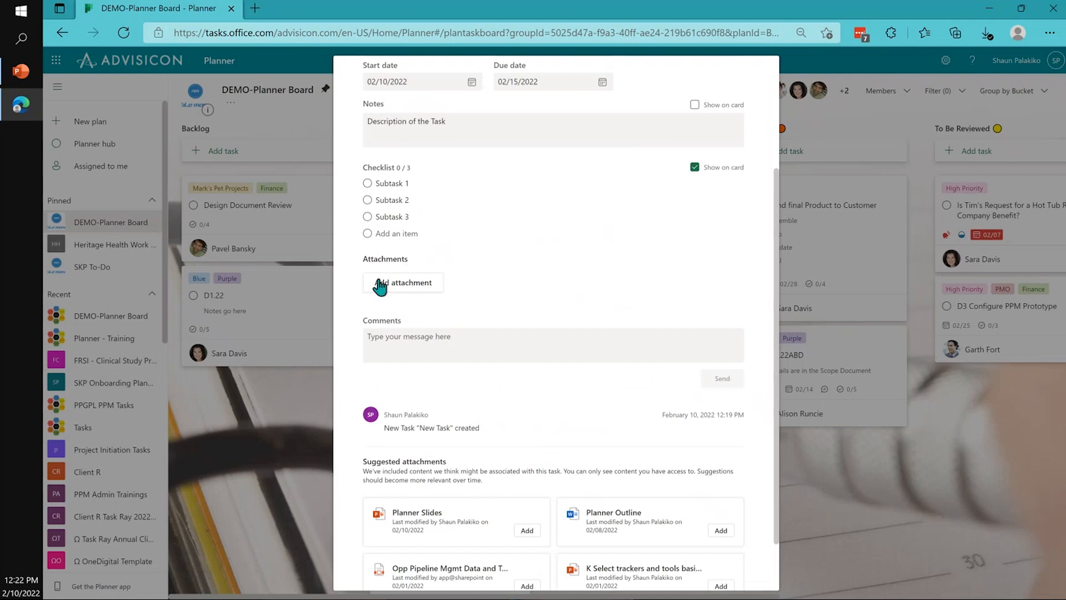
scroll(502, 349, down, 2)
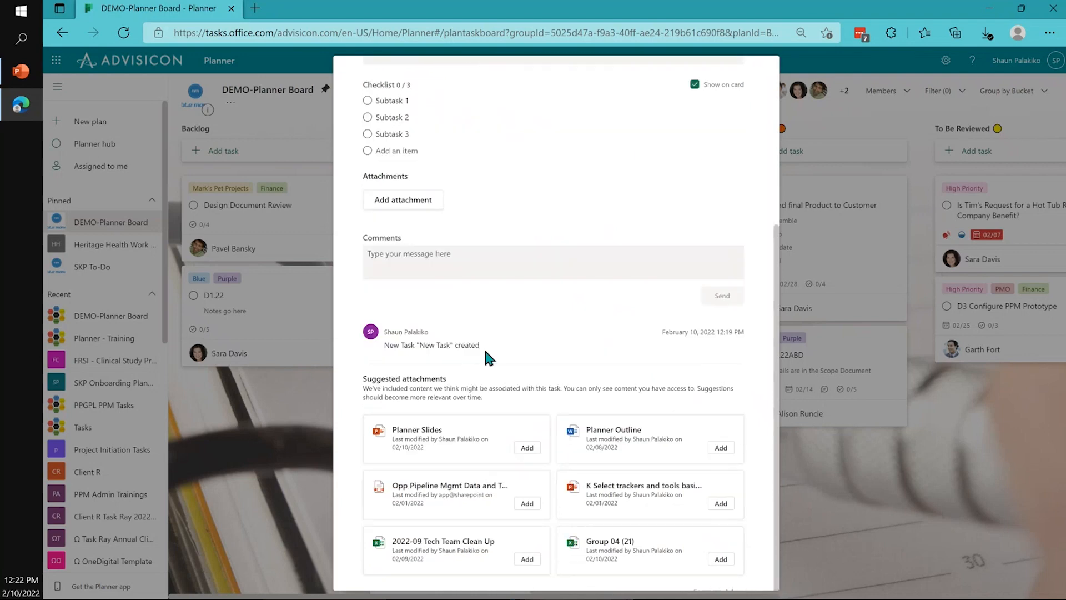
scroll(483, 355, down, 1)
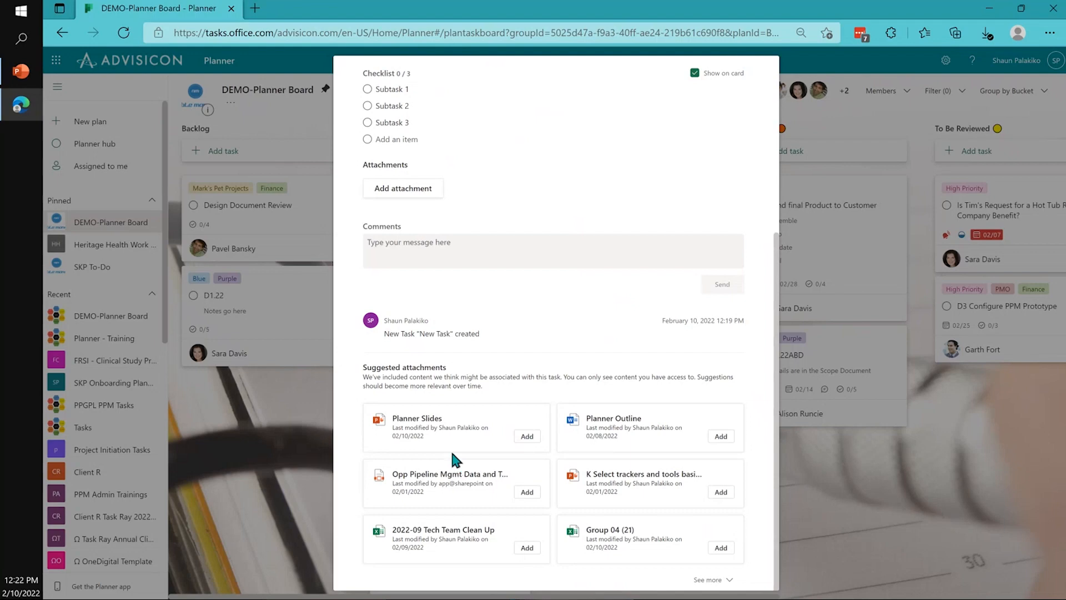
click(721, 436)
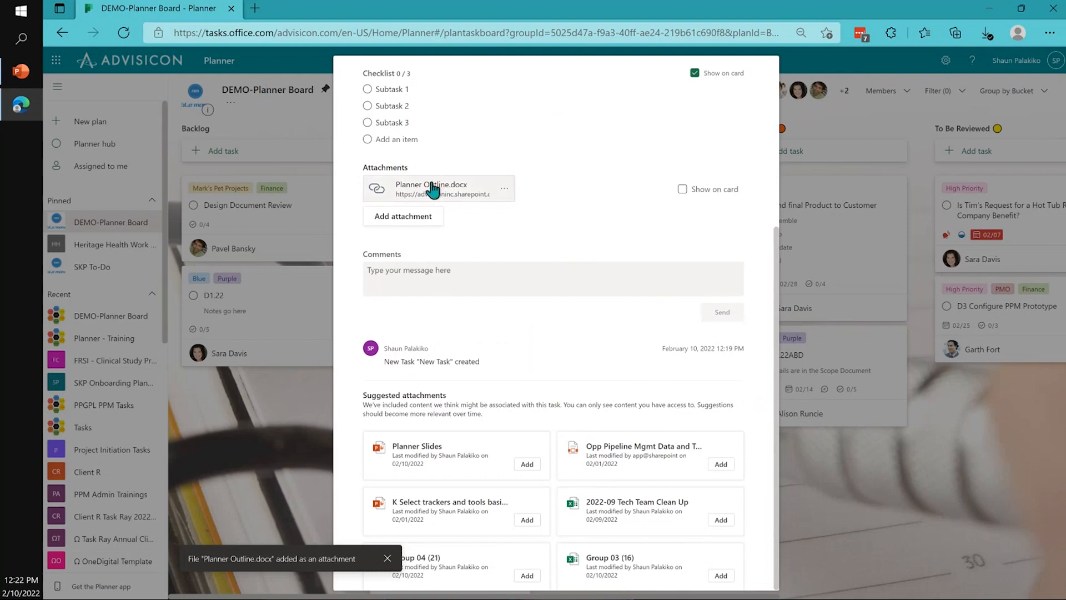
click(472, 277)
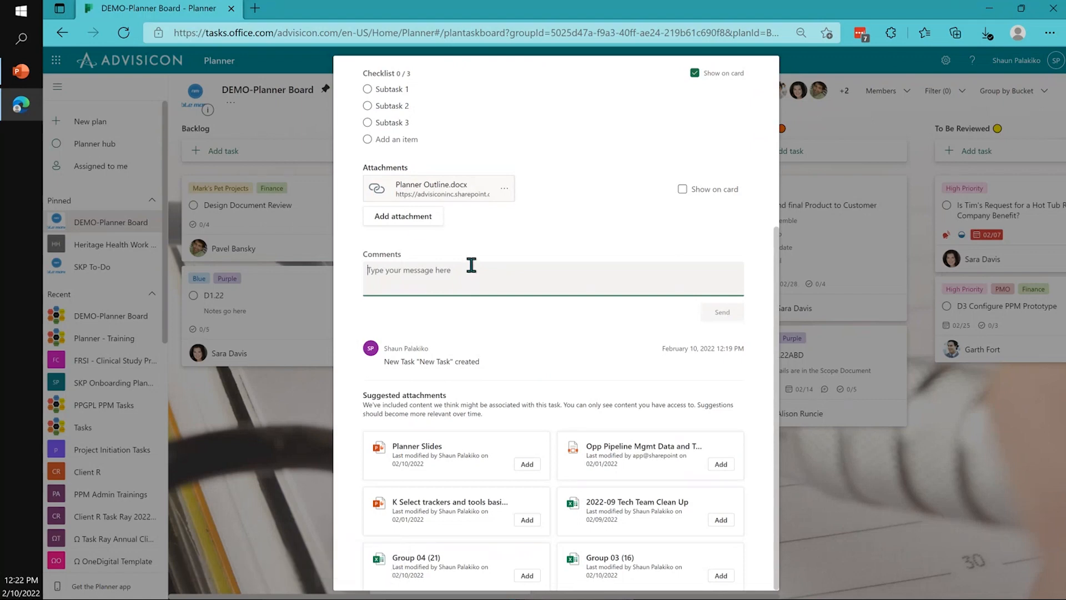
- Start a URL link attachment for the task, and open advisicon.com in a new browser tab to copy its address
click(425, 222)
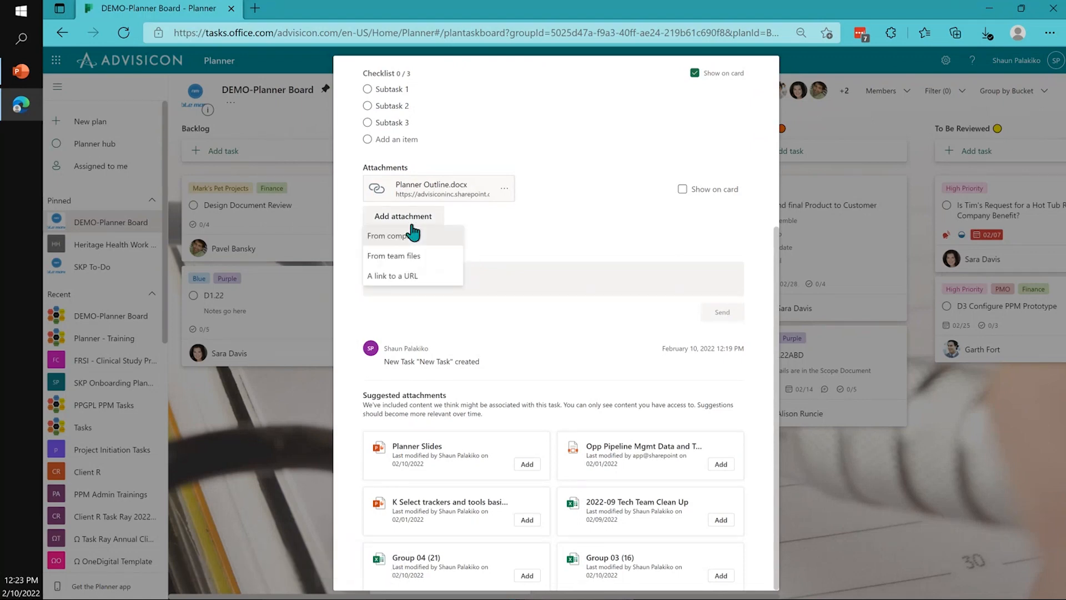
click(434, 284)
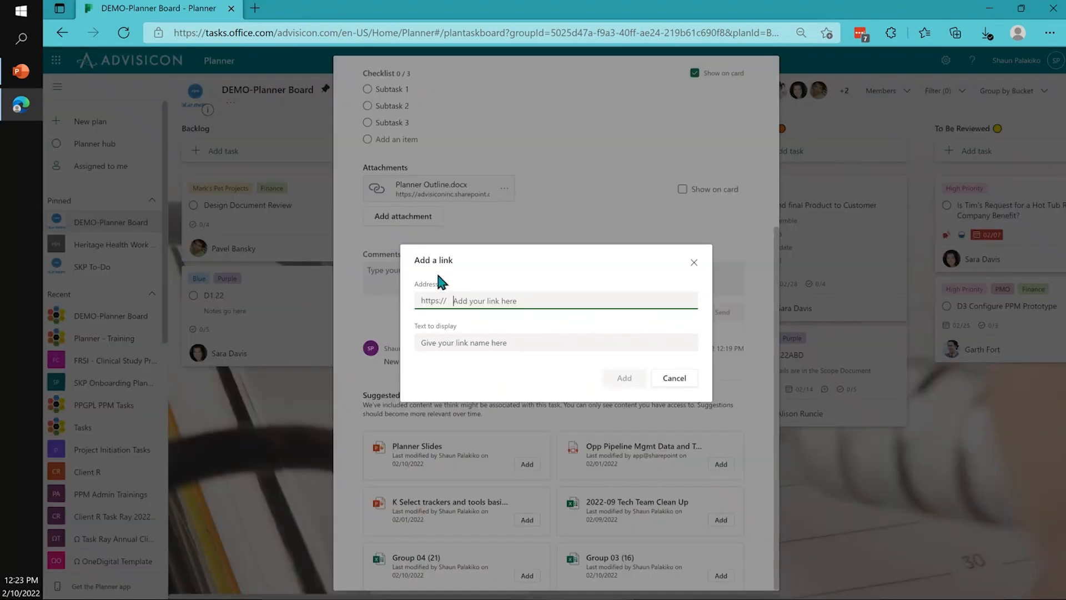
key(ctrl+t)
text(ad)
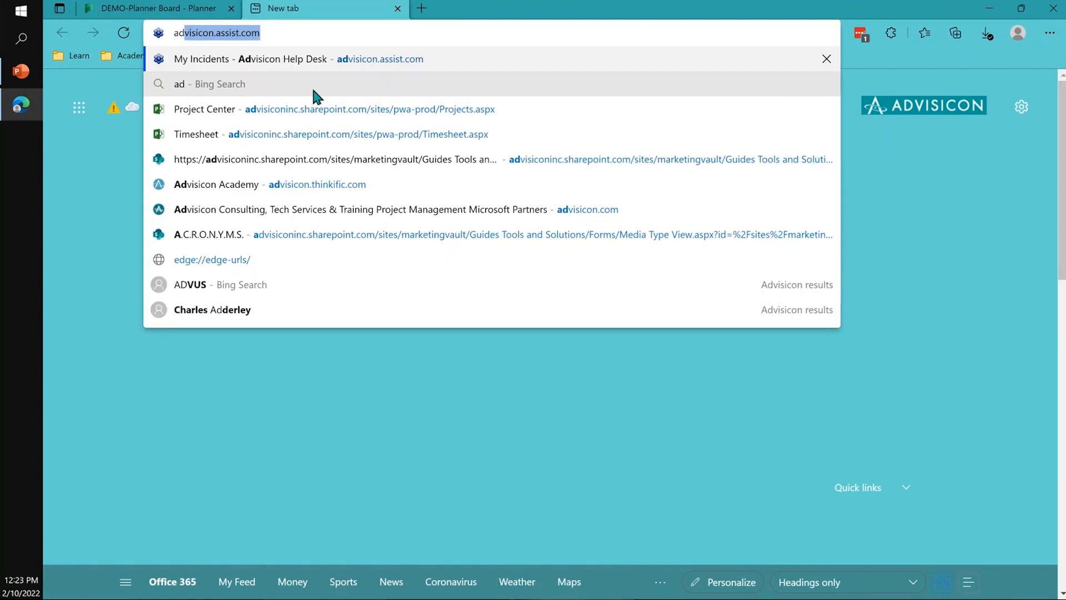
text(visi)
text(conl)
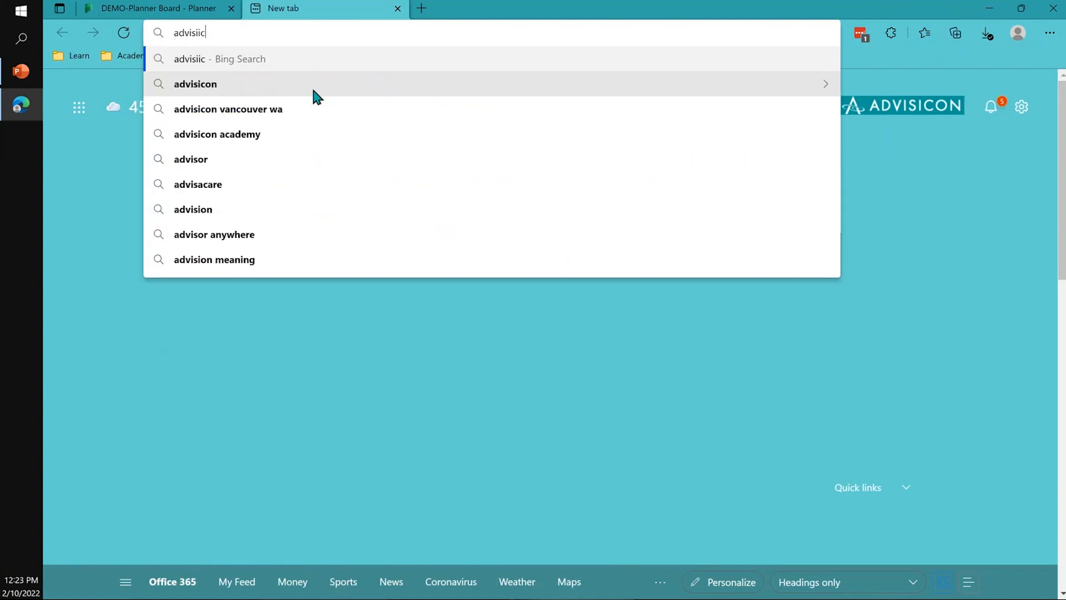
key(BackSpace)
text(.c)
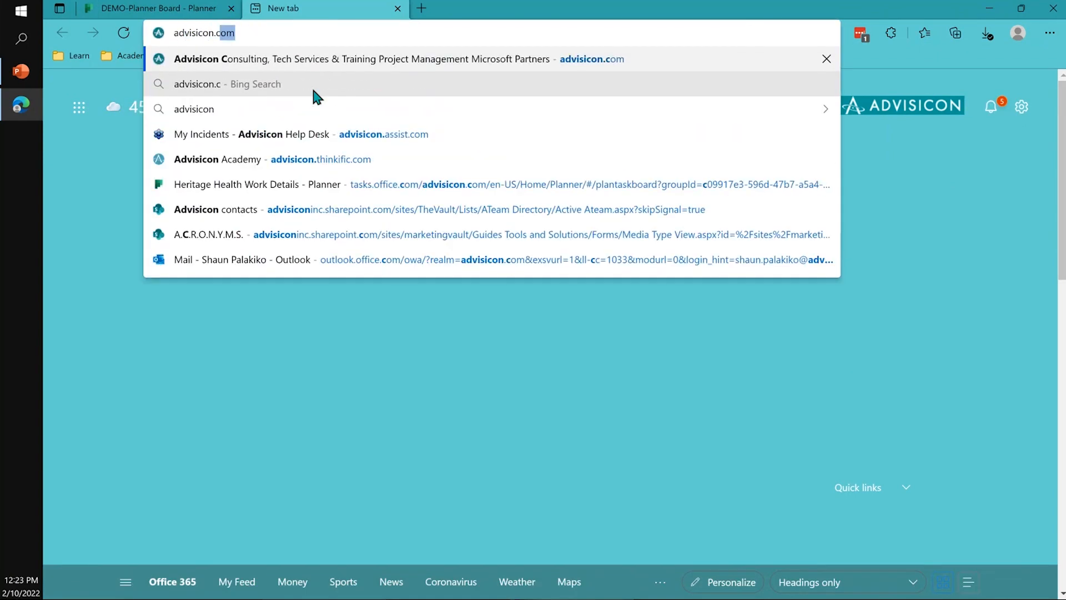
key(Return)
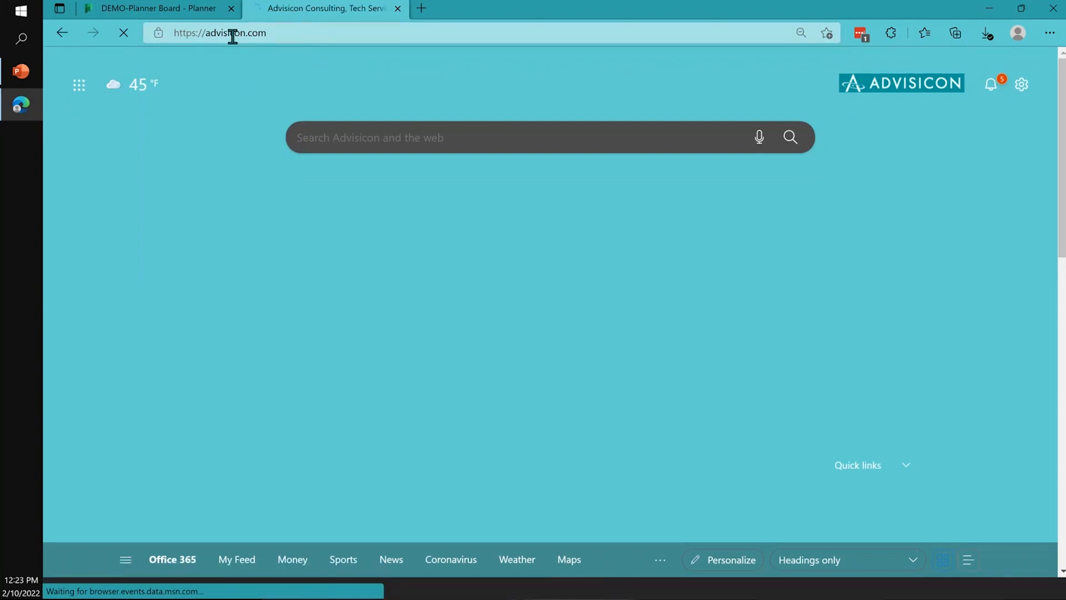
click(233, 34)
right_click(233, 35)
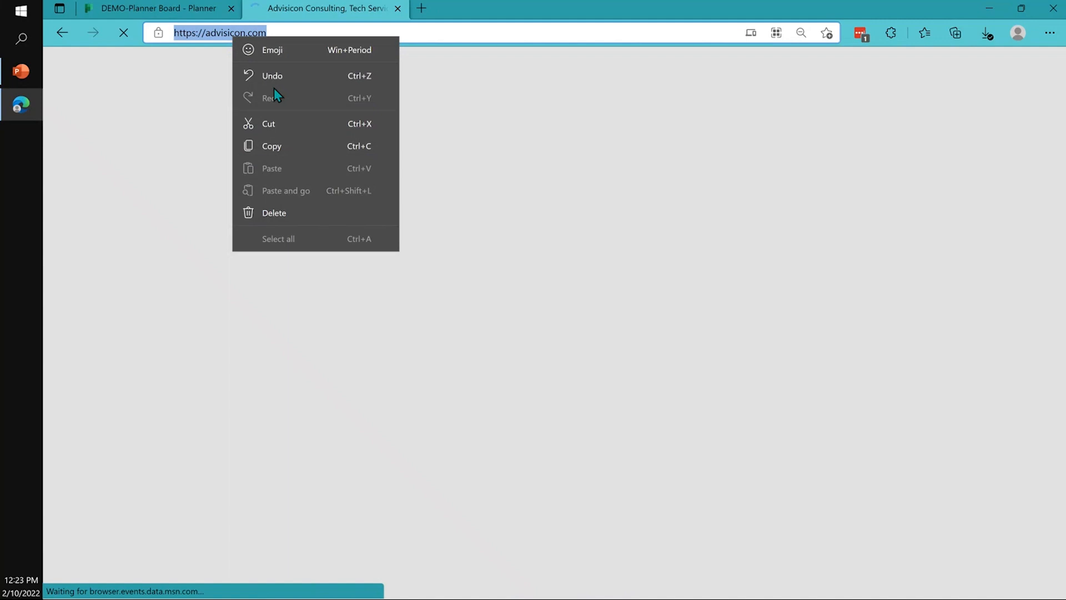
click(274, 144)
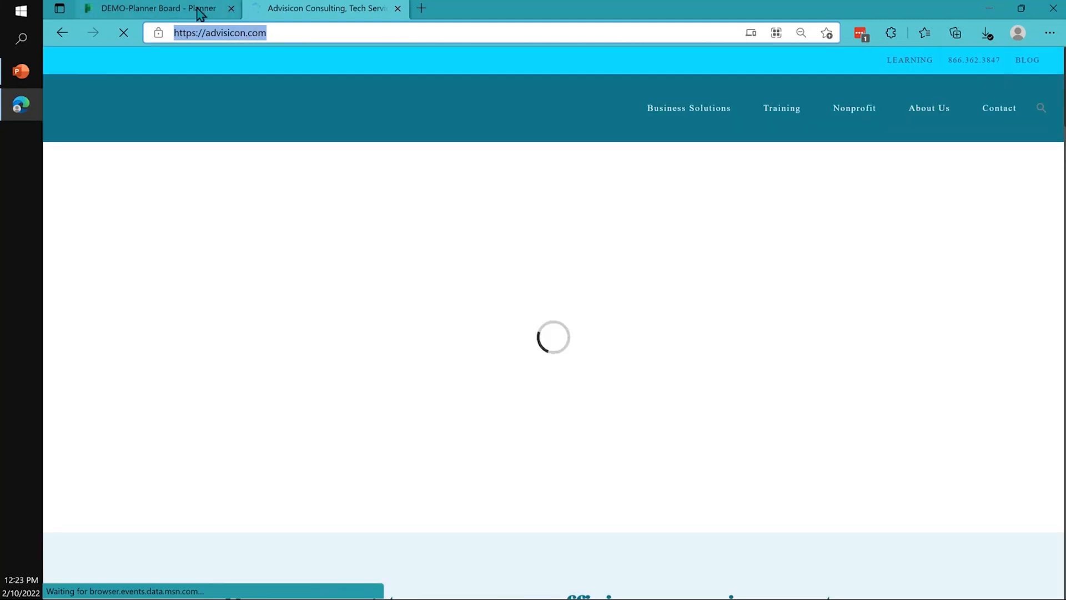
click(200, 14)
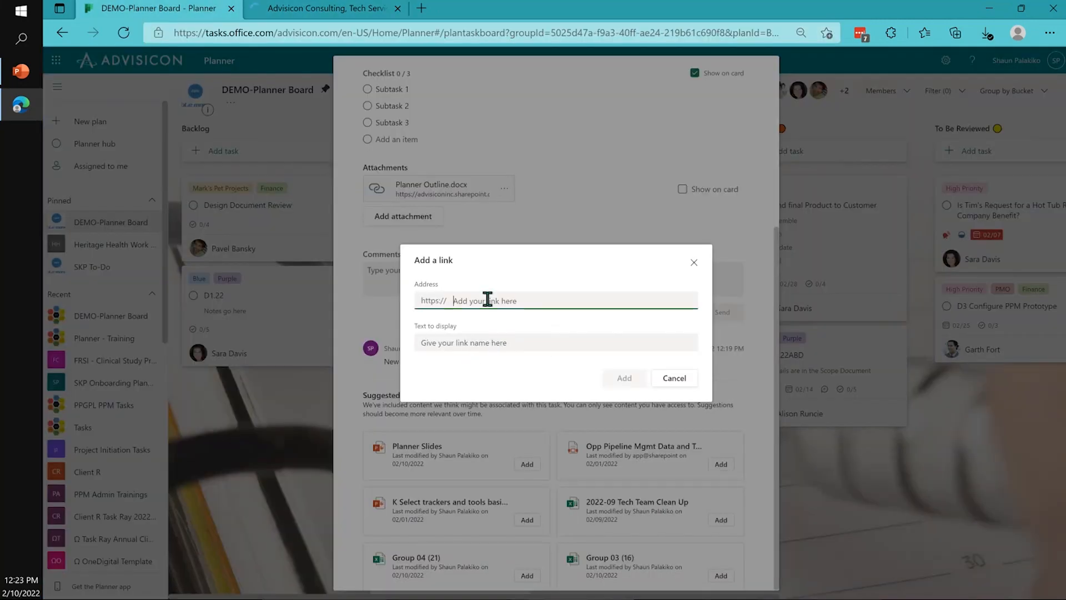
key(ctrl+v)
click(503, 341)
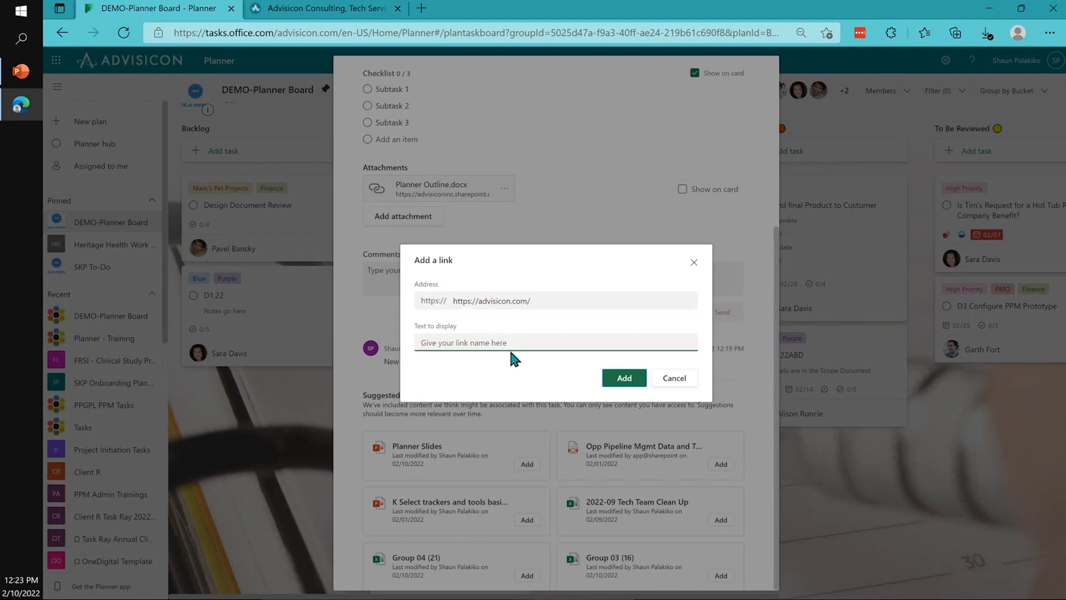
text(Home Page)
click(624, 378)
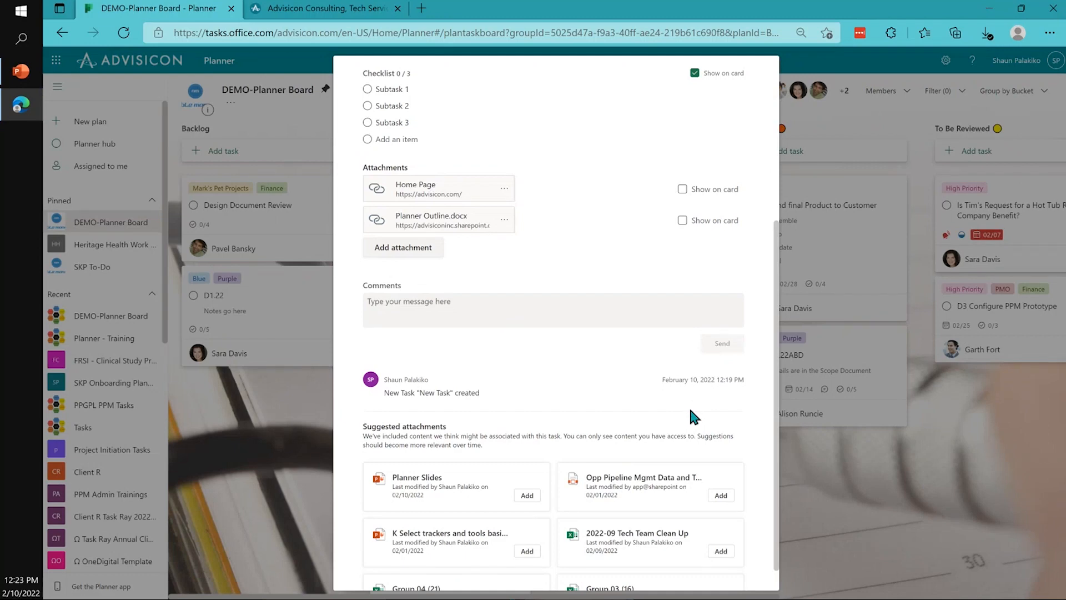
- Begin a comment on the task with the assignee's first name followed by a dash
click(471, 321)
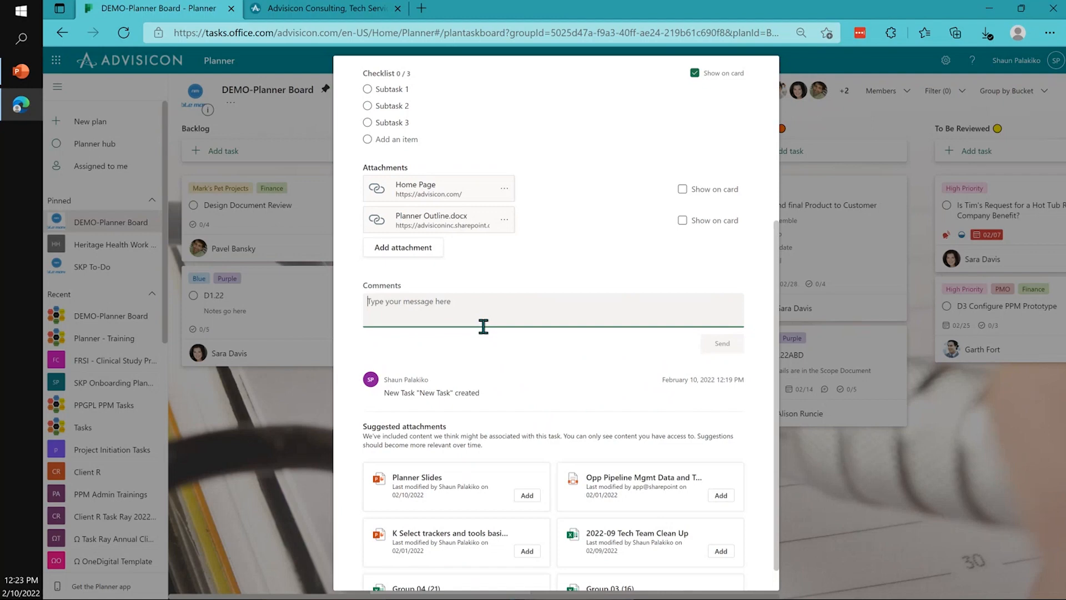
text(Sara -)
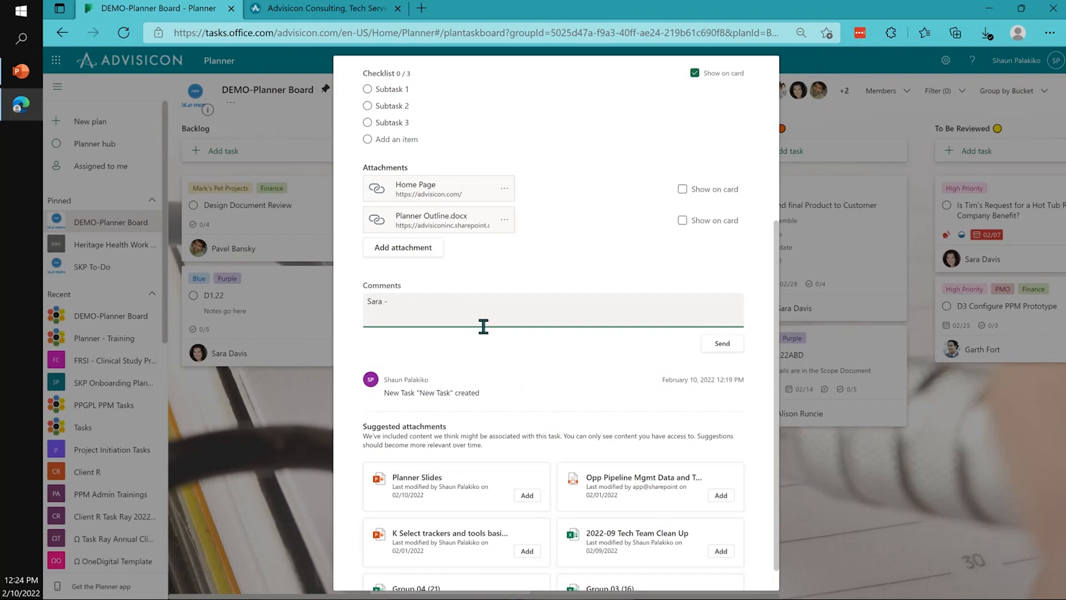
- Try to address the assignee with an @ mention in the comment, and restore the plain first name and dash
drag(408, 300, 336, 301)
text(@sara)
key(BackSpace)
key(BackSpace)
key(BackSpace)
key(BackSpace)
key(BackSpace)
key(BackSpace)
text(Sara -)
- Complete the comment with "let me know if you need any support on this" and a grinning emoji, and send it
text(let me know if you need any support on this)
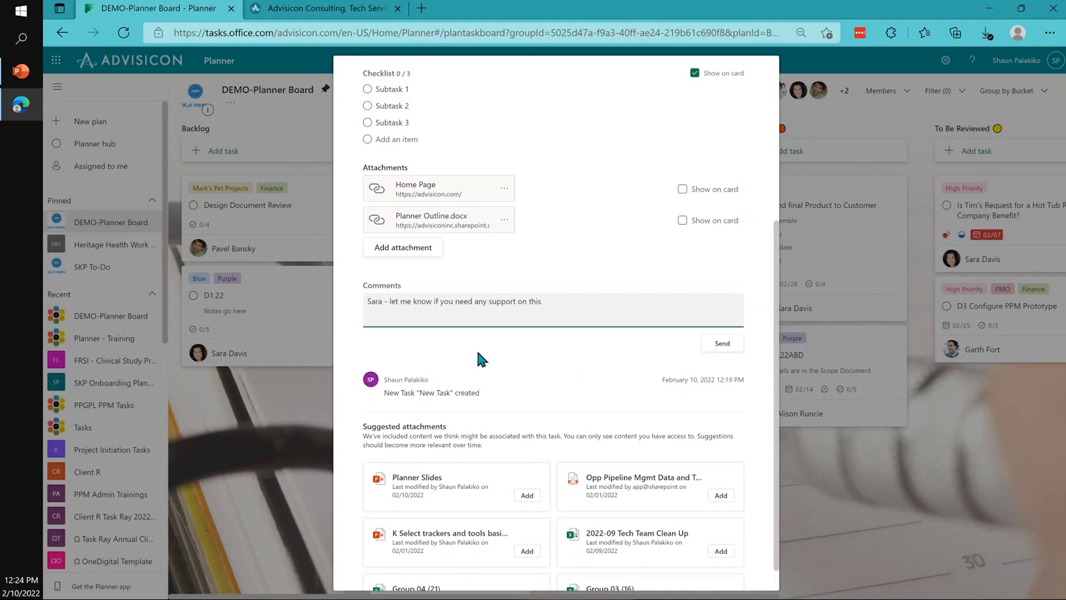
key(super+period)
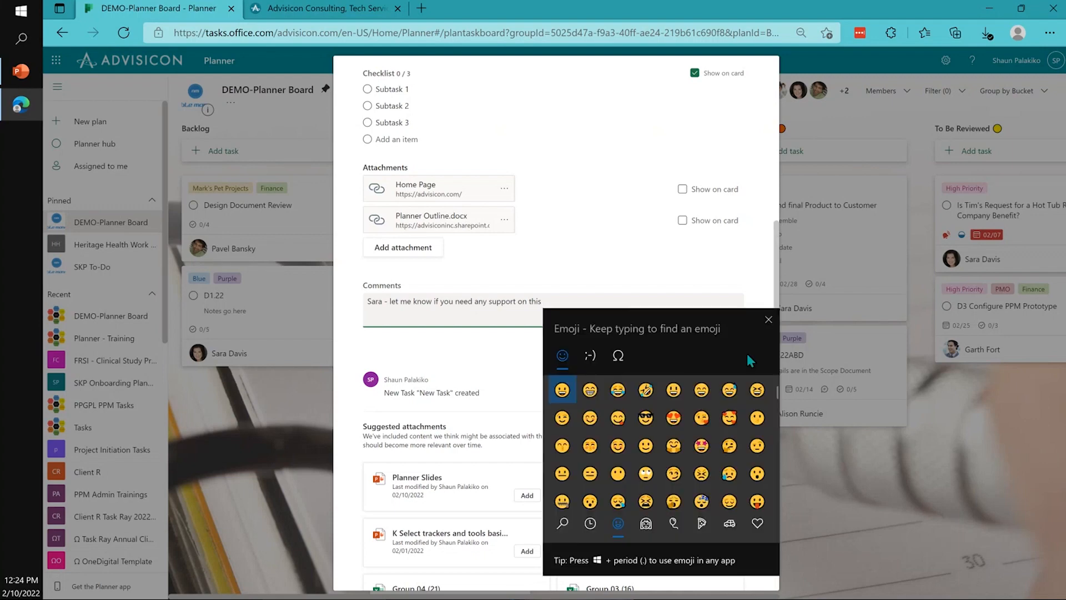
click(590, 391)
click(710, 300)
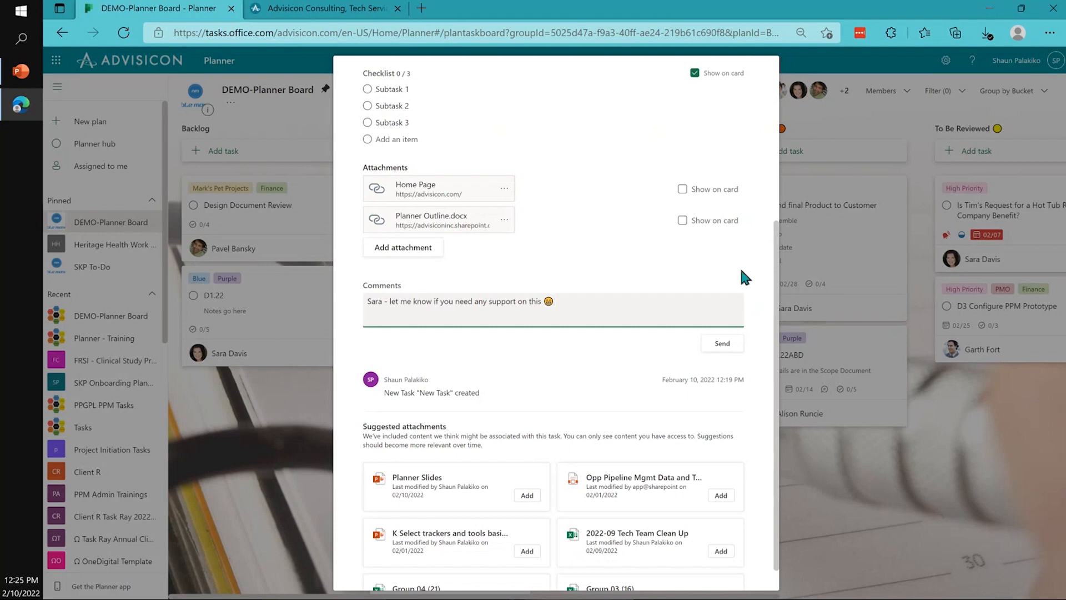
click(731, 342)
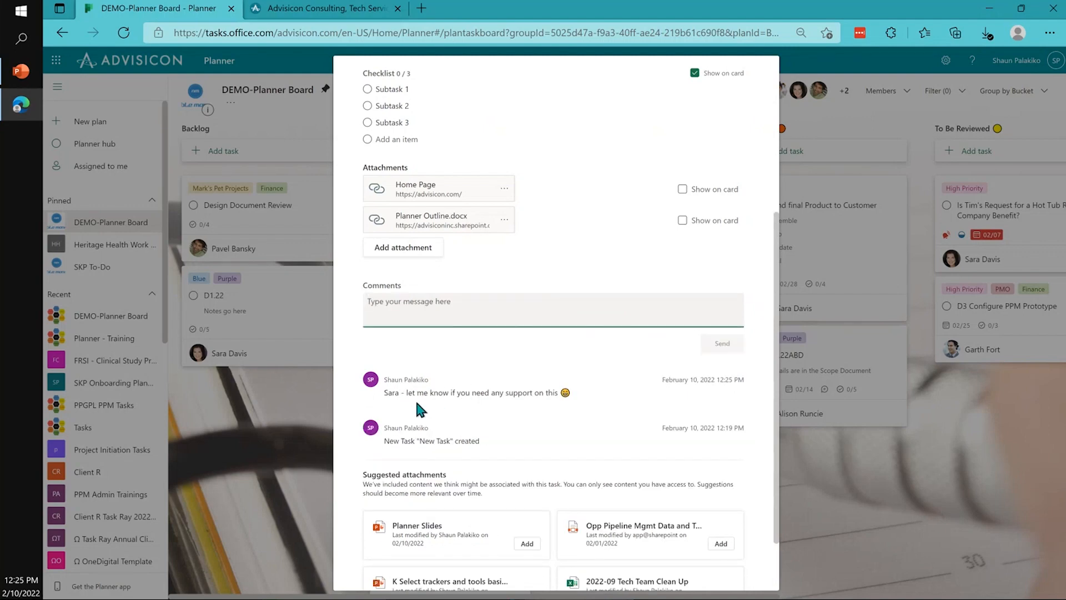
- Review the new task's details, checklist, attachments and posted comment, and close the task
scroll(465, 107, up, 5)
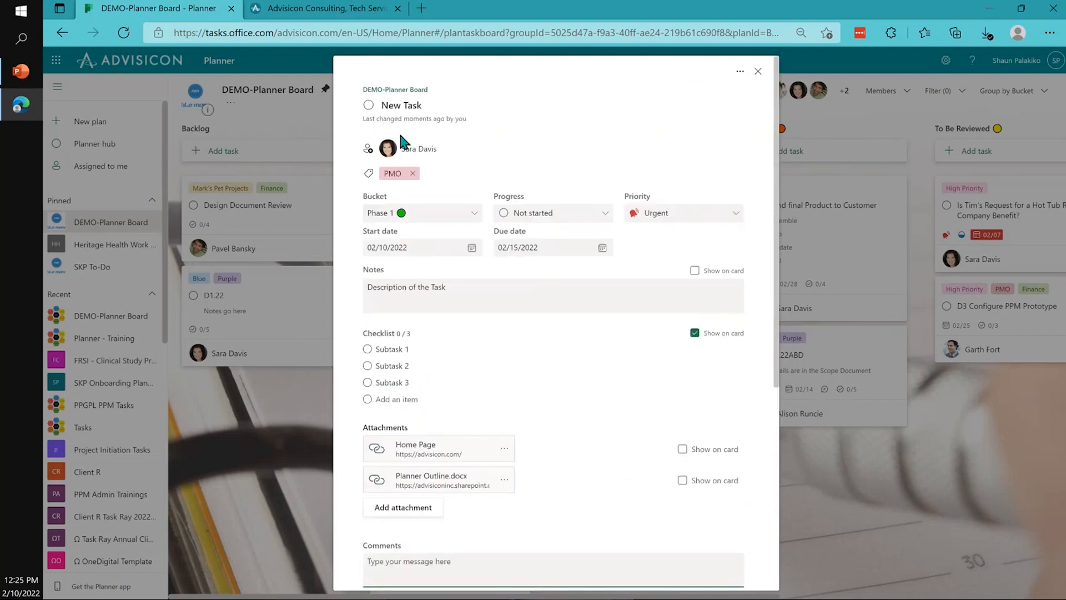
scroll(626, 352, down, 5)
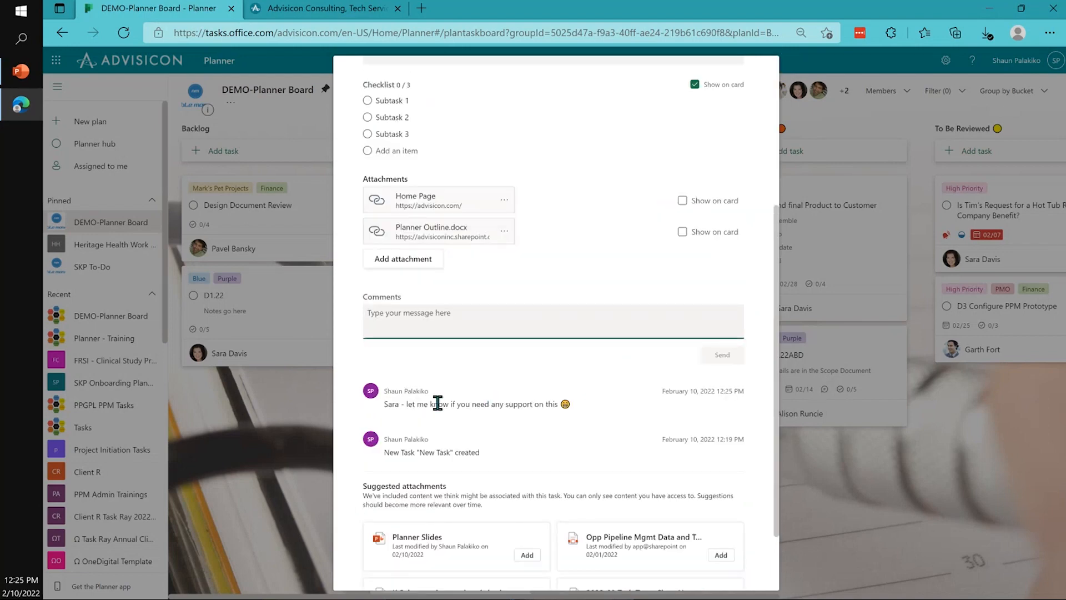
mouse_move(740, 134)
scroll(740, 134, up, 10)
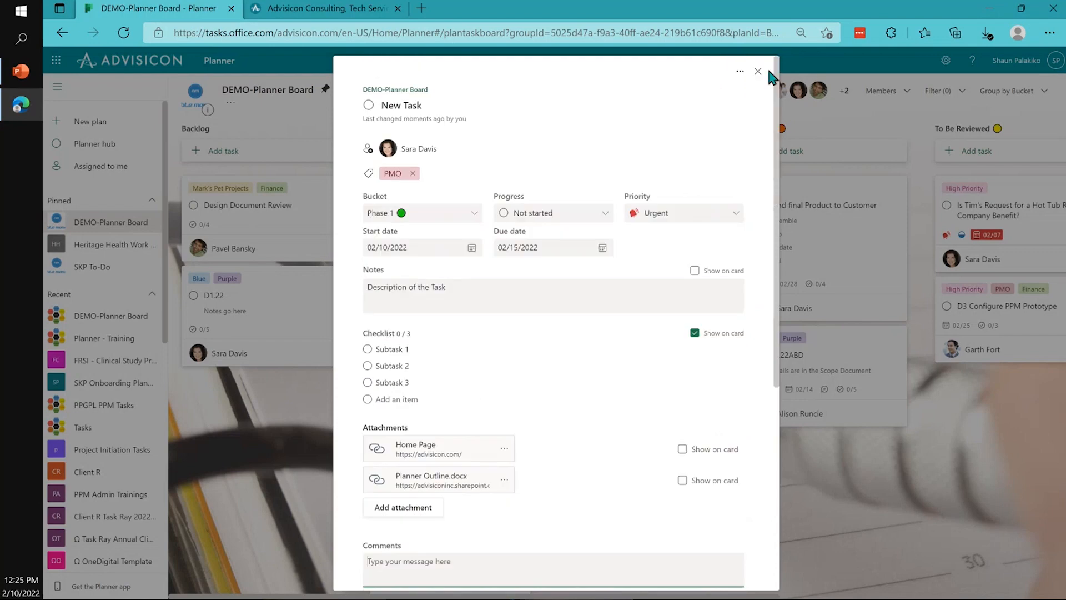
click(763, 72)
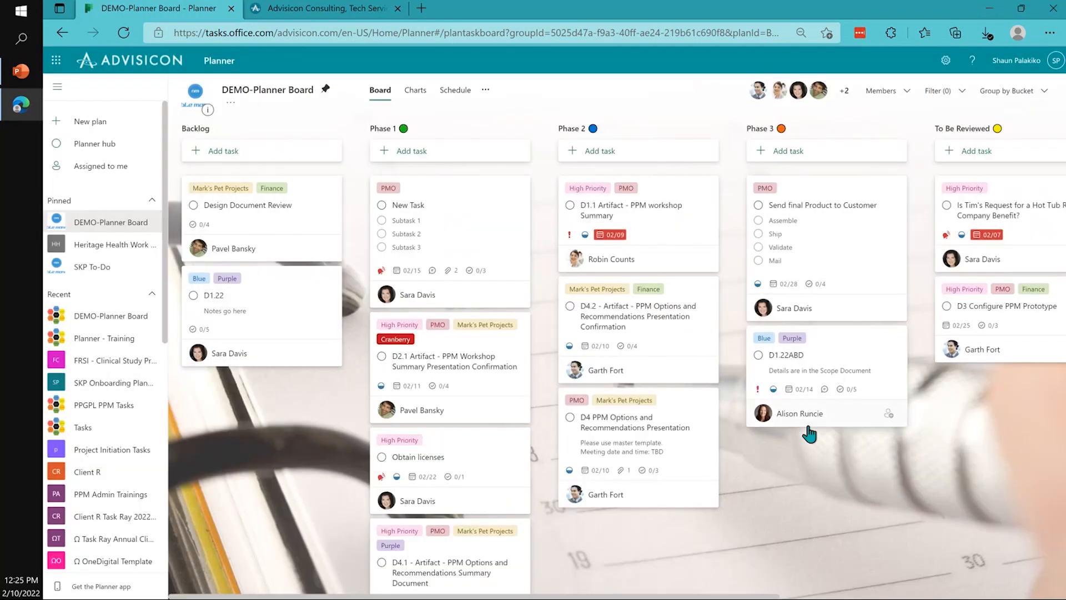
- Open the D1.22ABD task in the Phase 3 bucket and review its comment history and details
click(870, 364)
scroll(543, 405, down, 6)
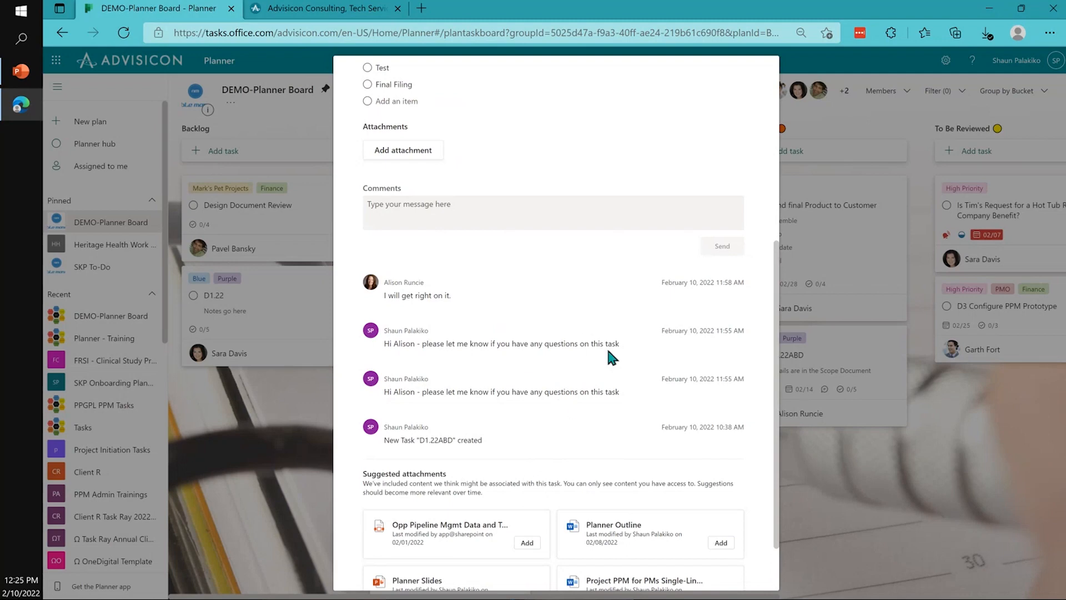
scroll(533, 333, up, 6)
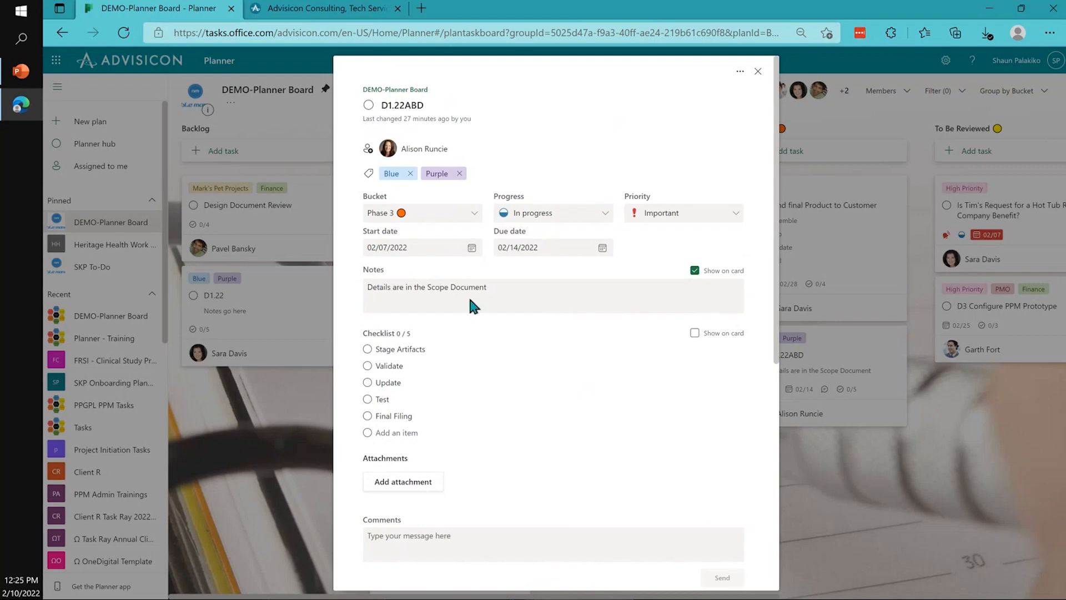
scroll(478, 445, down, 5)
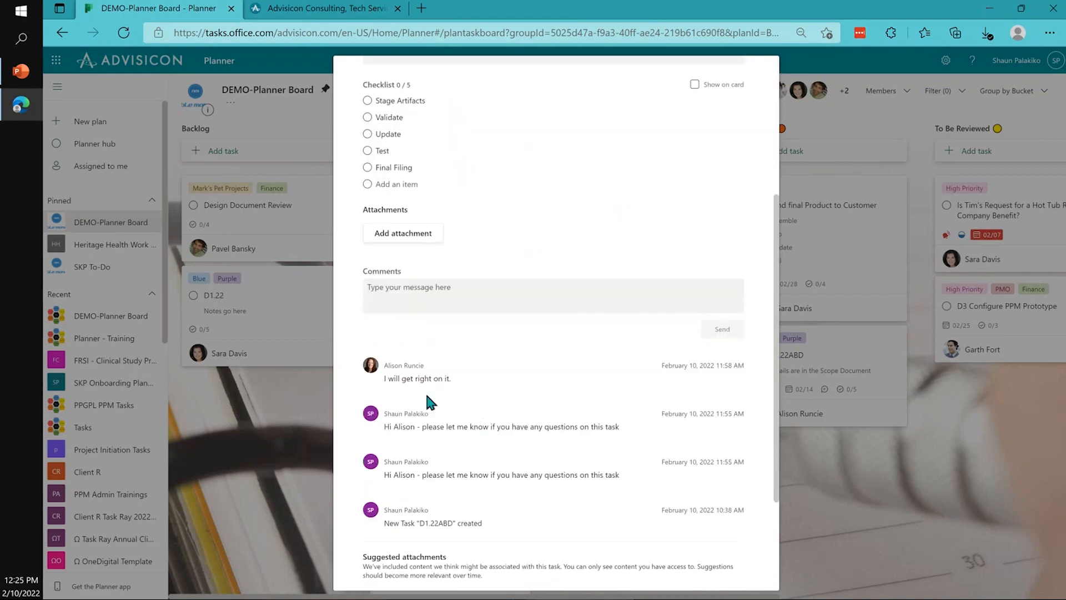
- Send the comment "Thanks" with a beaming grin emoji on the D1.22ABD task, and close the task
click(484, 310)
text(Thanks)
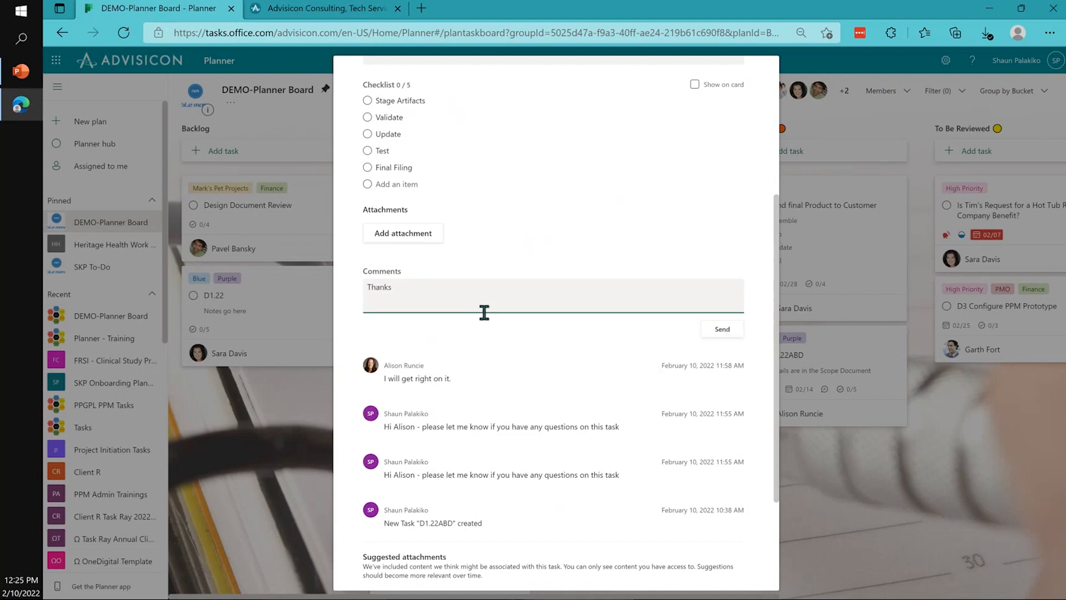
key(super+period)
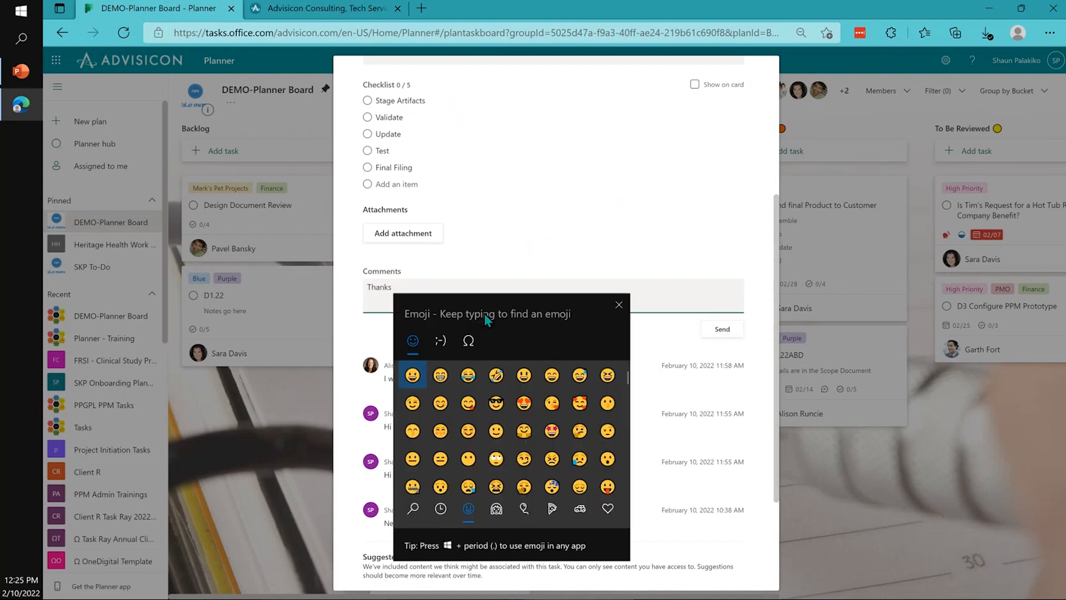
click(448, 374)
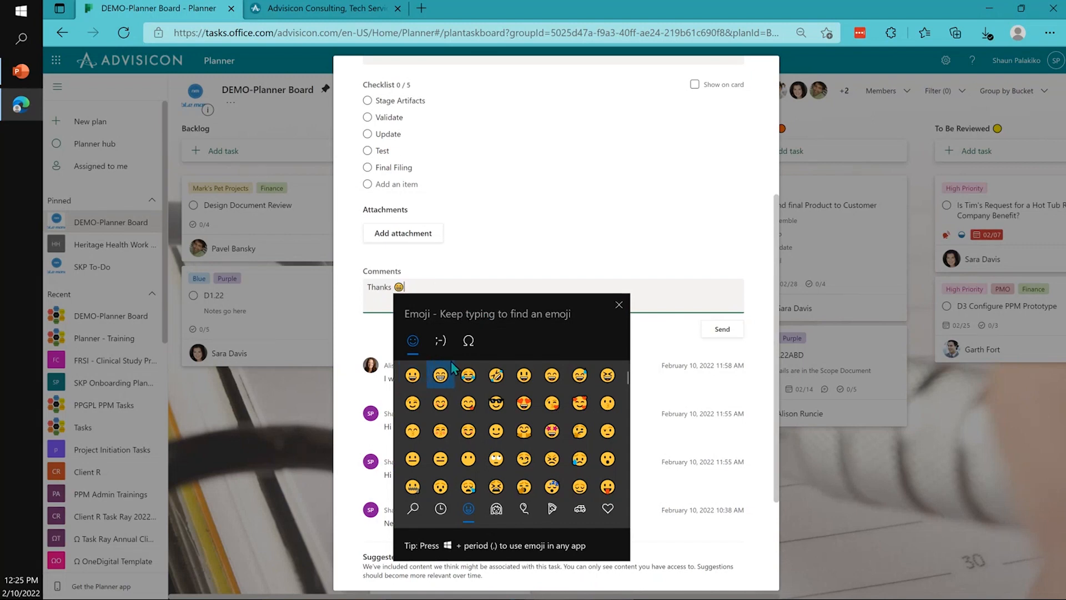
click(441, 284)
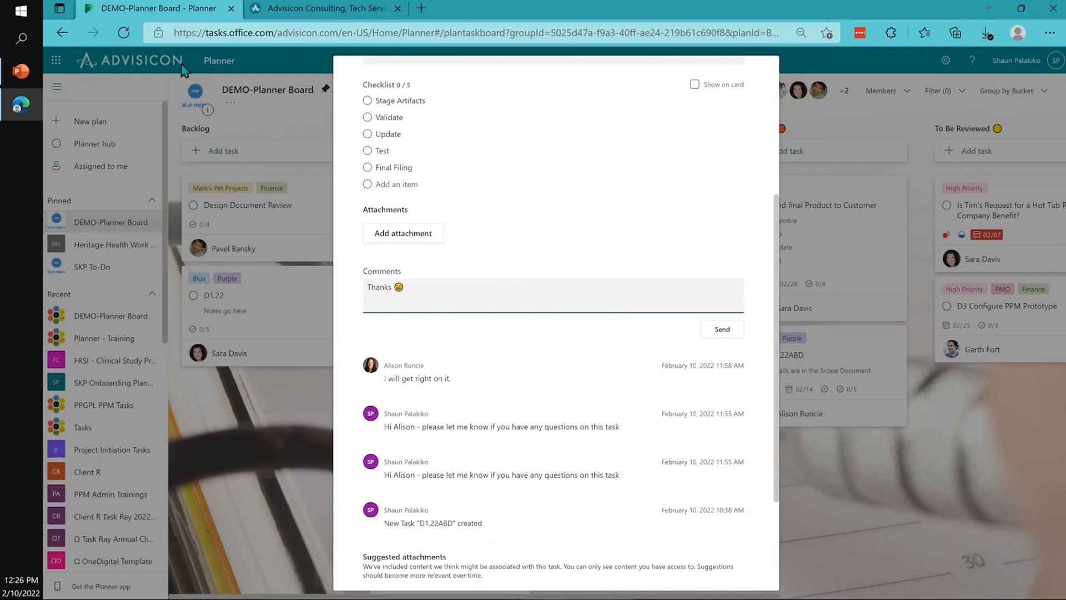
click(703, 331)
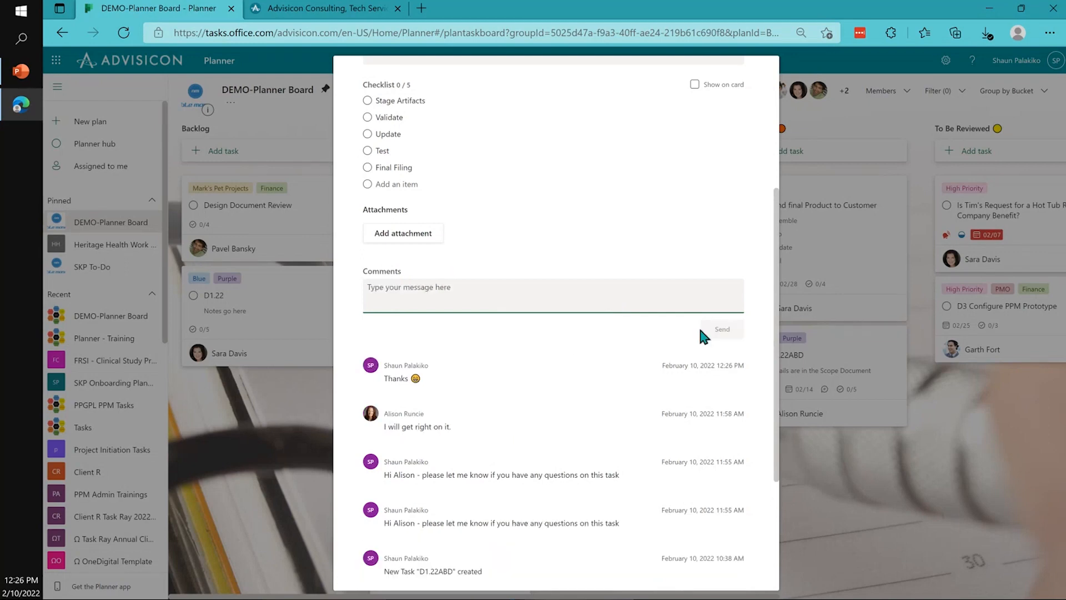
scroll(714, 171, up, 5)
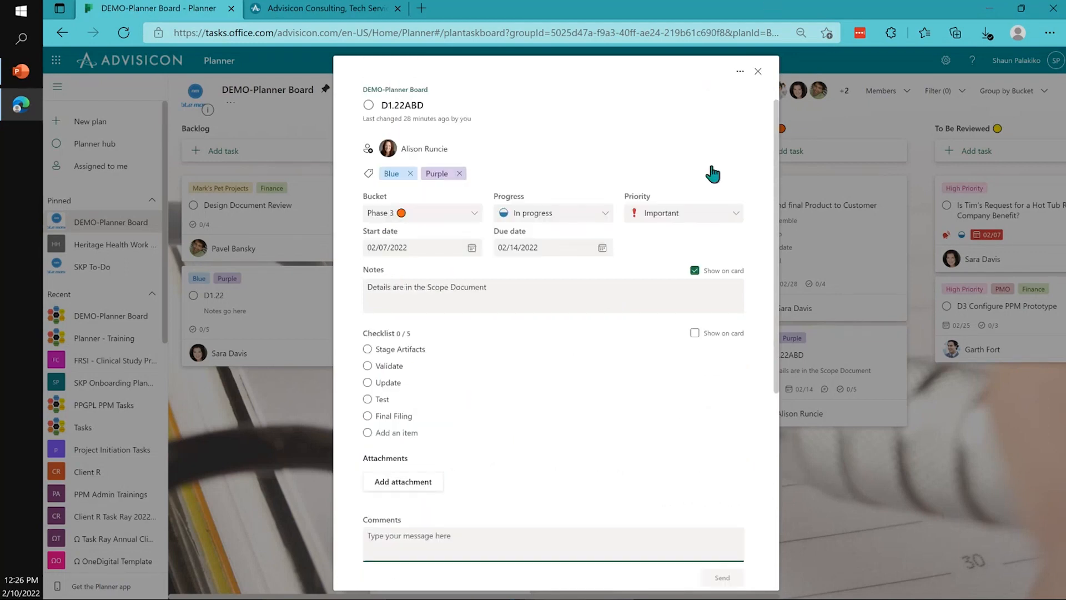
click(759, 71)
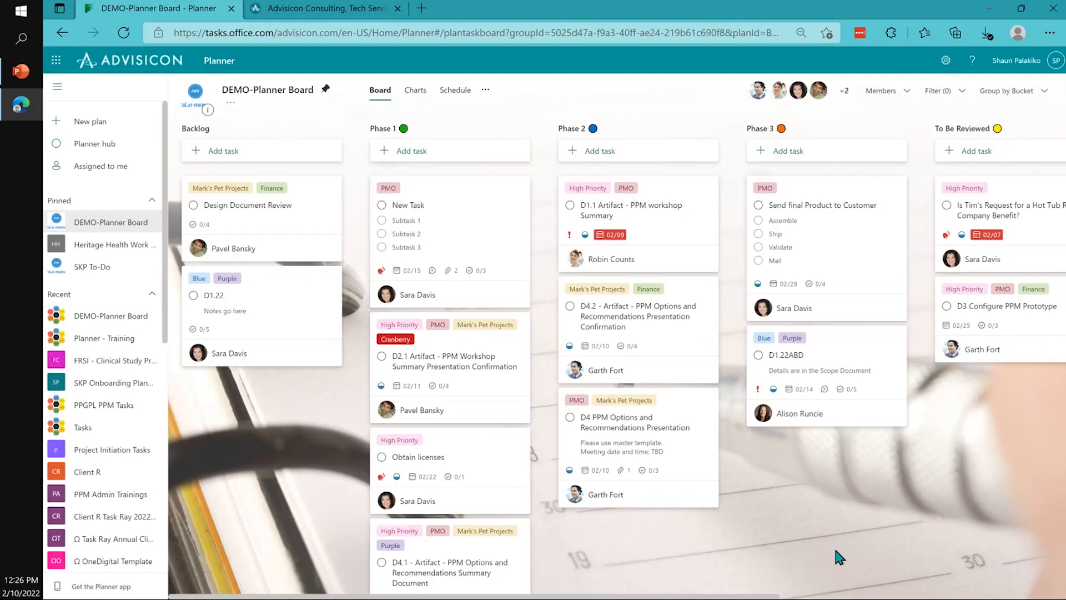
- Open the D4 PPM Options and Recommendations Presentation task in Phase 2, review its details and close it
click(713, 466)
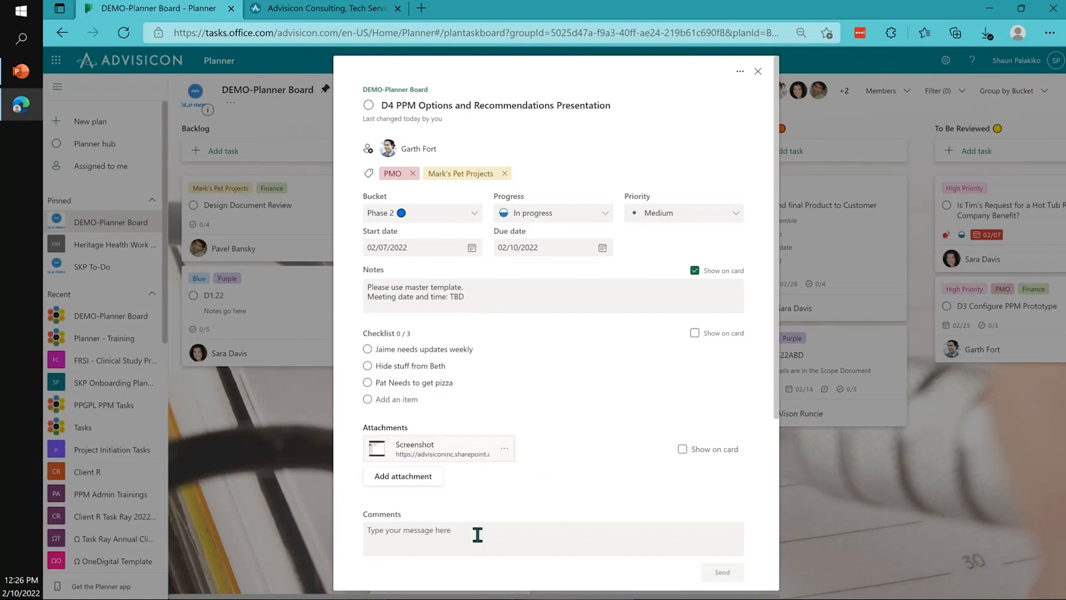
click(811, 517)
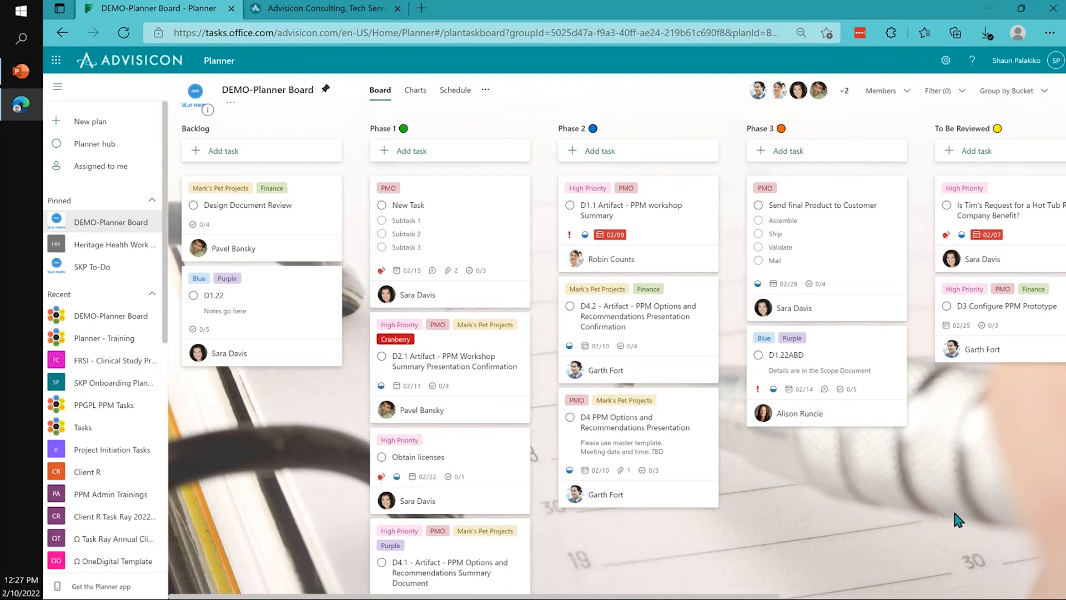
- Filter the board by the Late due status to view overdue tasks, and clear the filter
click(942, 92)
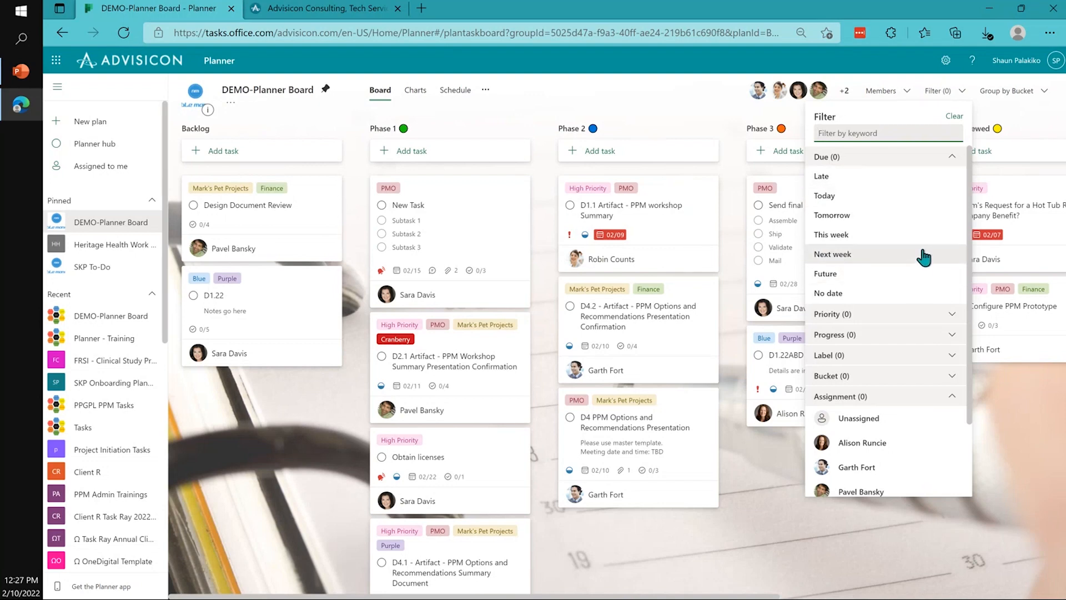
click(921, 204)
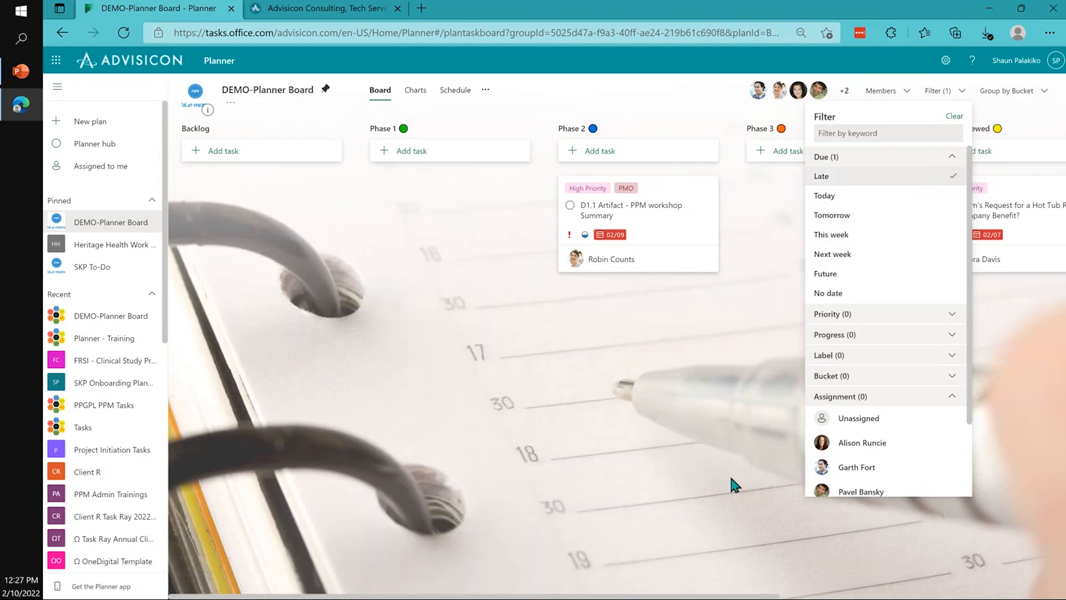
click(733, 482)
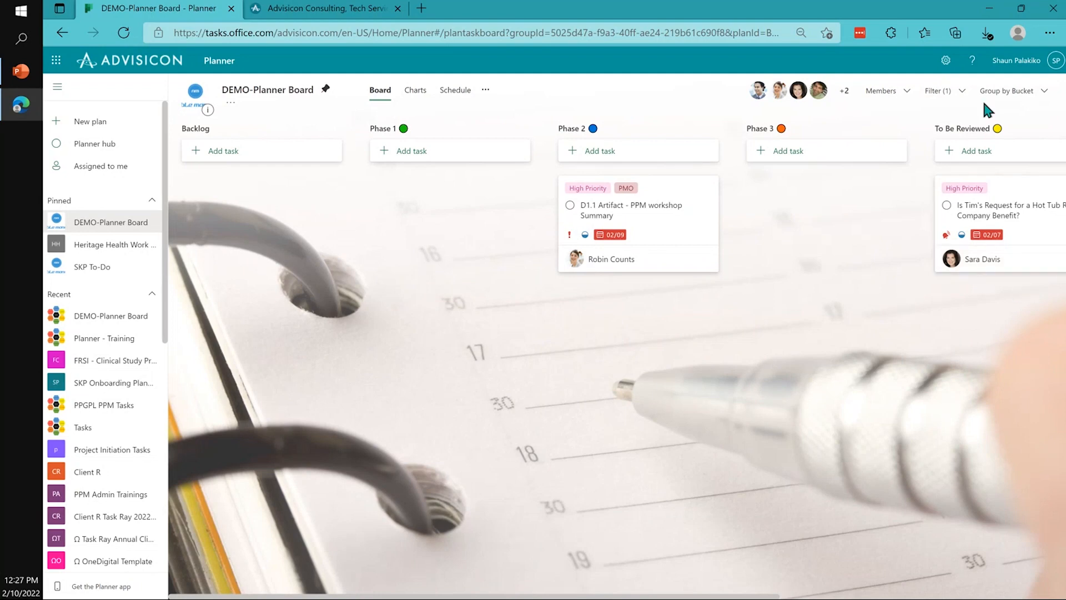
click(940, 91)
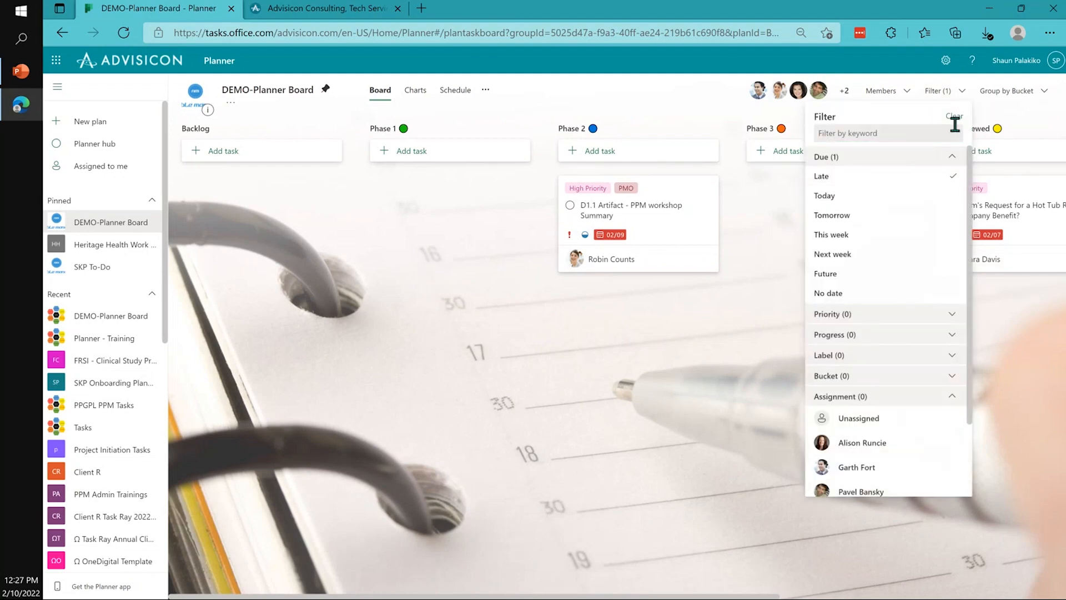
click(954, 116)
- Filter the board to tasks due next week, and open New Task to check its details and close it
click(943, 91)
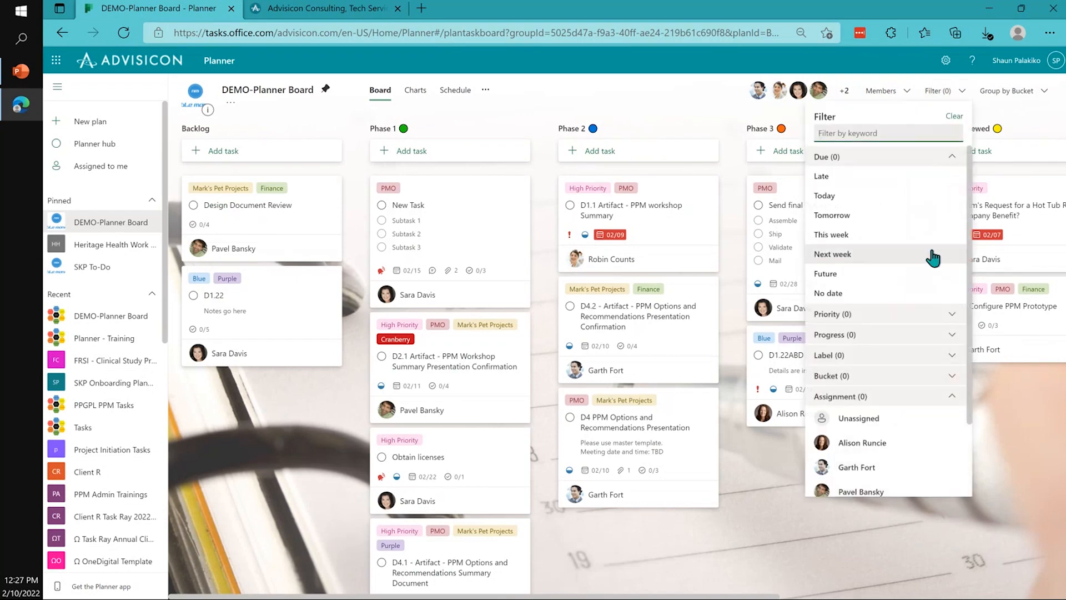
click(934, 269)
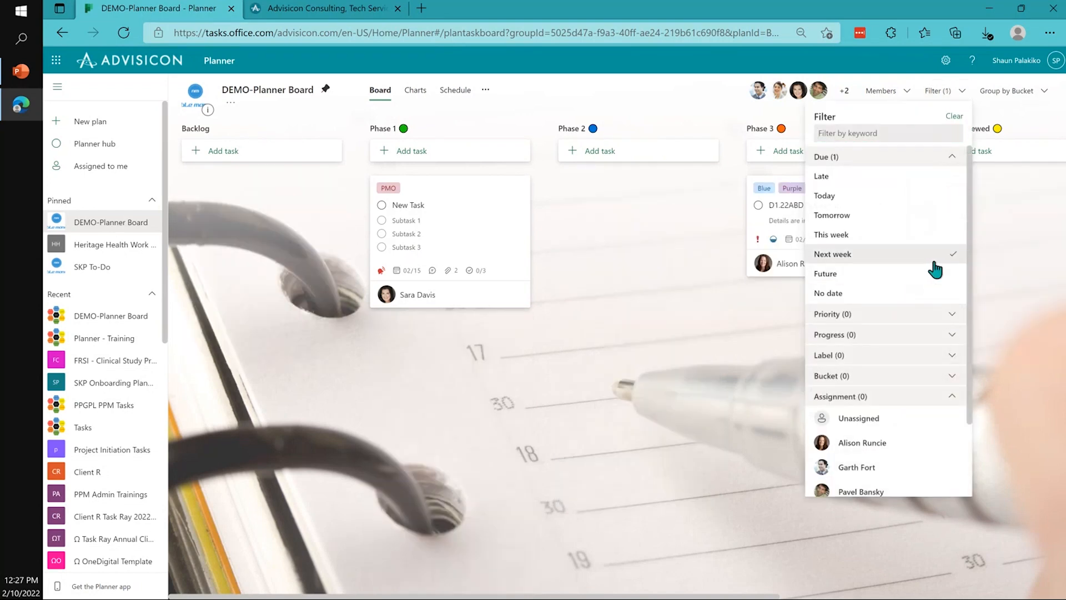
click(603, 488)
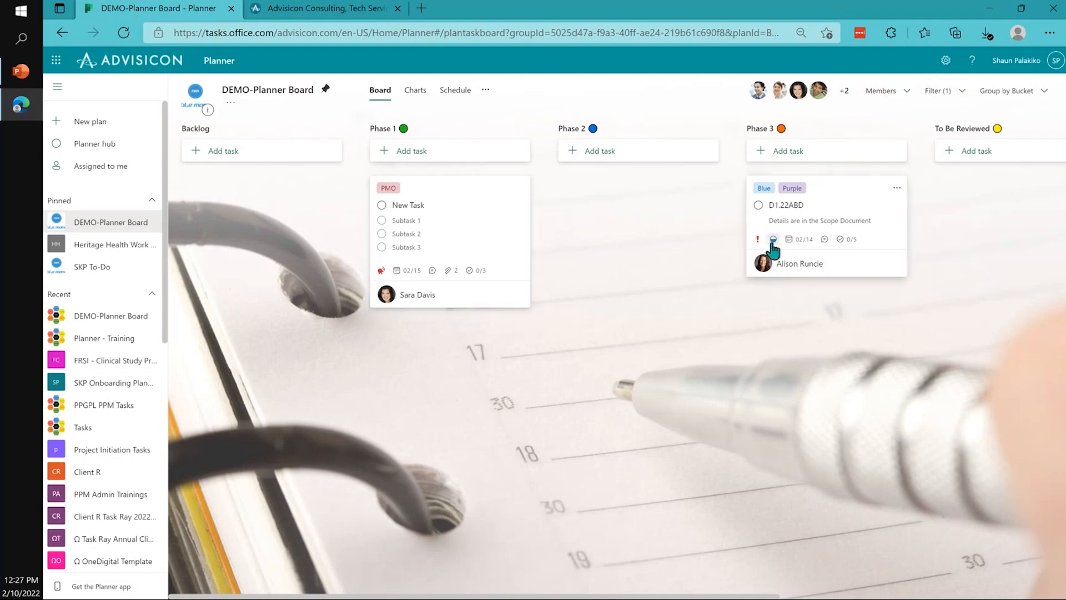
click(476, 259)
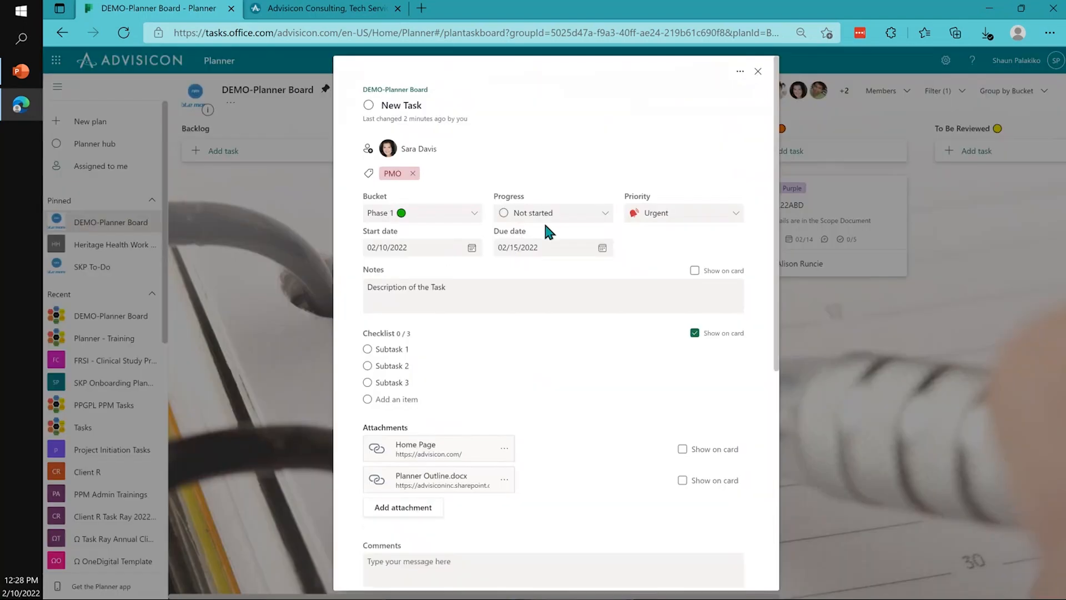
click(758, 77)
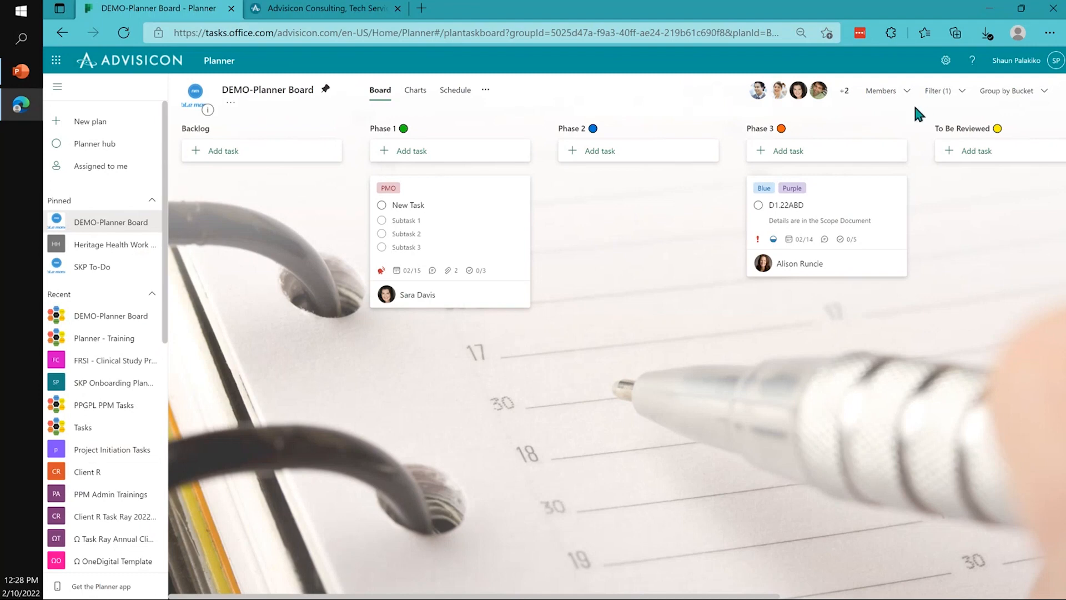
- Remove the Next week due filter and filter the board by assignment to the New Task's assignee
click(937, 92)
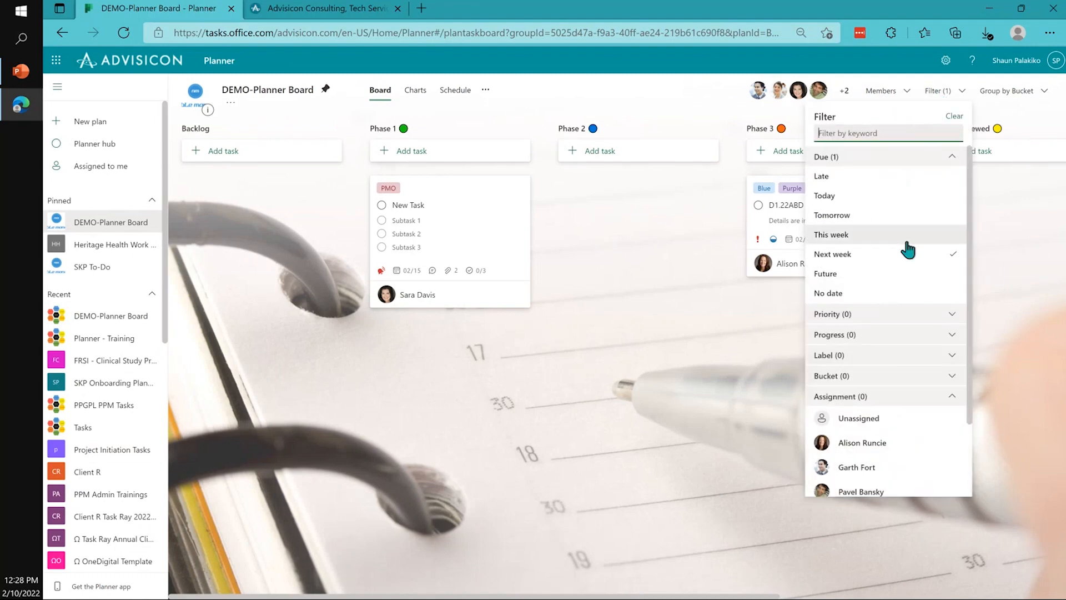
click(911, 268)
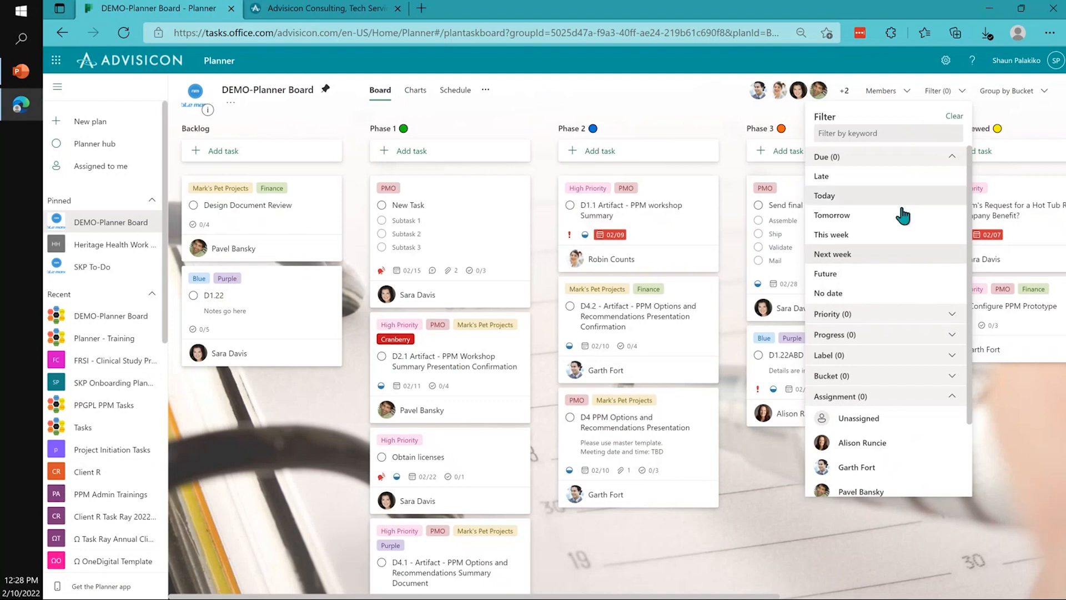
scroll(914, 371, down, 1)
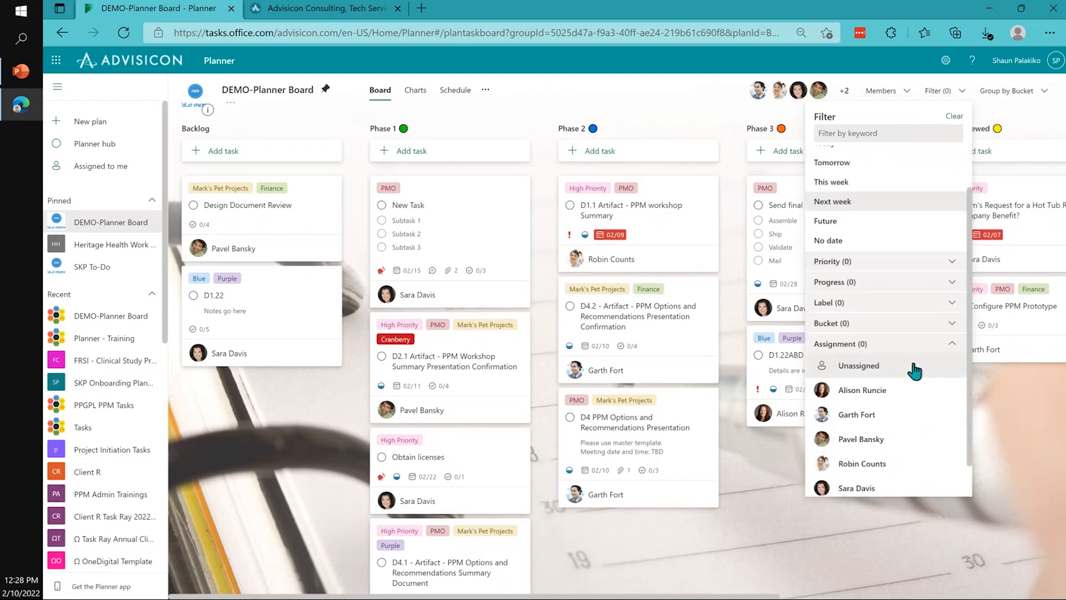
click(941, 485)
click(697, 486)
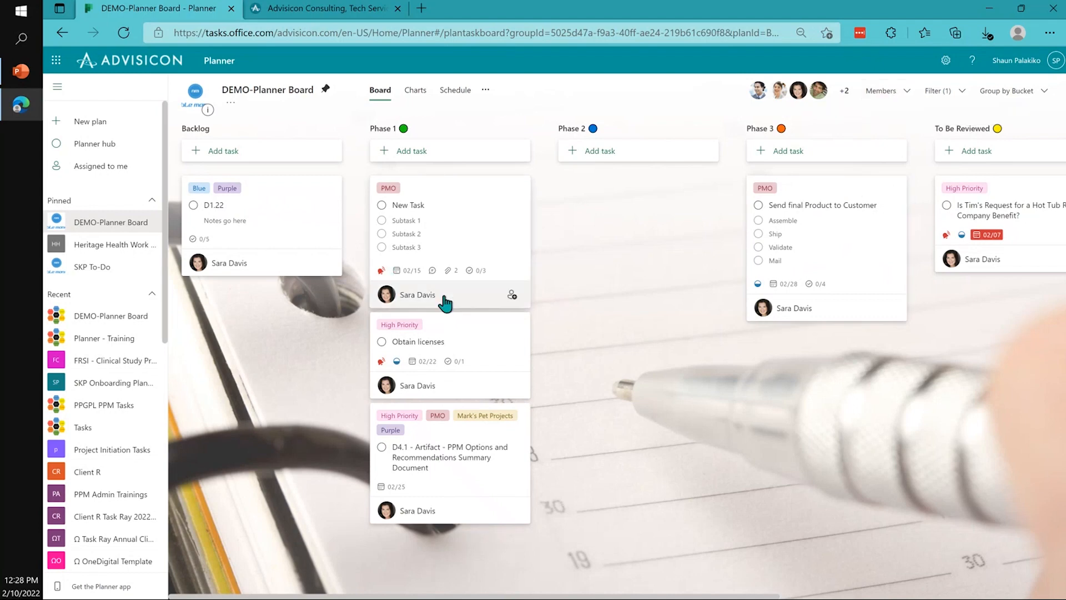
- Remove the assignee from New Task in Phase 1, check the task's details and close it
click(444, 303)
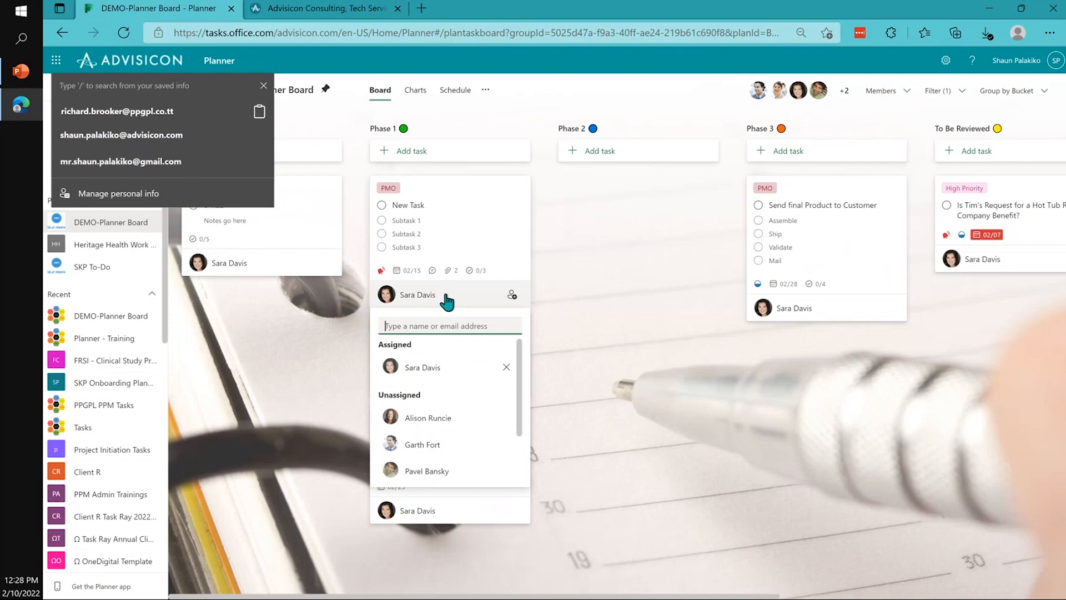
click(507, 368)
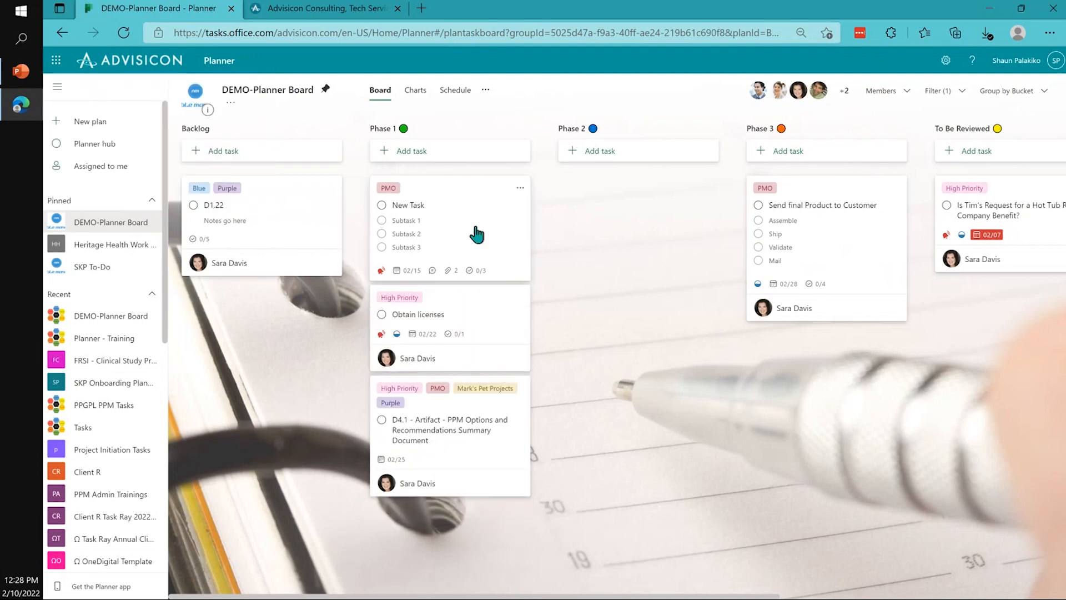
click(476, 234)
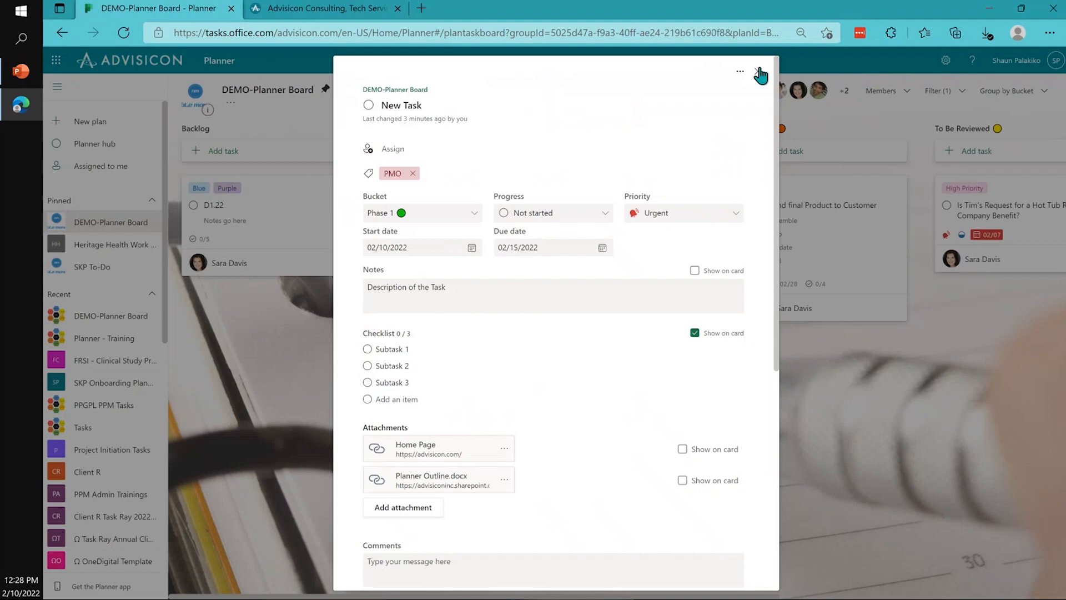
click(761, 75)
- Switch the plan to the Charts view and examine the filtered status, bucket, priority and member charts
click(415, 91)
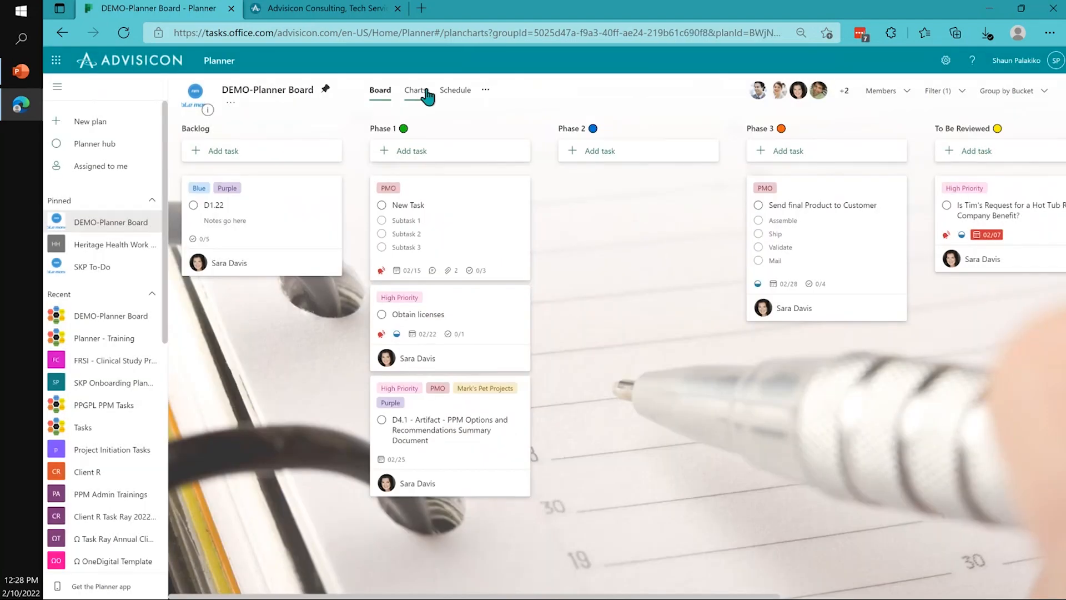
scroll(471, 514, down, 5)
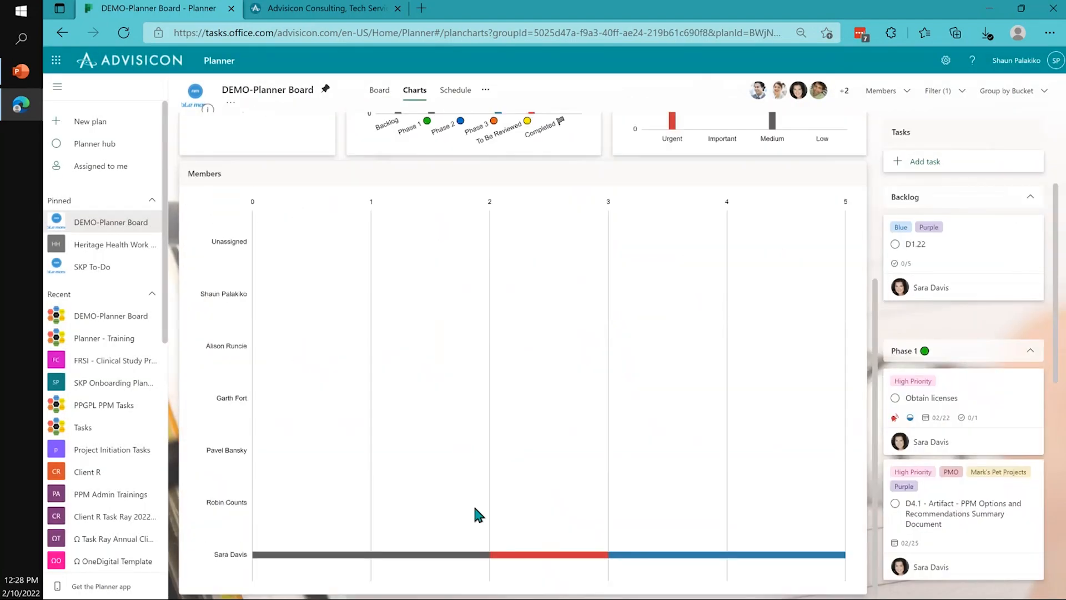
scroll(472, 502, up, 4)
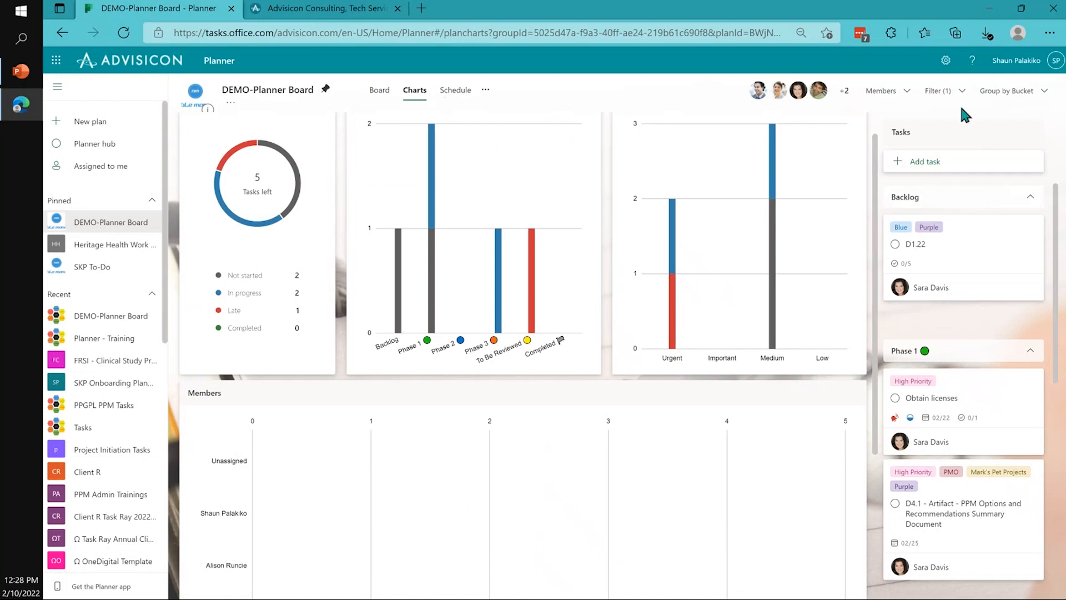
- Clear the assignment filter in the Charts view and examine the Members chart for all plan members
scroll(444, 411, down, 1)
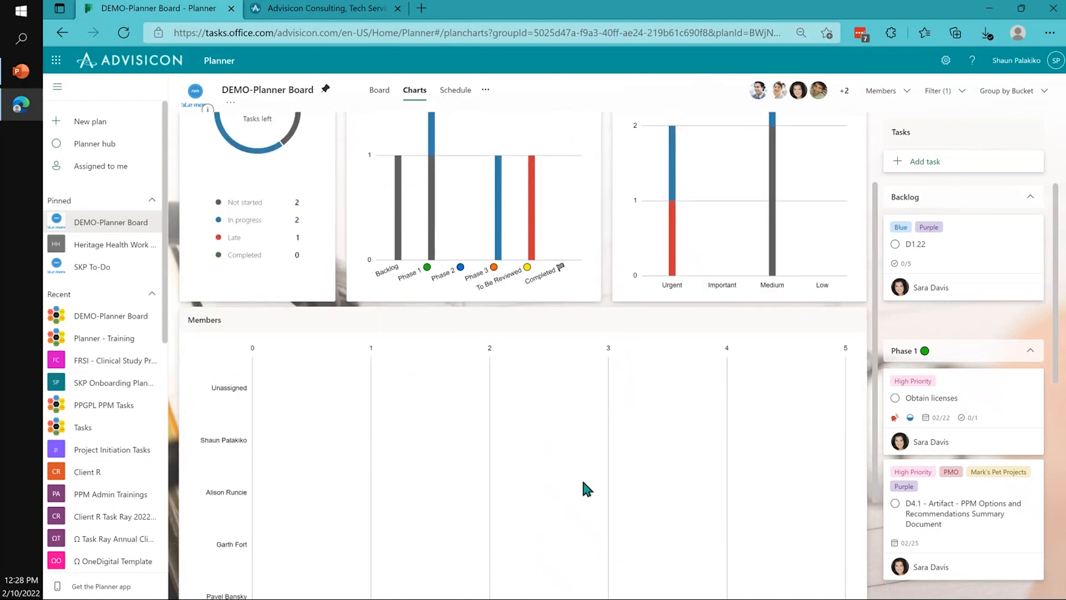
click(961, 91)
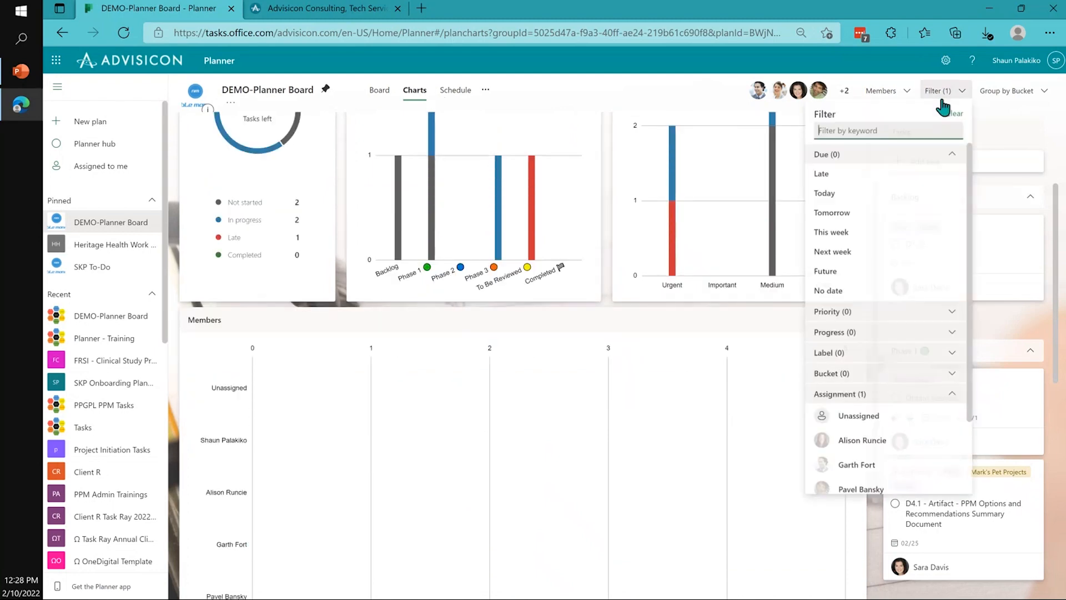
click(954, 116)
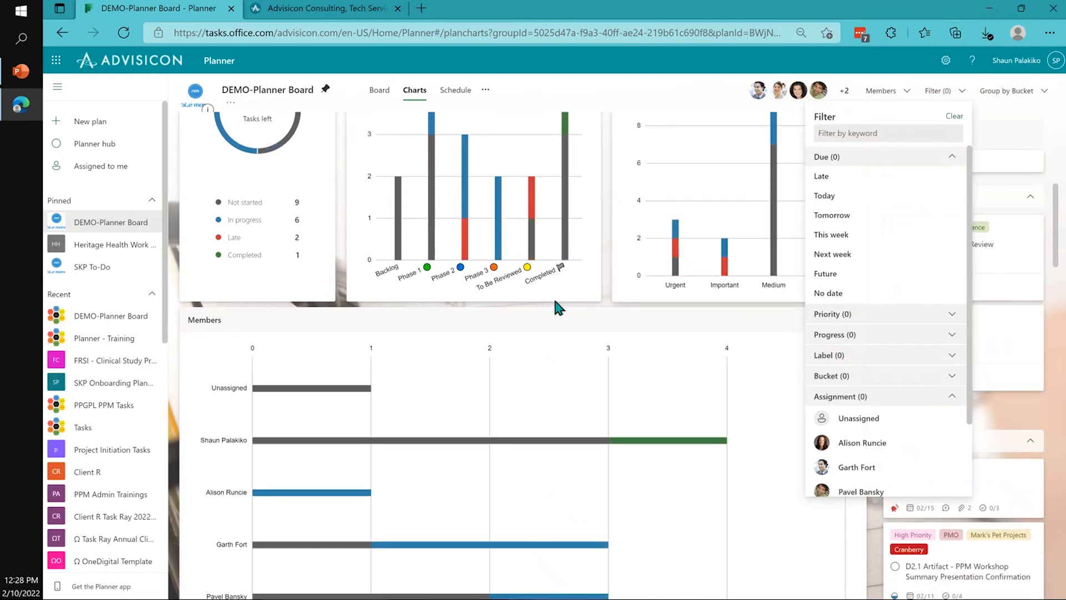
click(531, 315)
scroll(537, 310, down, 1)
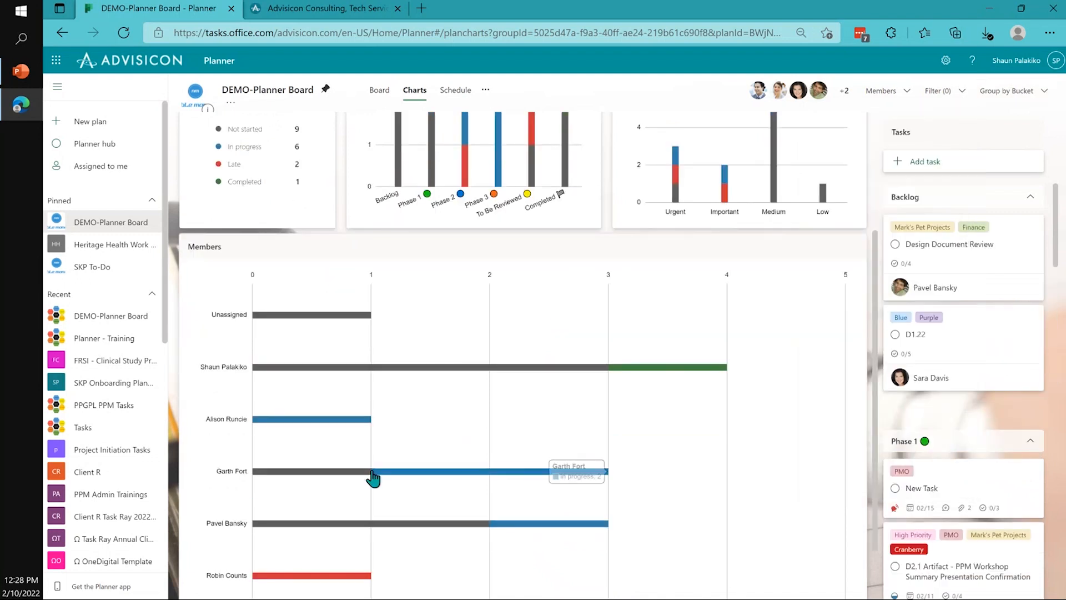
scroll(669, 463, down, 1)
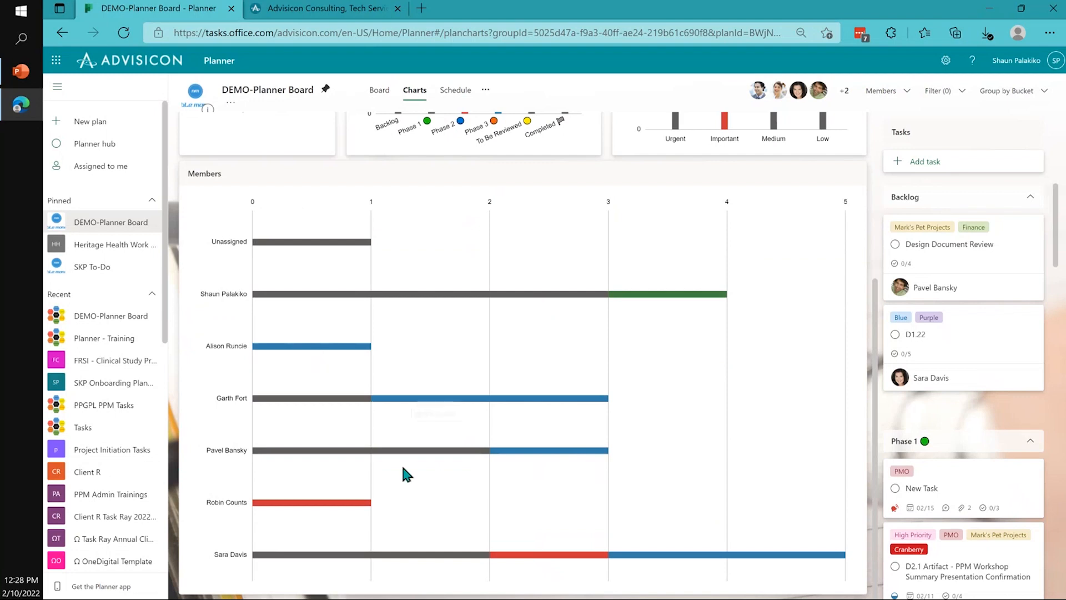
scroll(705, 191, up, 2)
- Return the plan to the Board view and check the available filter options
click(381, 94)
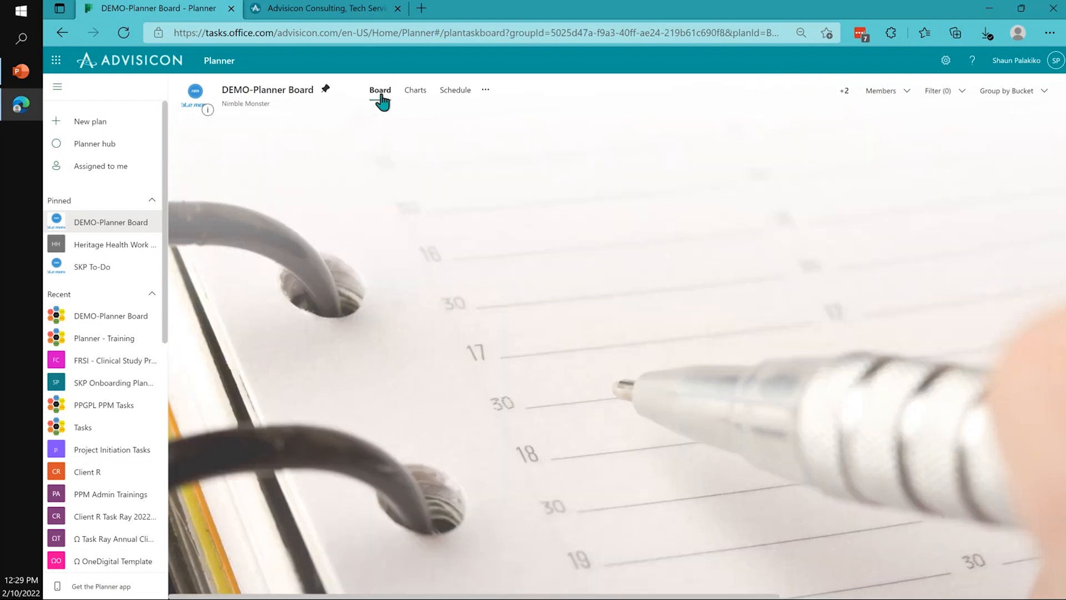
click(985, 94)
click(951, 93)
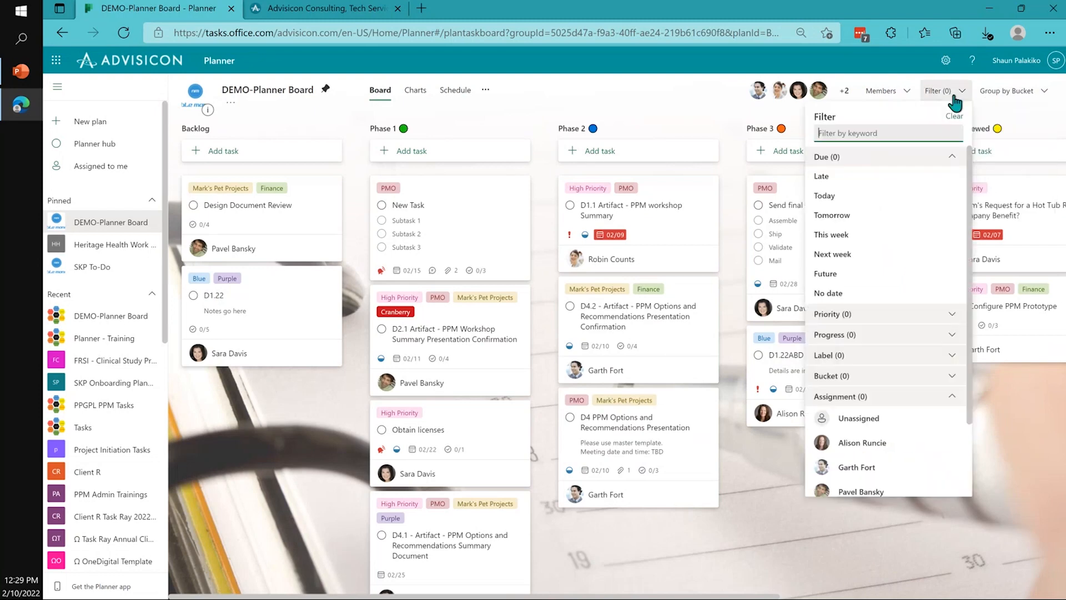
click(954, 98)
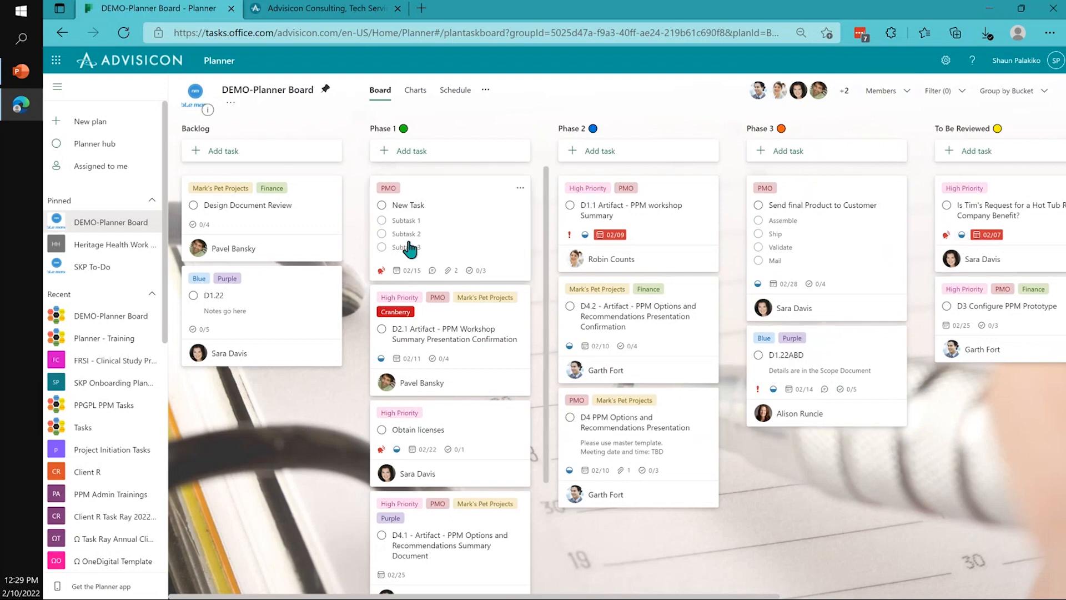
- Assign New Task in Phase 1 to the first member in the suggested list and close the task
click(507, 245)
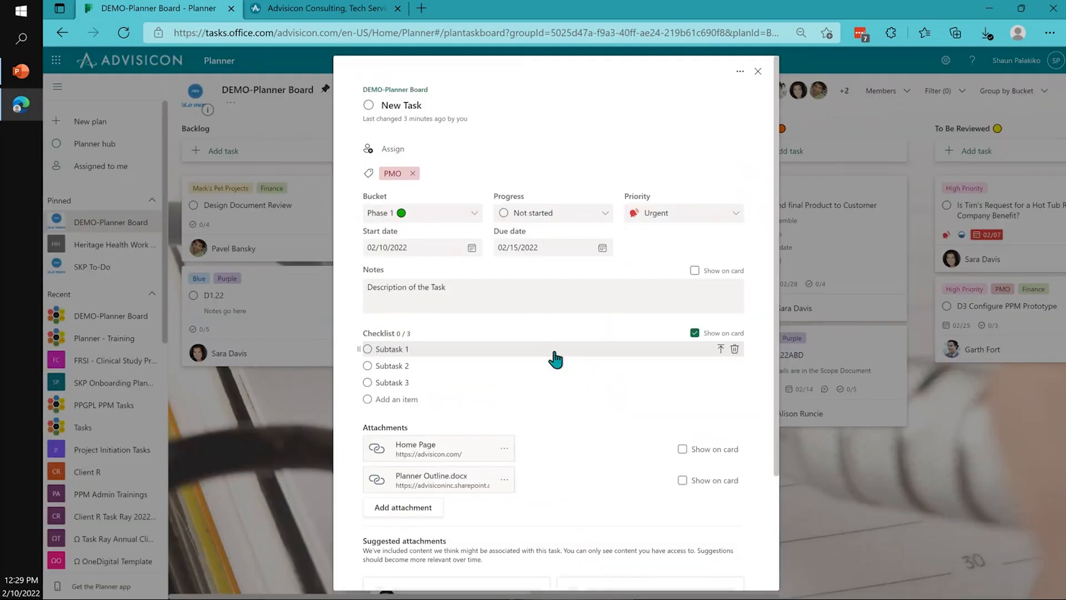
scroll(552, 357, down, 5)
scroll(496, 334, up, 5)
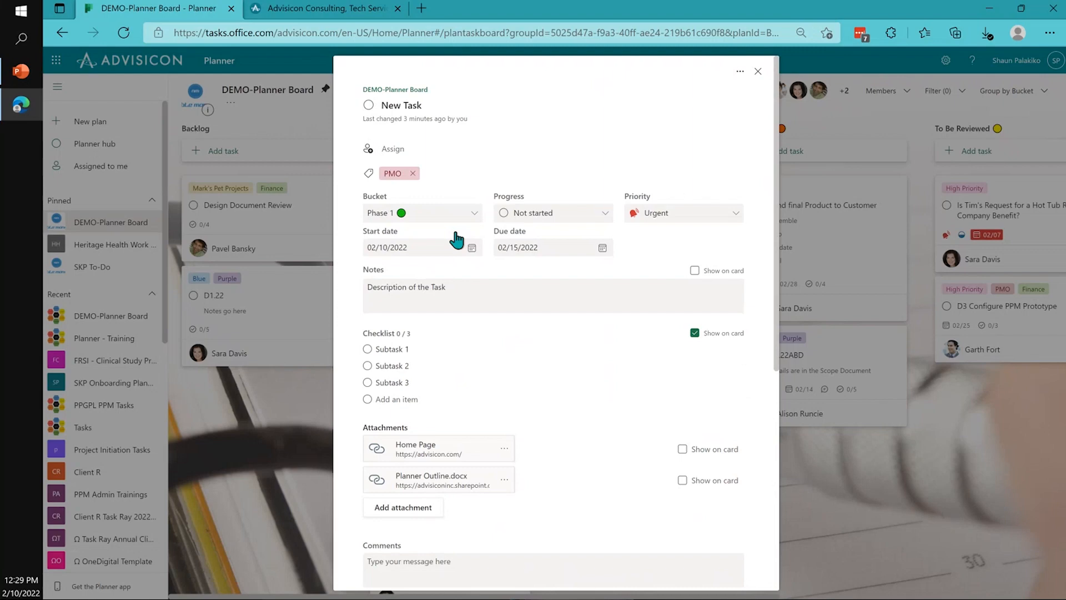
click(398, 148)
click(438, 220)
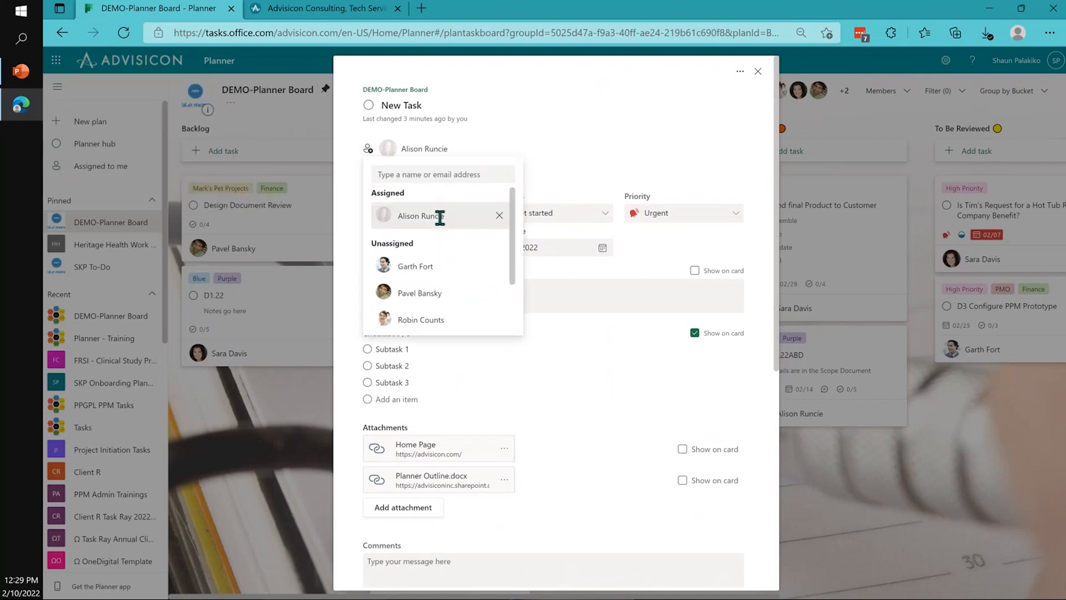
click(758, 71)
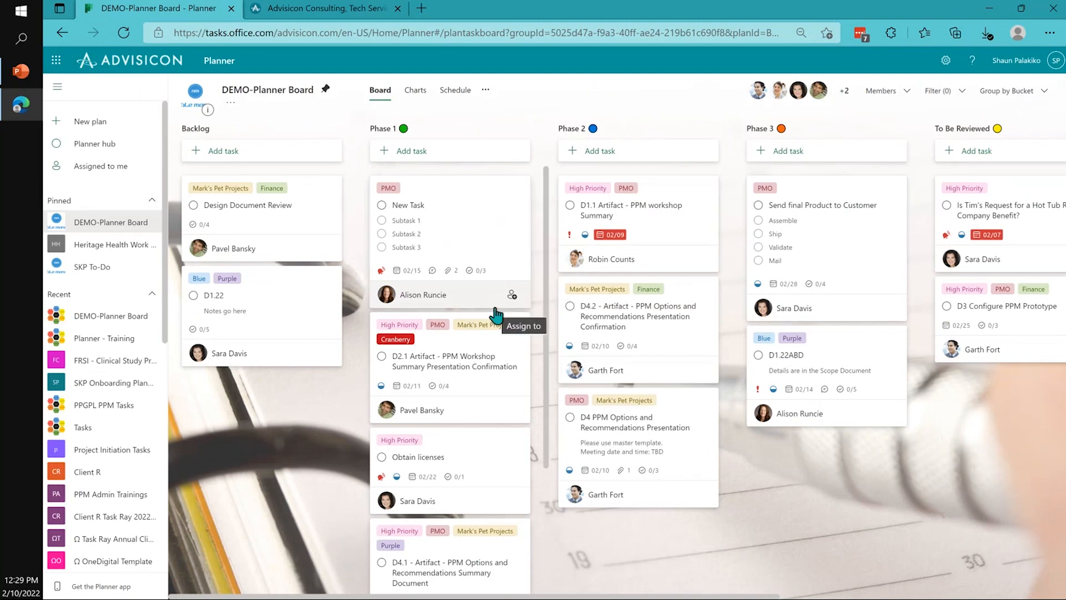
click(508, 295)
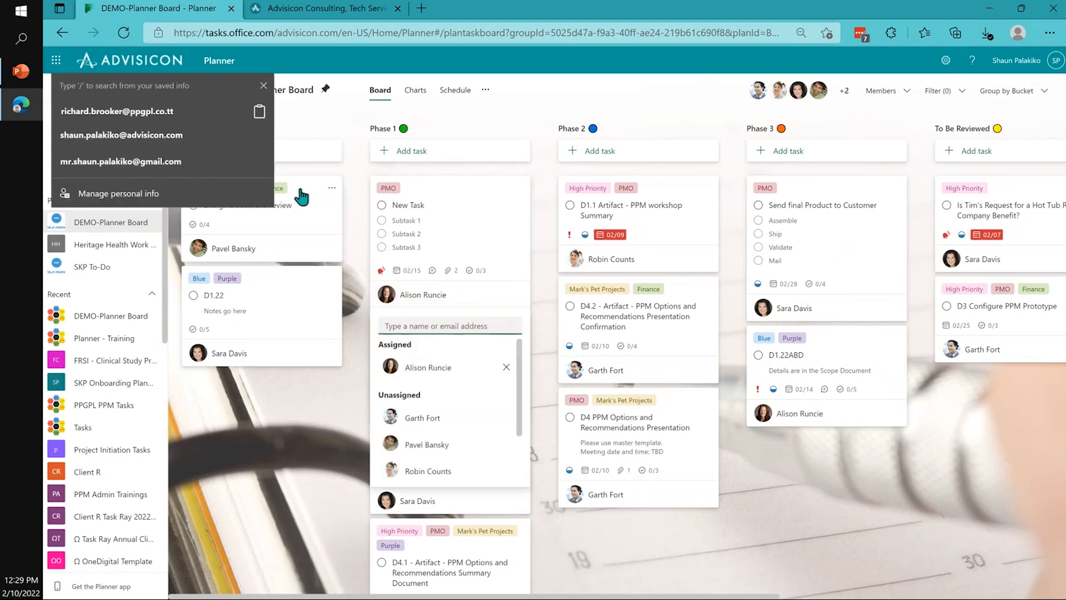
click(263, 86)
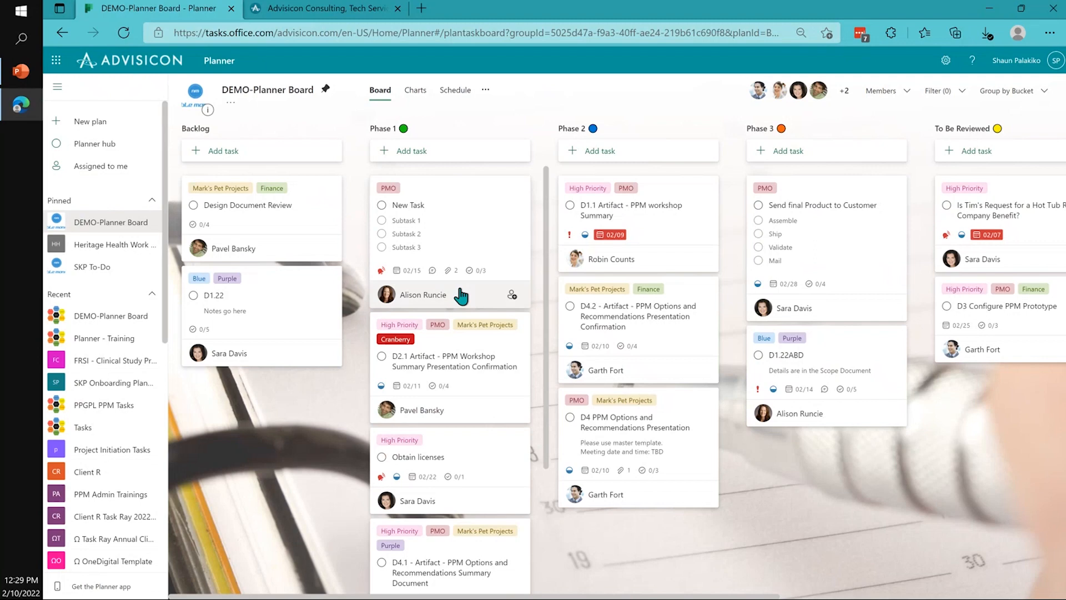
click(511, 295)
key(Escape)
key(Escape)
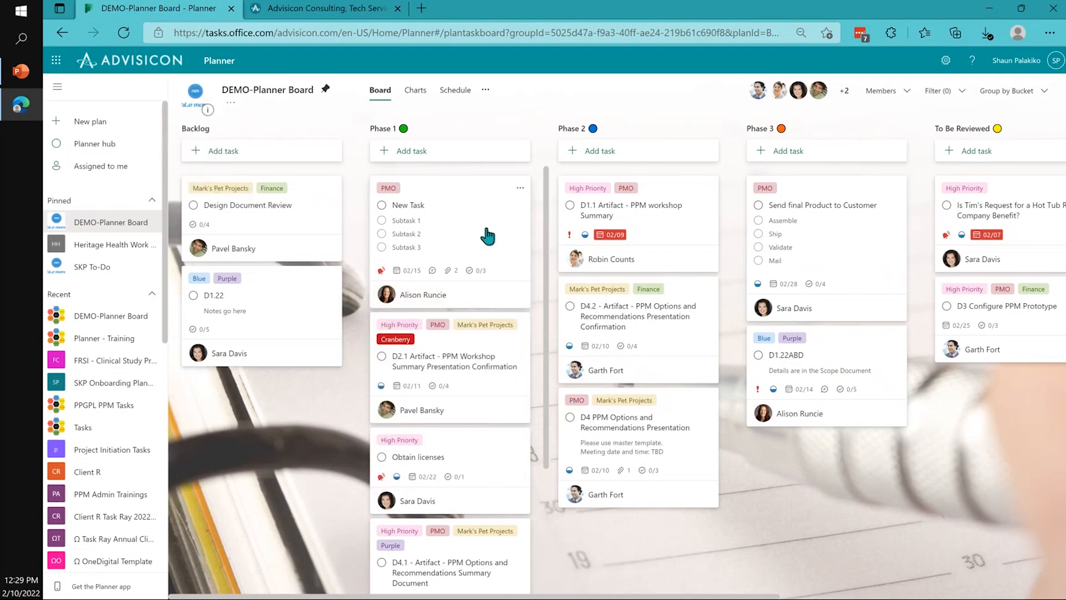
- Open New Task in Phase 1 and add the signed-in user as a second assignee
click(487, 236)
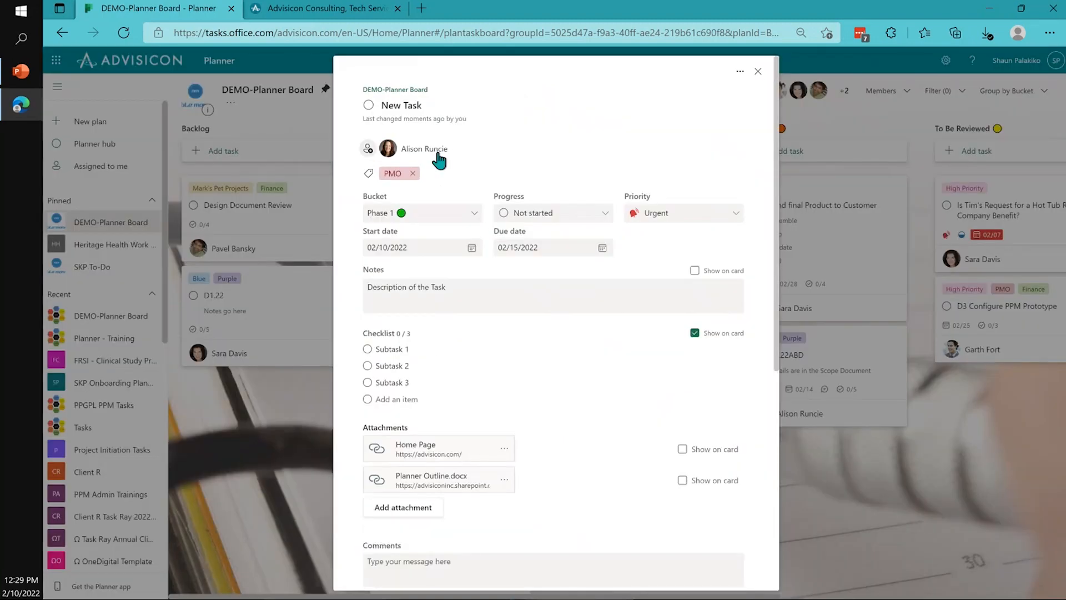
click(451, 150)
scroll(467, 267, down, 1)
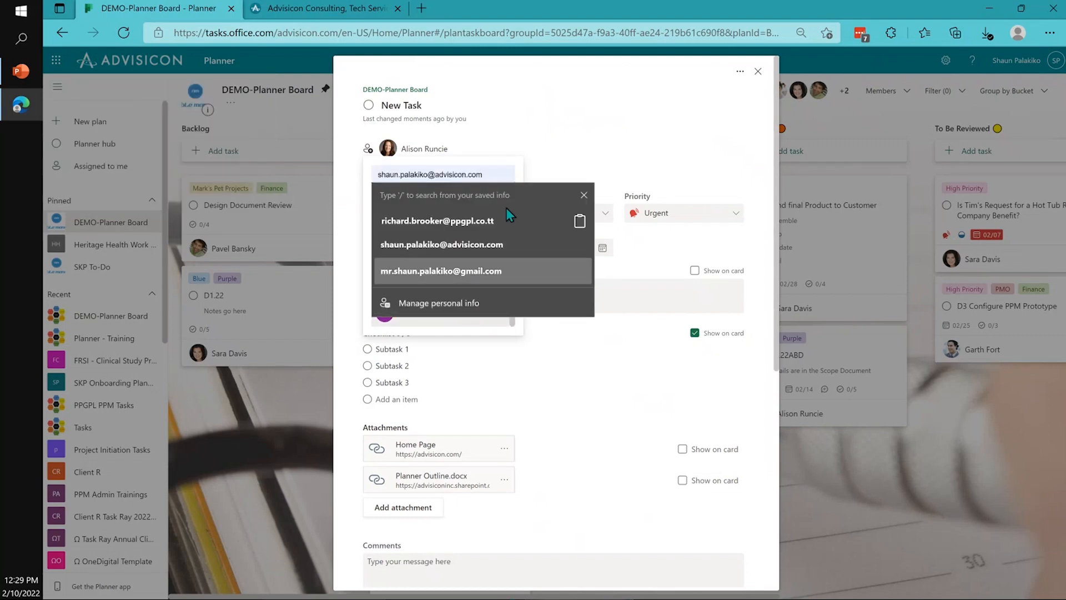
click(562, 155)
click(445, 149)
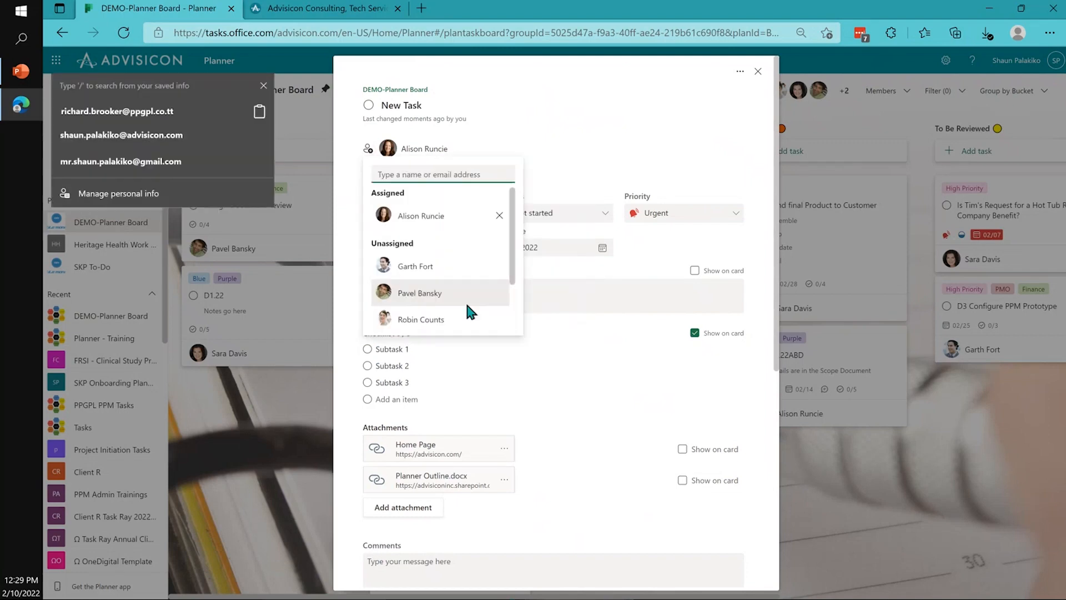
scroll(464, 301, down, 1)
click(459, 302)
click(585, 148)
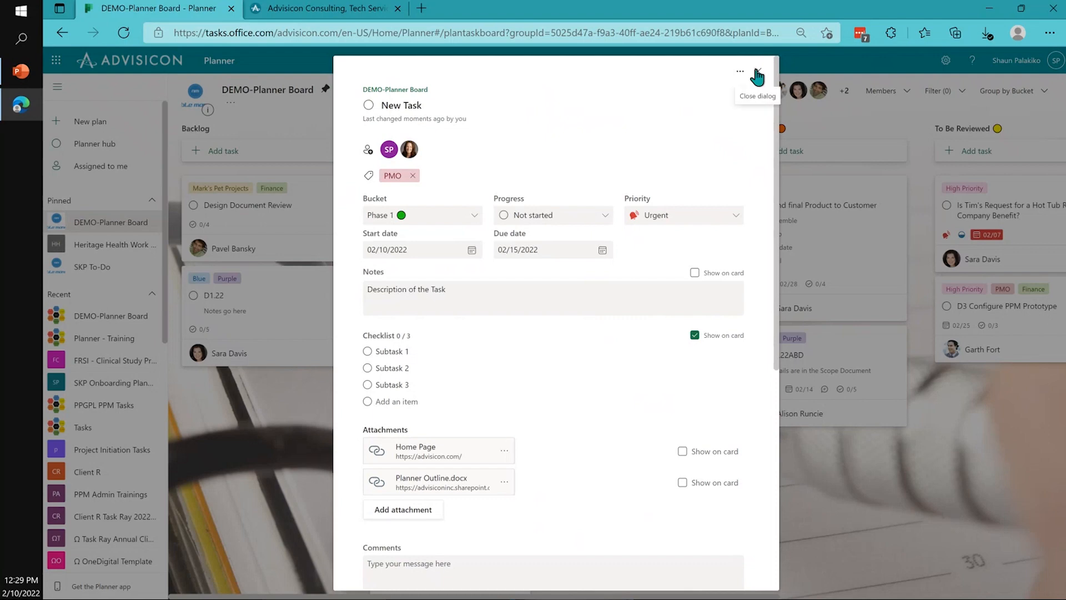
- Remove the signed-in user from New Task's assignees and close the task
click(391, 156)
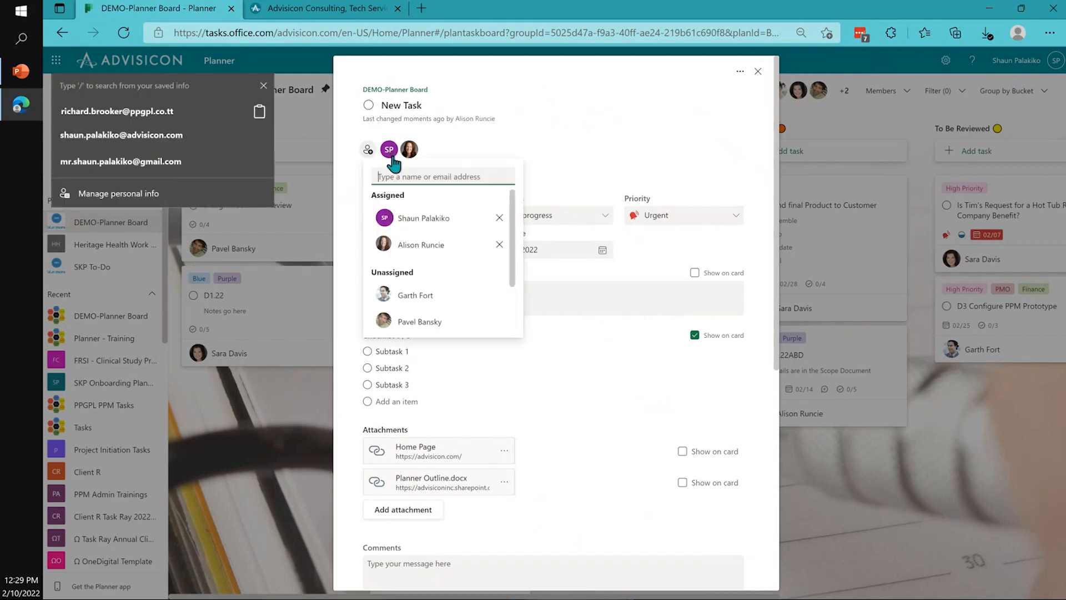
click(499, 218)
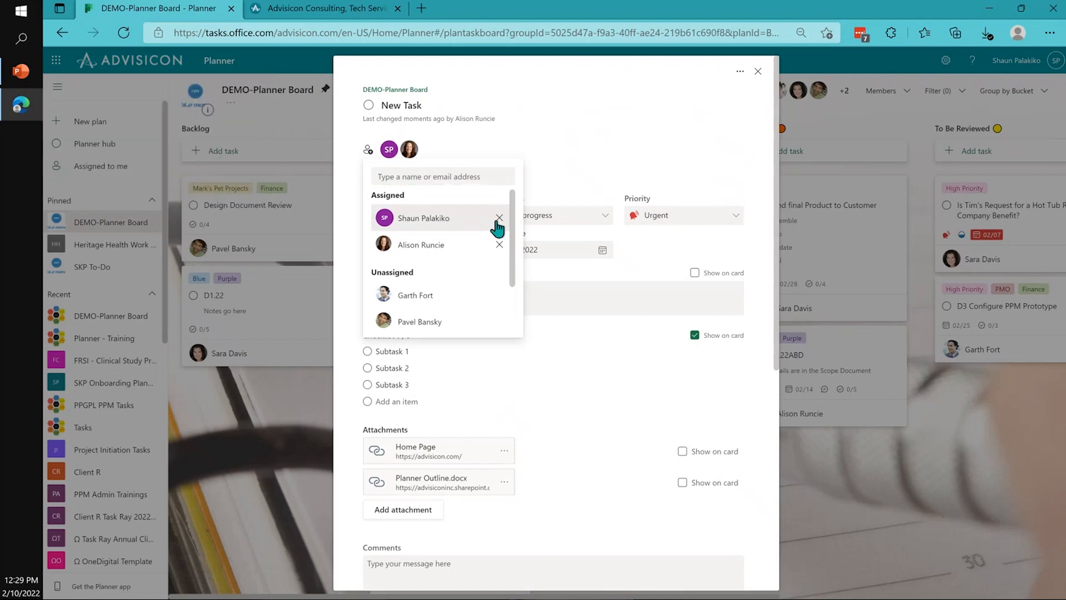
click(710, 140)
click(758, 72)
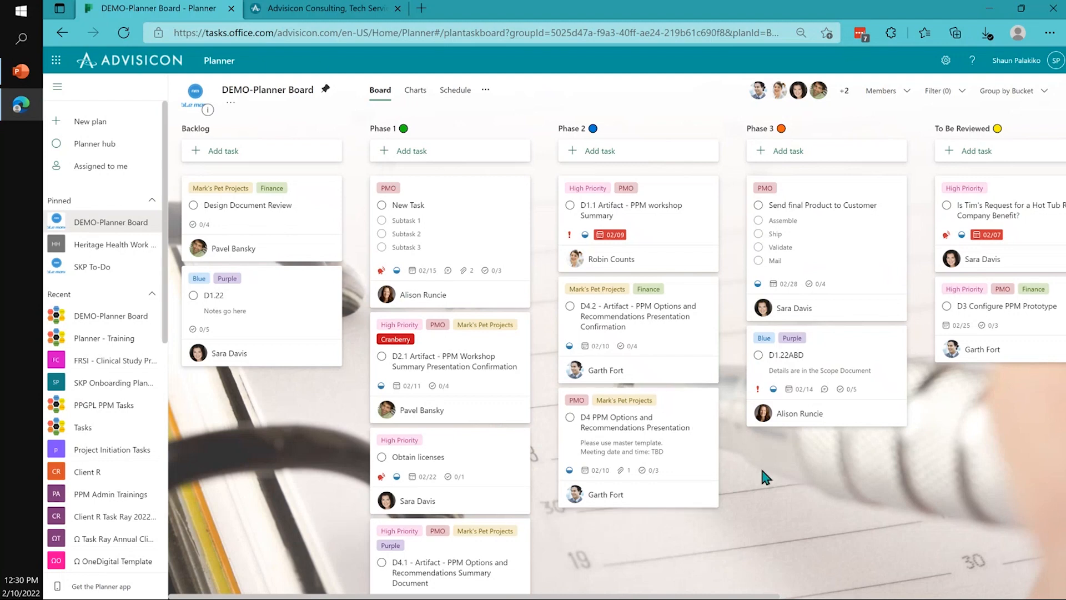
- Filter the board to tasks with the Finance label
click(951, 91)
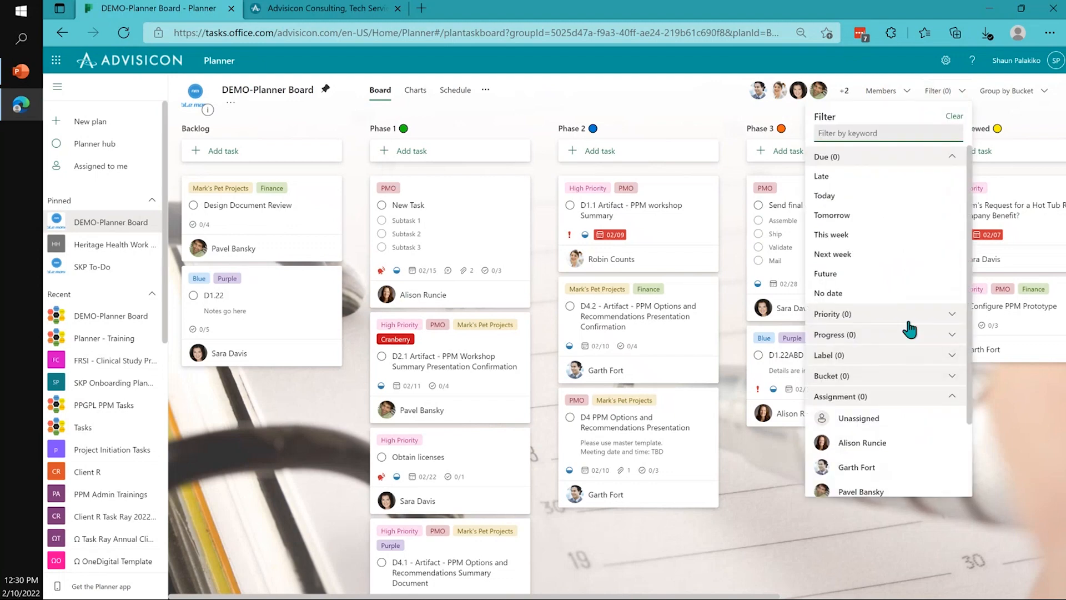
click(952, 360)
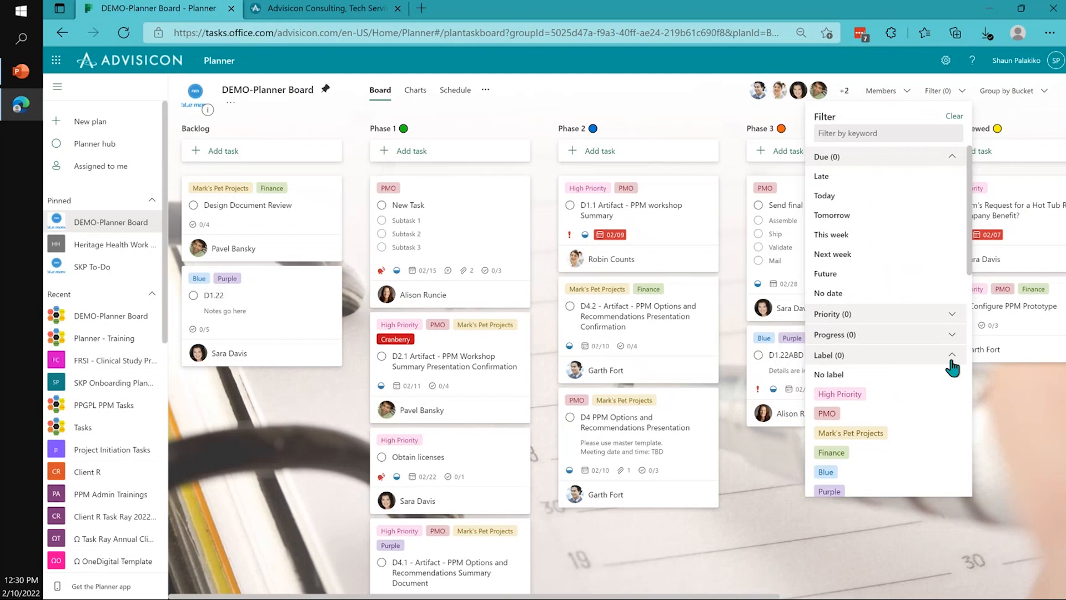
scroll(892, 379, down, 1)
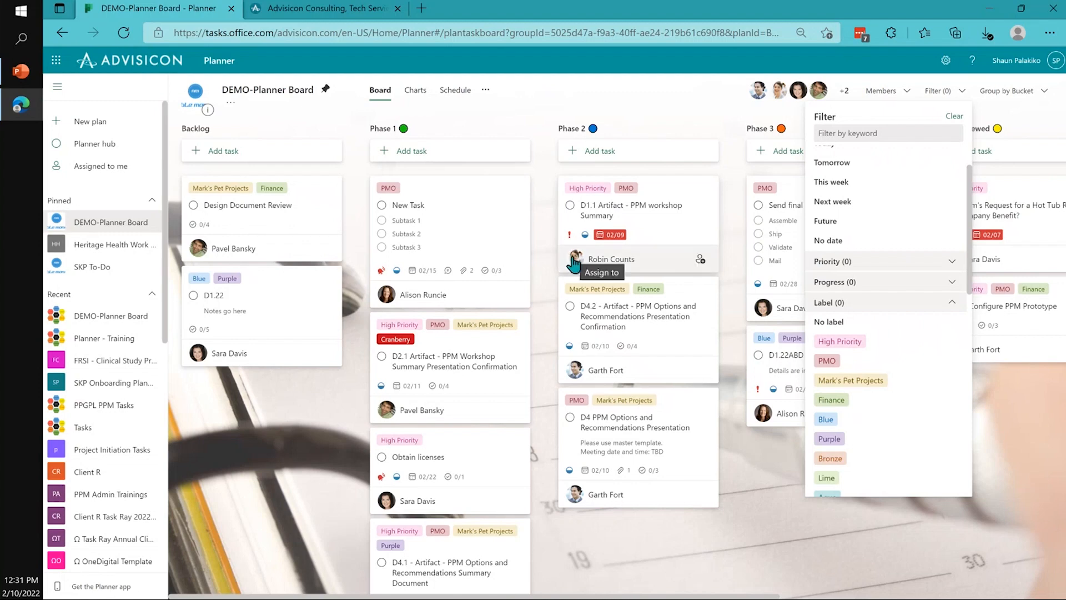
click(839, 406)
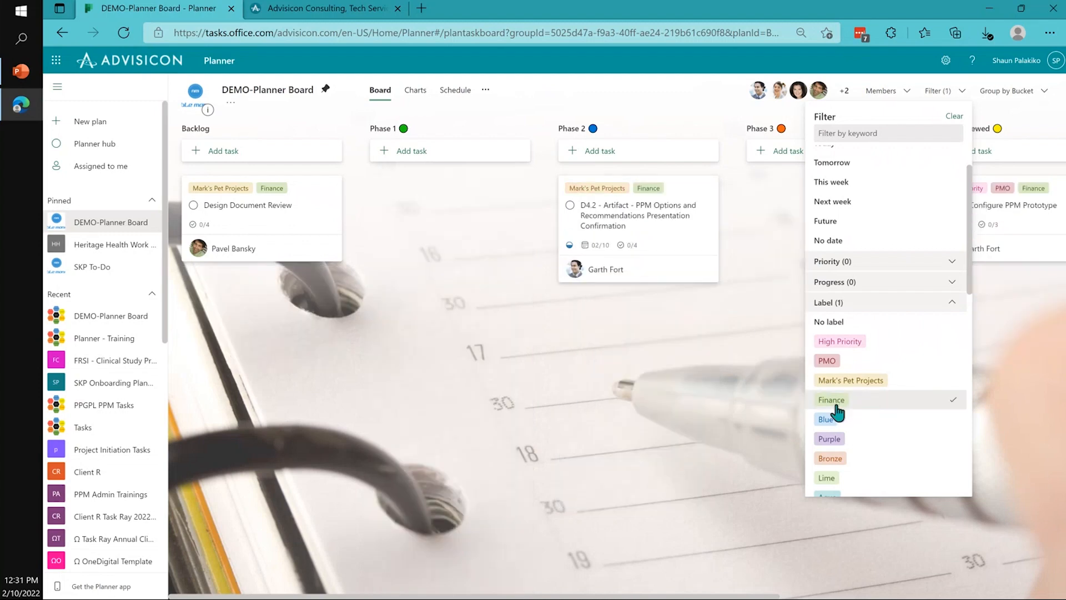
click(706, 371)
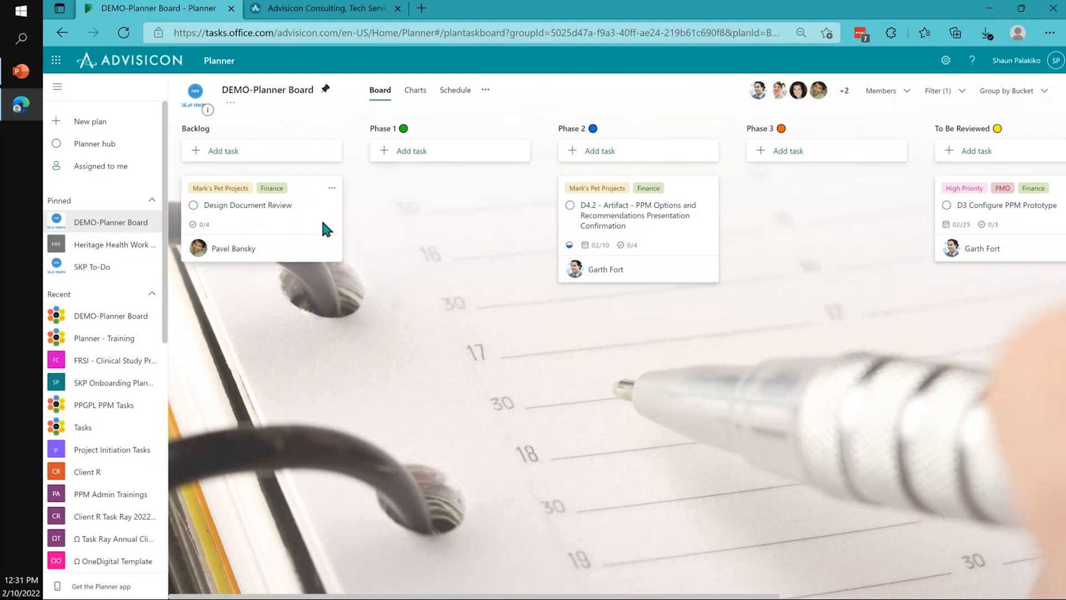
- Open Design Document Review in the Backlog, look through its checklist, comments and suggested attachments, and close it
click(326, 231)
scroll(374, 411, down, 5)
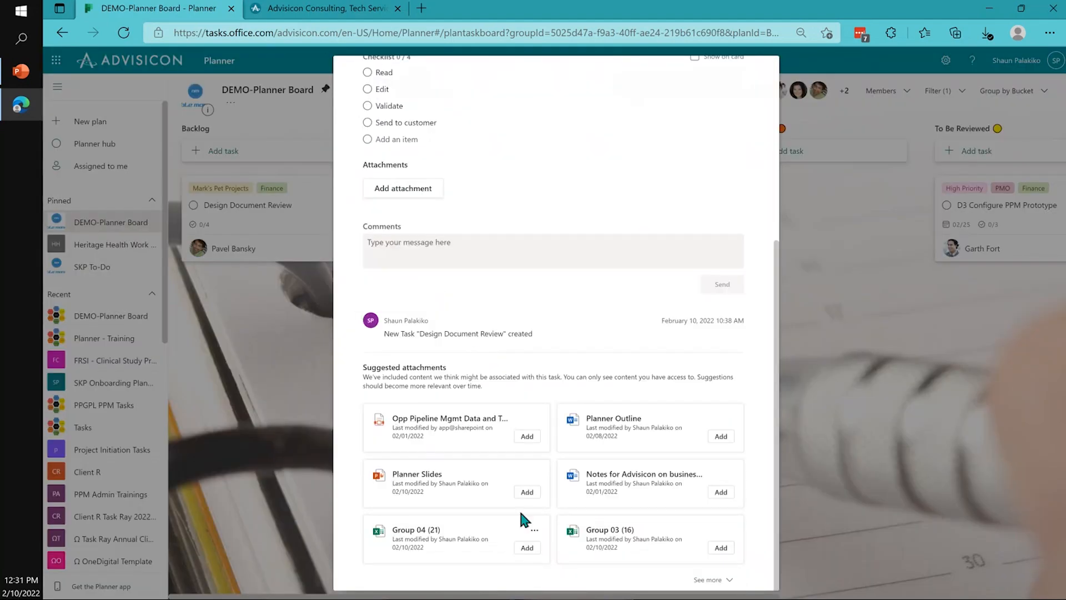
scroll(518, 509, up, 5)
click(758, 72)
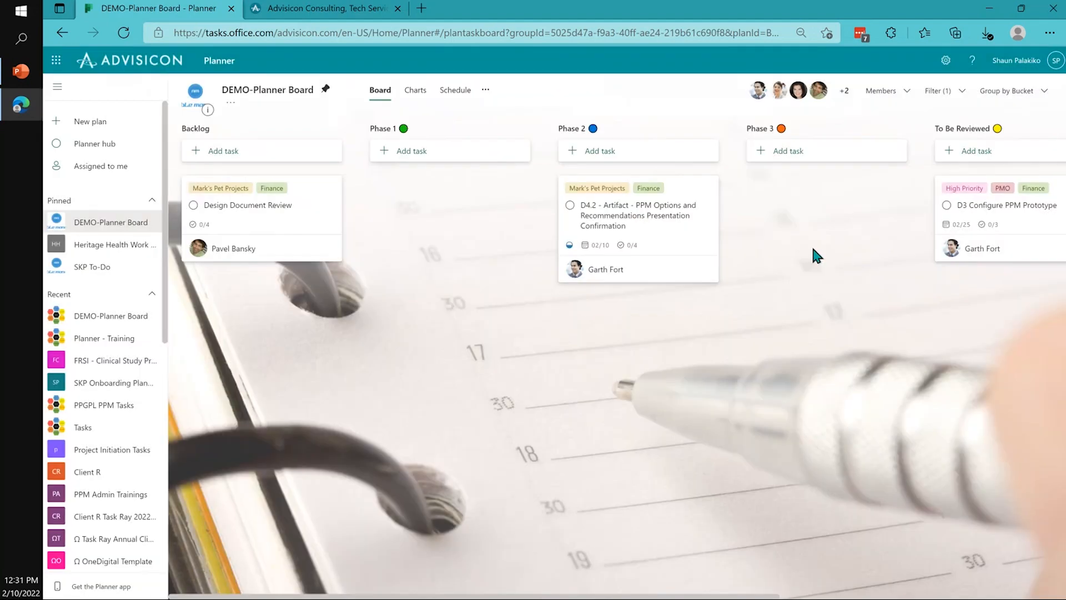
- Clear the Finance label filter from the board
click(951, 92)
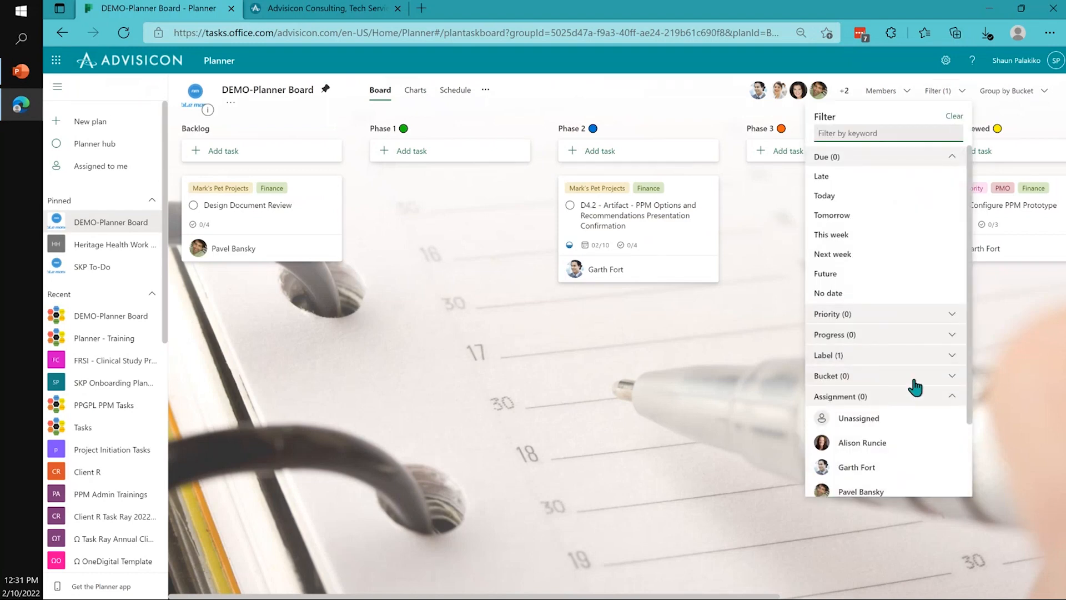
click(943, 358)
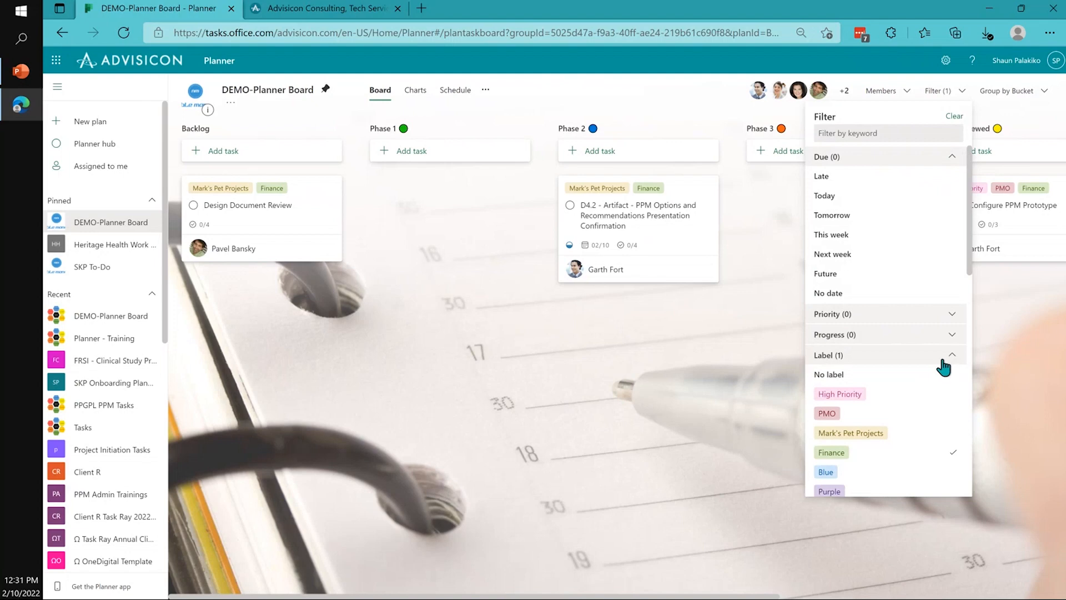
click(943, 360)
click(949, 360)
click(945, 361)
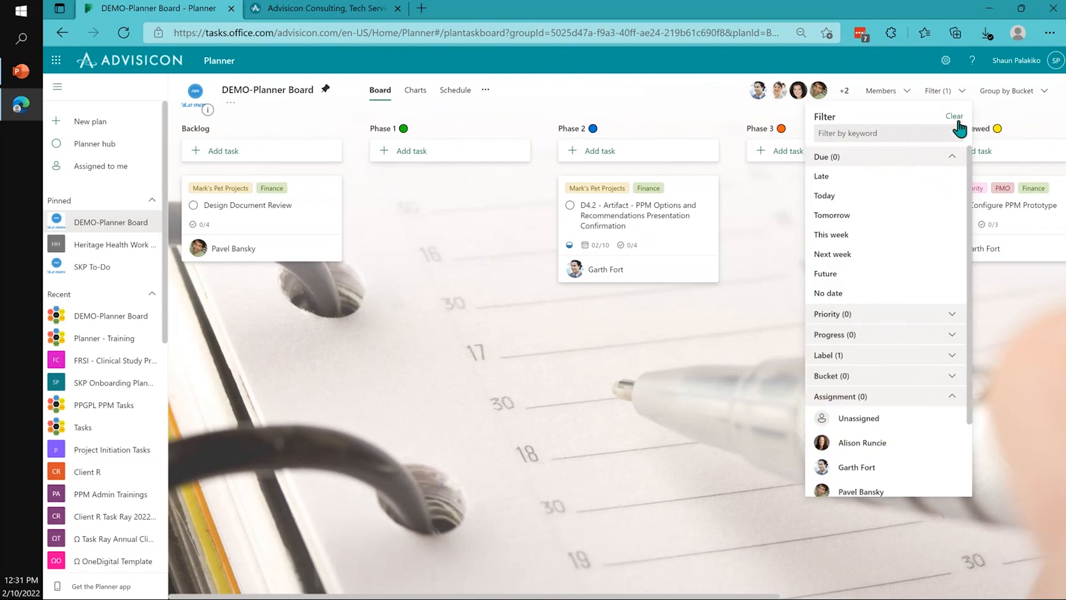
click(959, 129)
- Filter the board to the Phase 3 bucket and open the Send final Product to Customer task
click(947, 378)
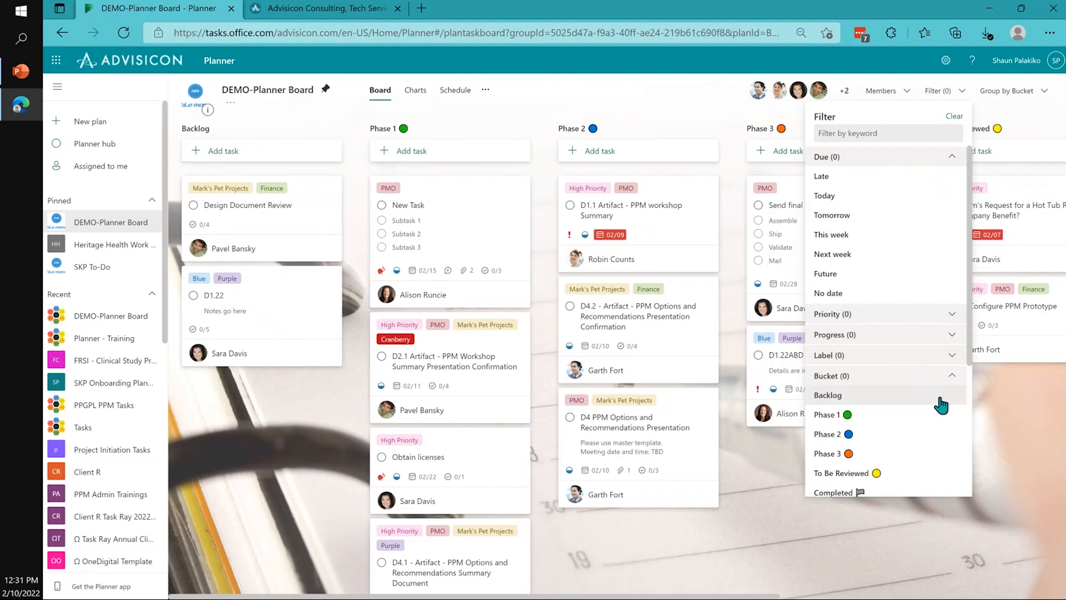
click(883, 456)
click(656, 453)
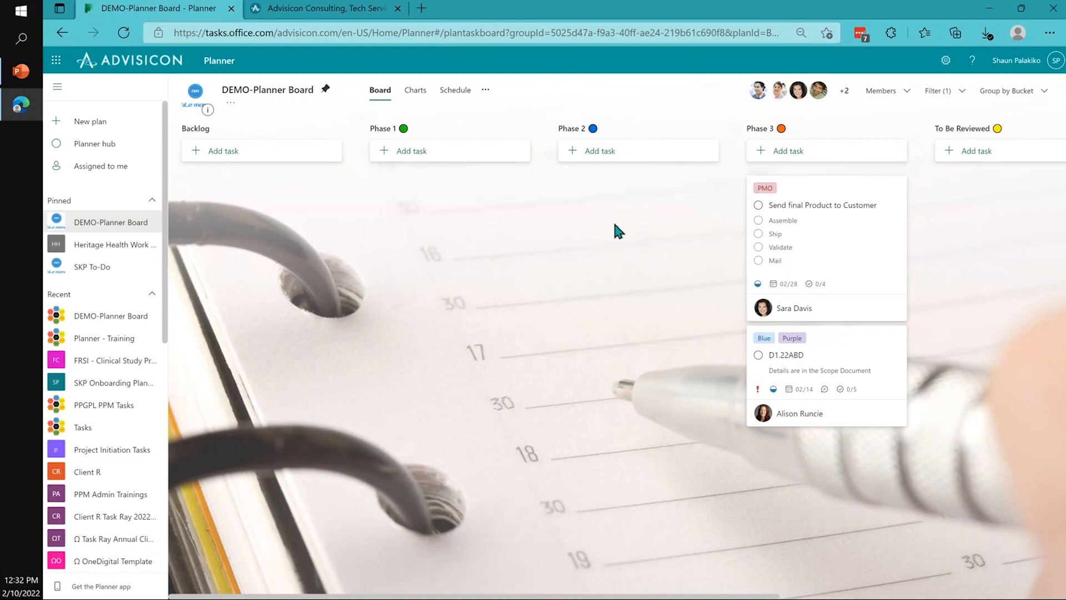
click(840, 221)
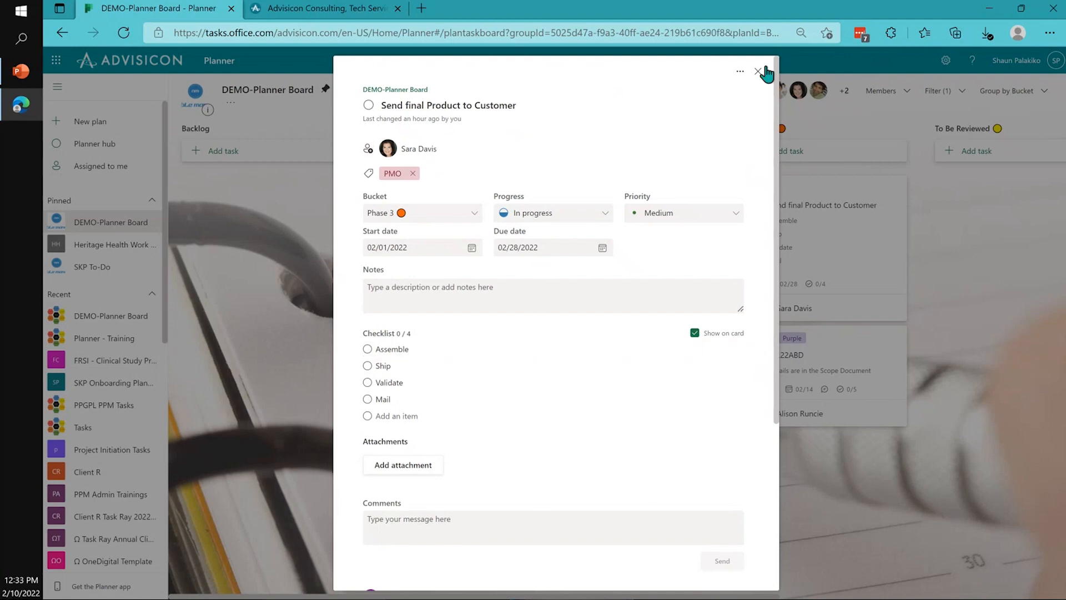
- Close the Send final Product to Customer task and clear the Phase 3 bucket filter from the board
click(759, 72)
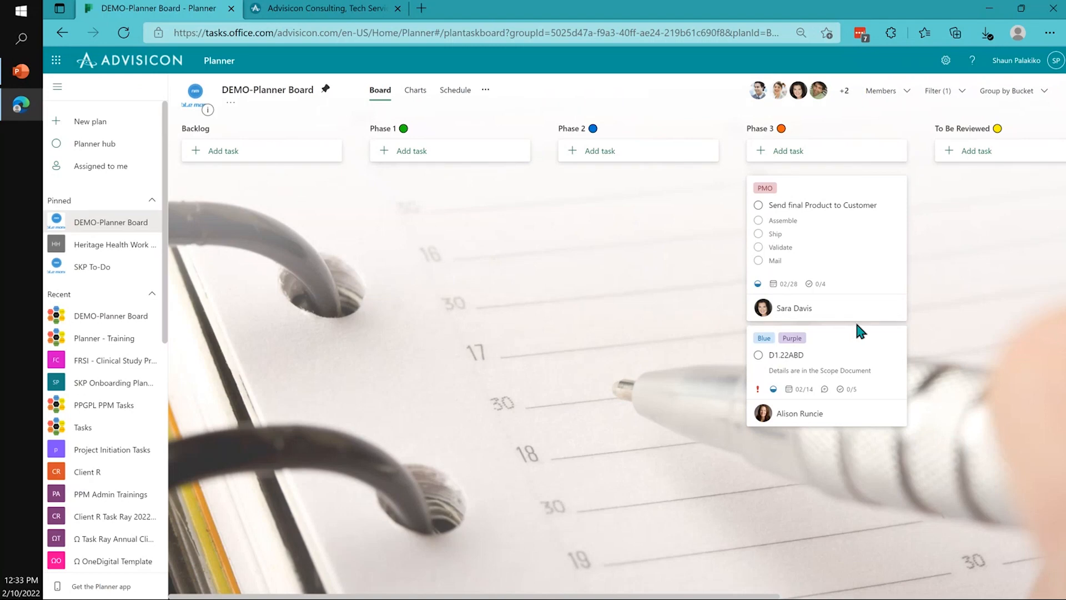
click(938, 91)
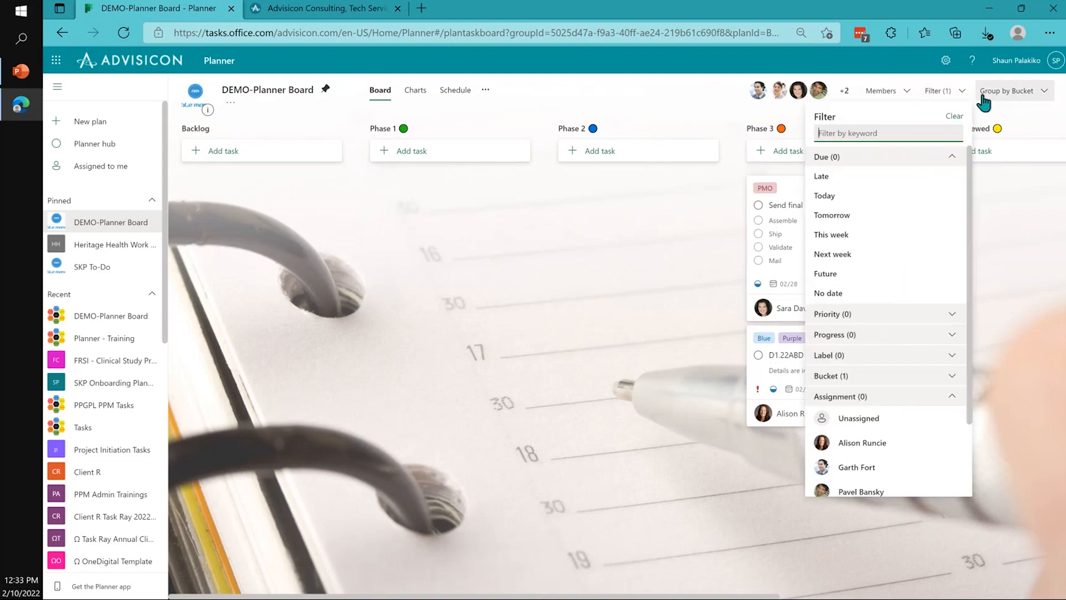
click(953, 117)
click(780, 506)
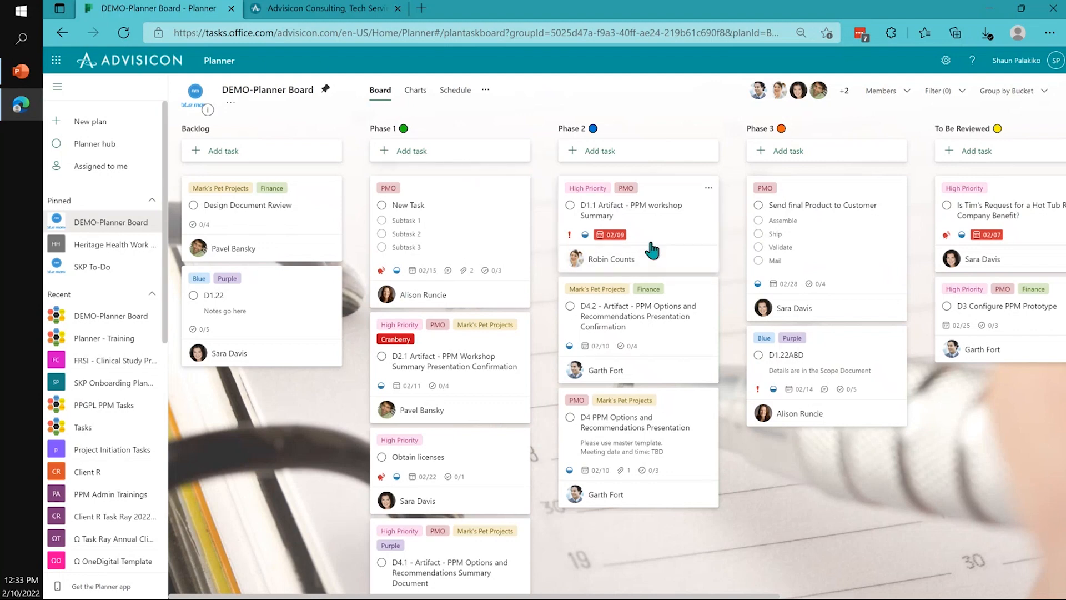
- Open the D1.1 Artifact - PPM workshop Summary task in Phase 2 and browse its available labels down to Cranberry
click(673, 240)
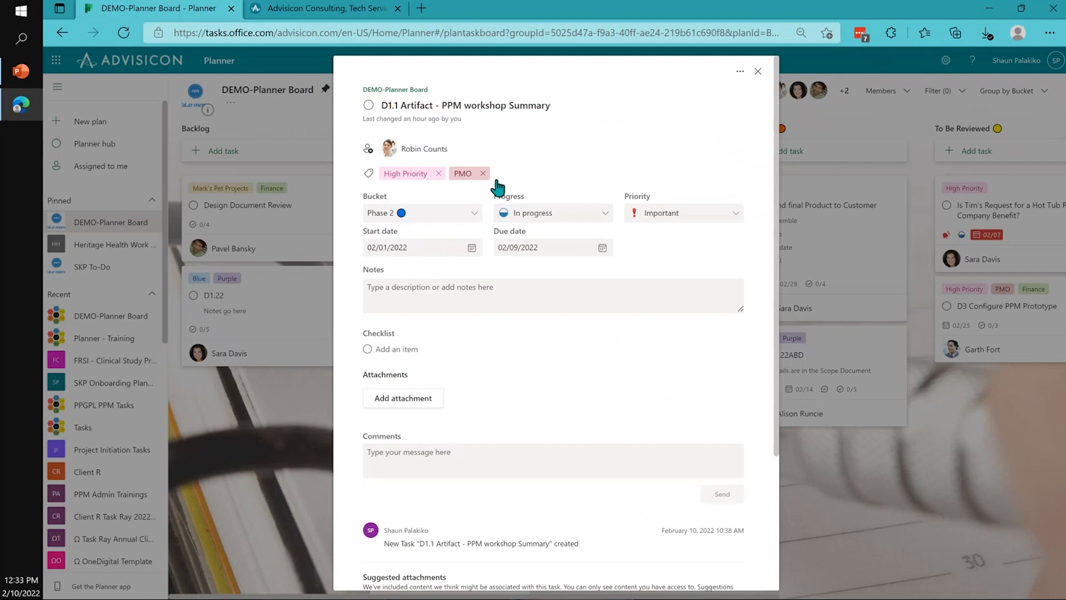
click(511, 173)
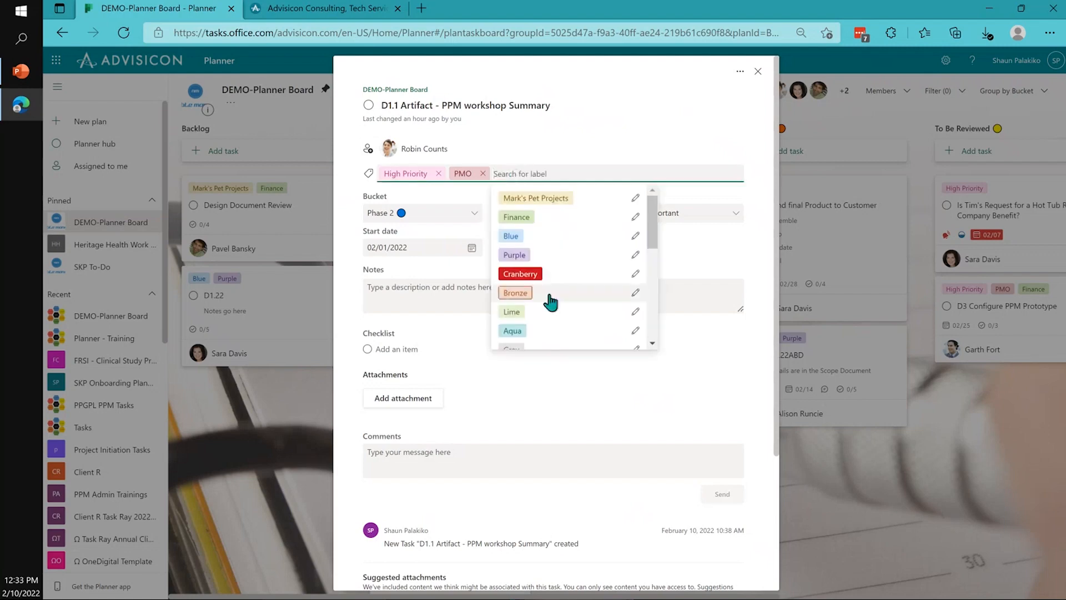
scroll(552, 298, down, 3)
scroll(604, 347, down, 1)
scroll(546, 160, down, 2)
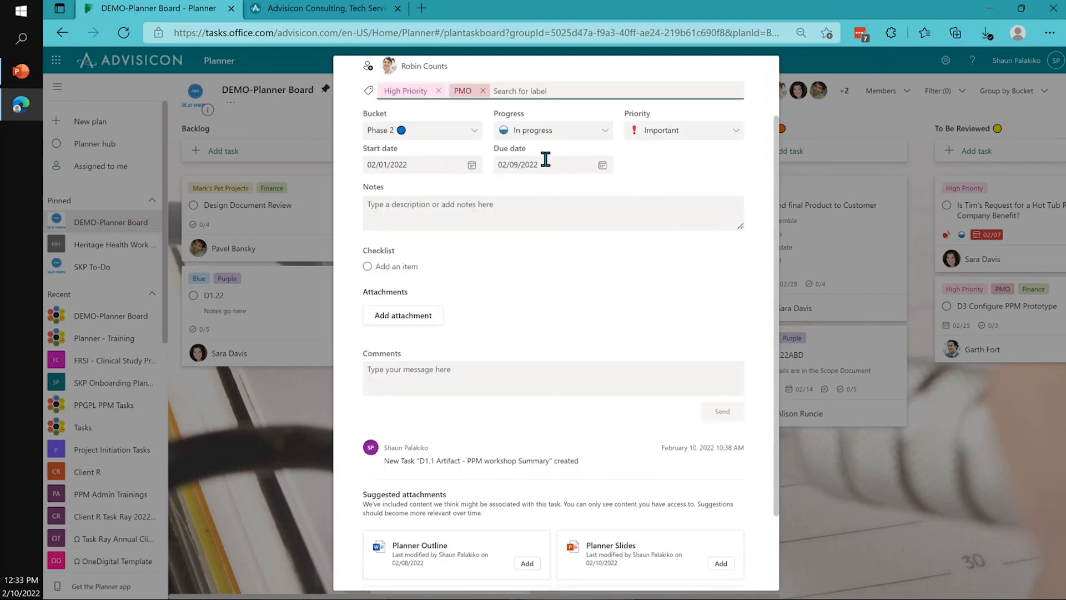
scroll(546, 159, up, 2)
click(516, 172)
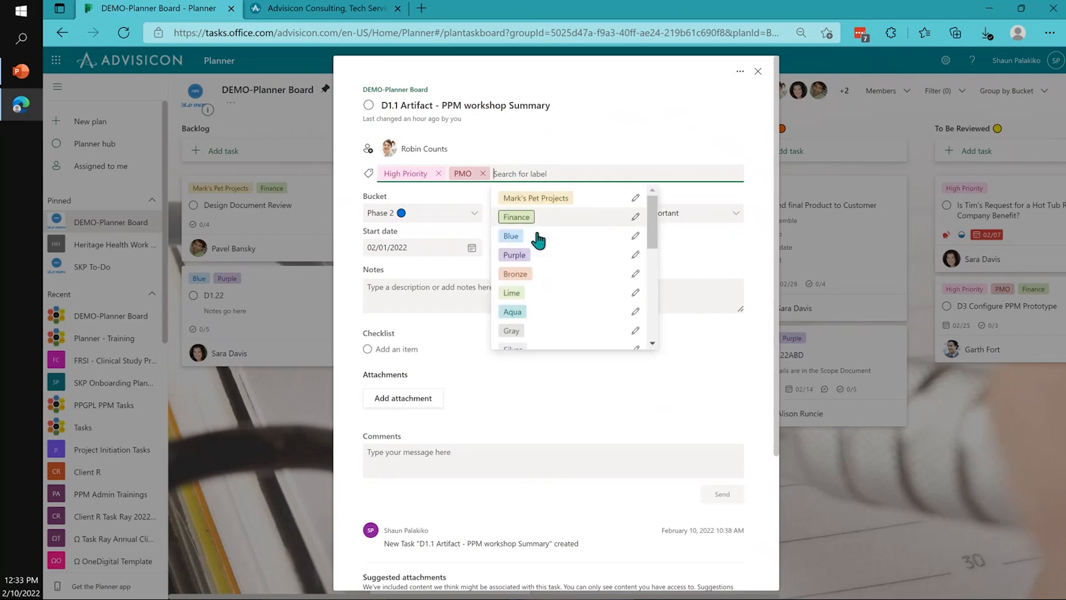
scroll(552, 264, down, 2)
scroll(552, 264, down, 1)
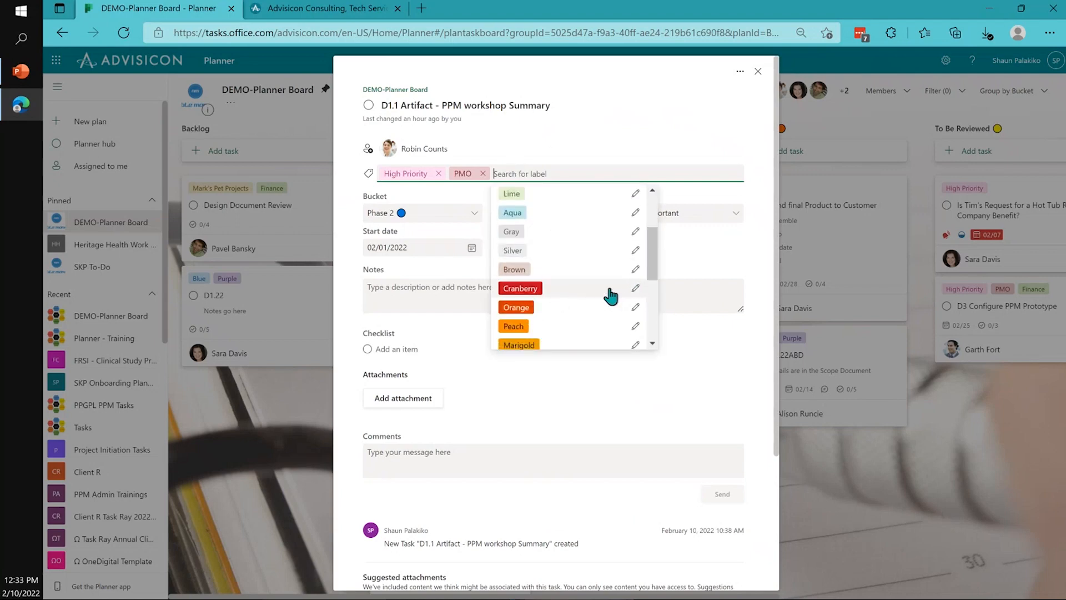
- Rename the Cranberry label to SOS!, add it to the D1.1 Artifact task, and close the task
click(635, 288)
drag(691, 307, 656, 307)
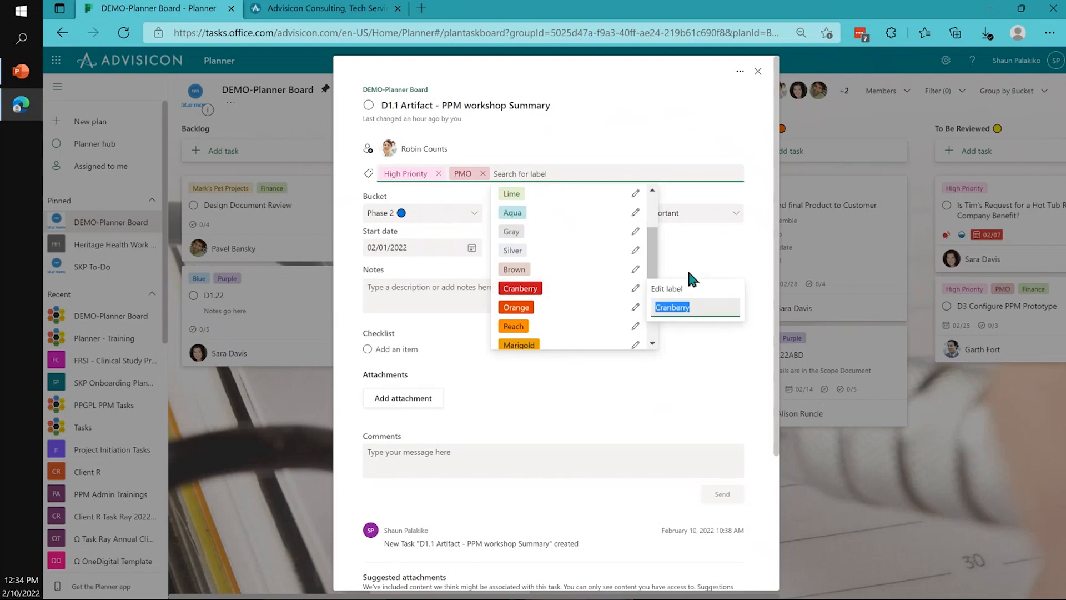
key(BackSpace)
text(SOS!)
key(Return)
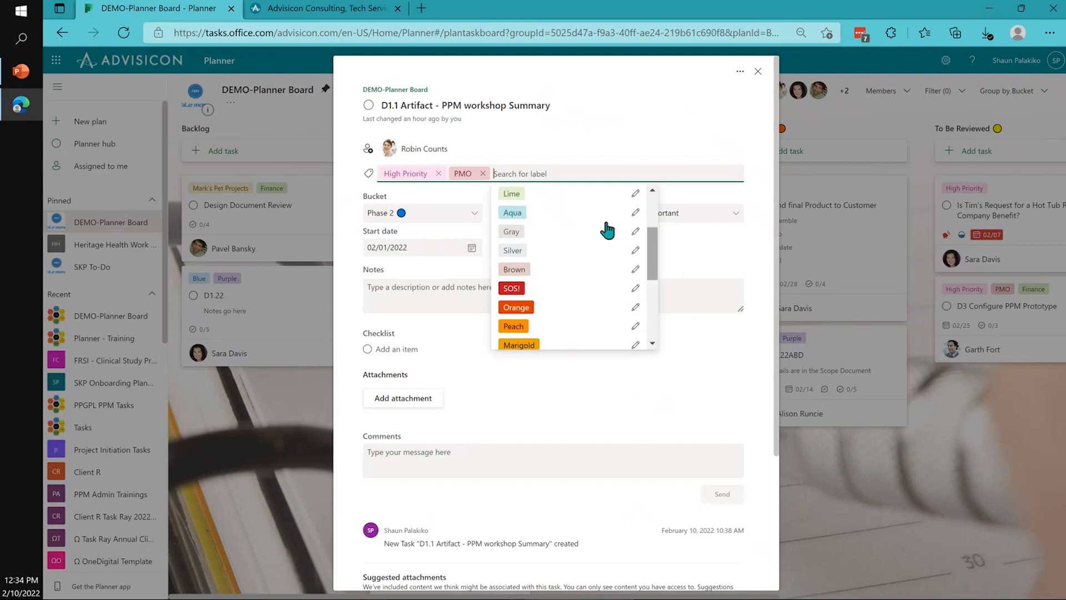
click(512, 288)
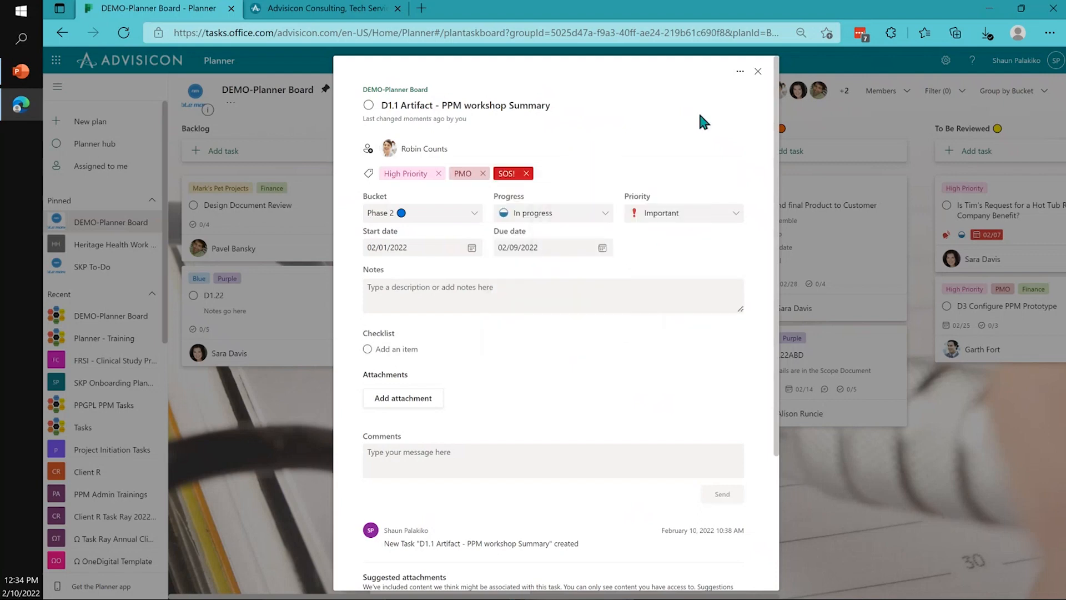
click(758, 72)
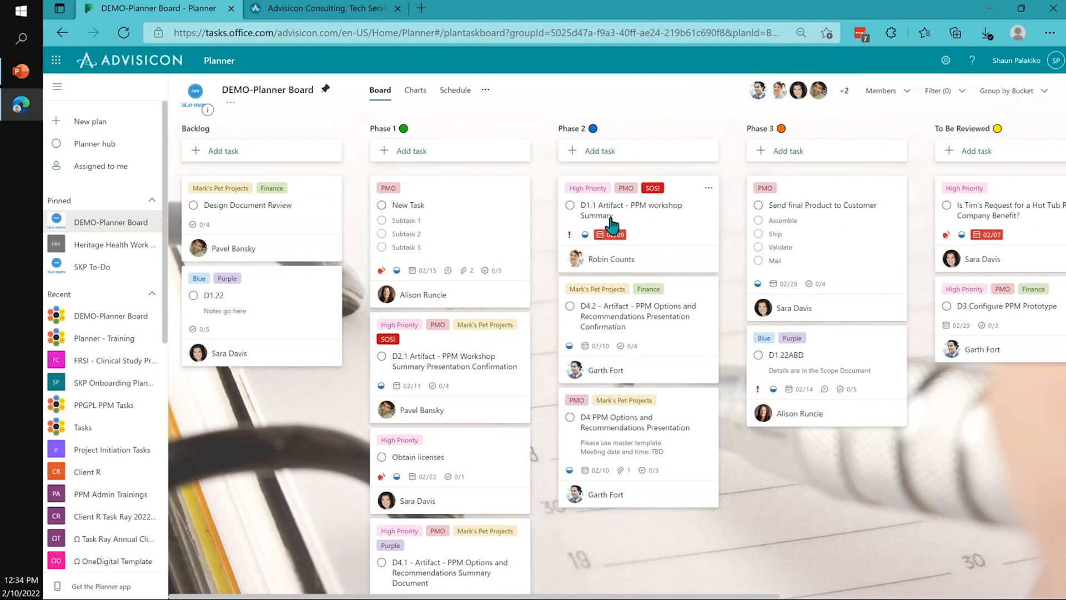
- Filter the board to tasks with Urgent priority
click(939, 90)
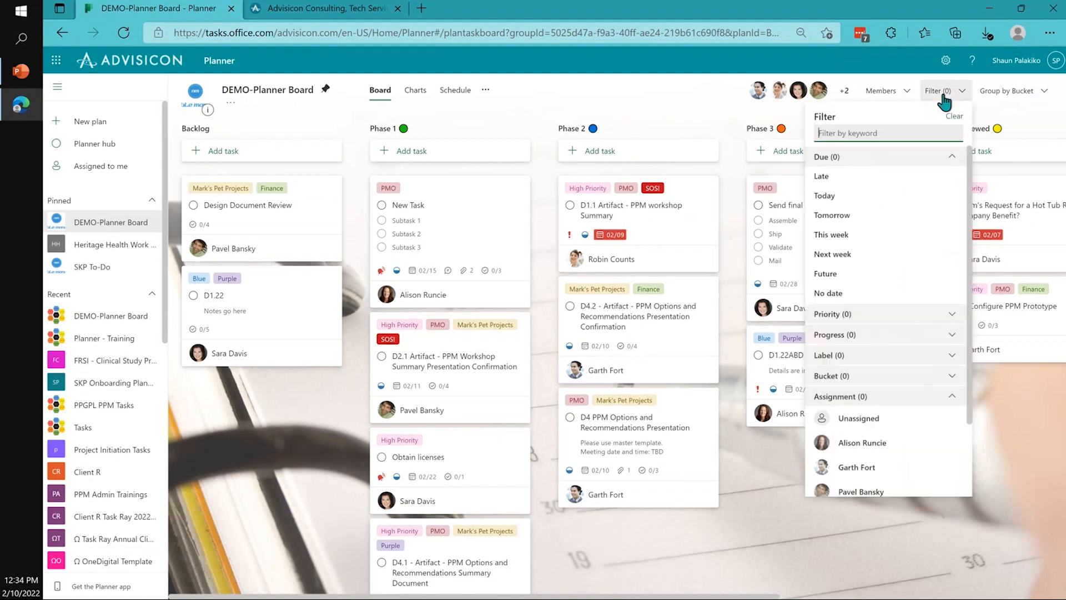
click(919, 335)
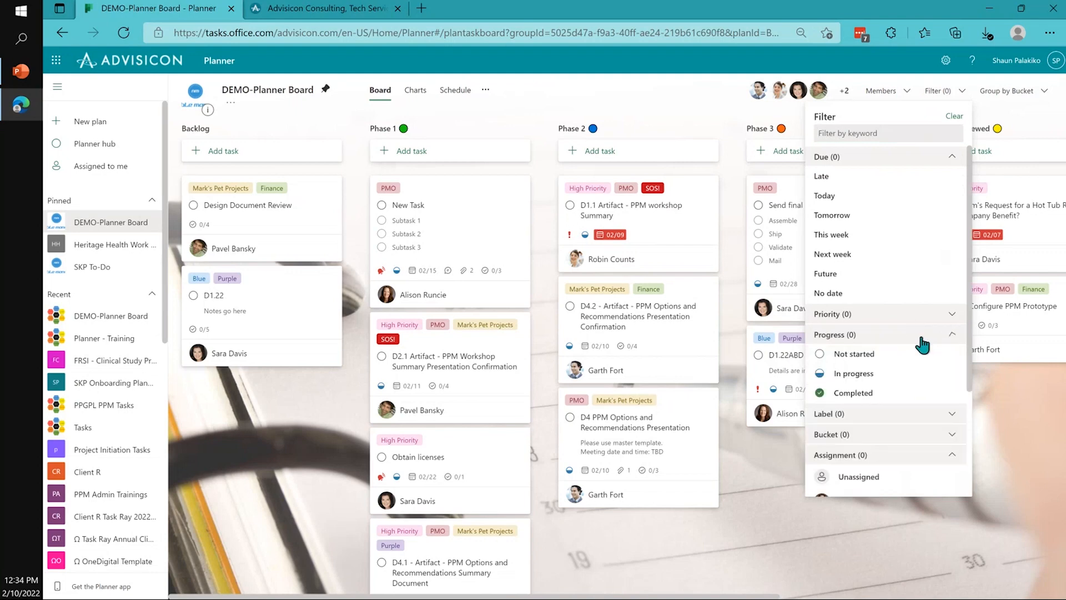
click(924, 335)
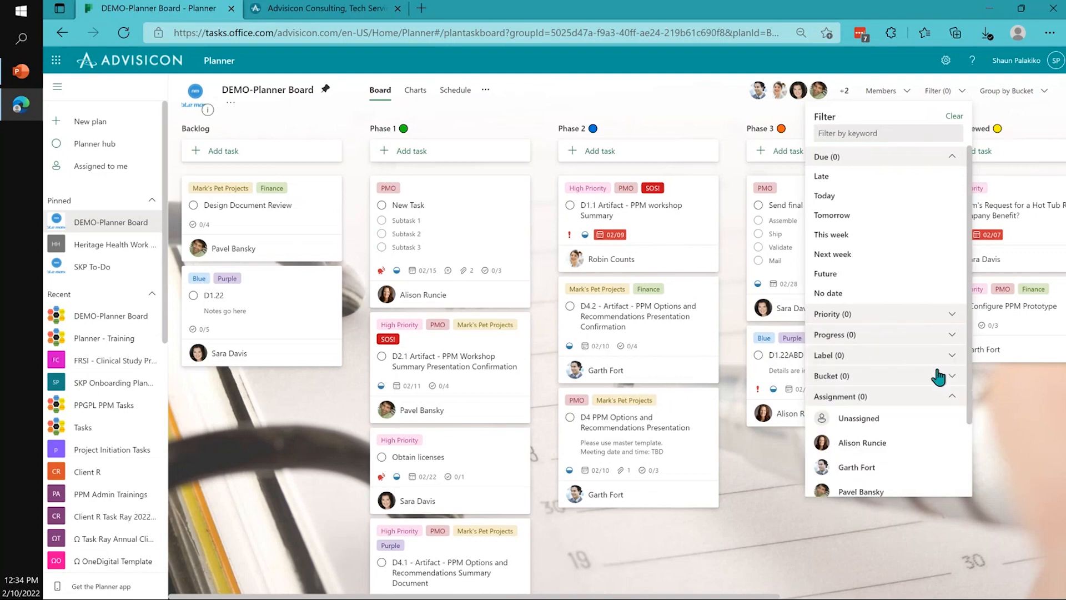
click(915, 319)
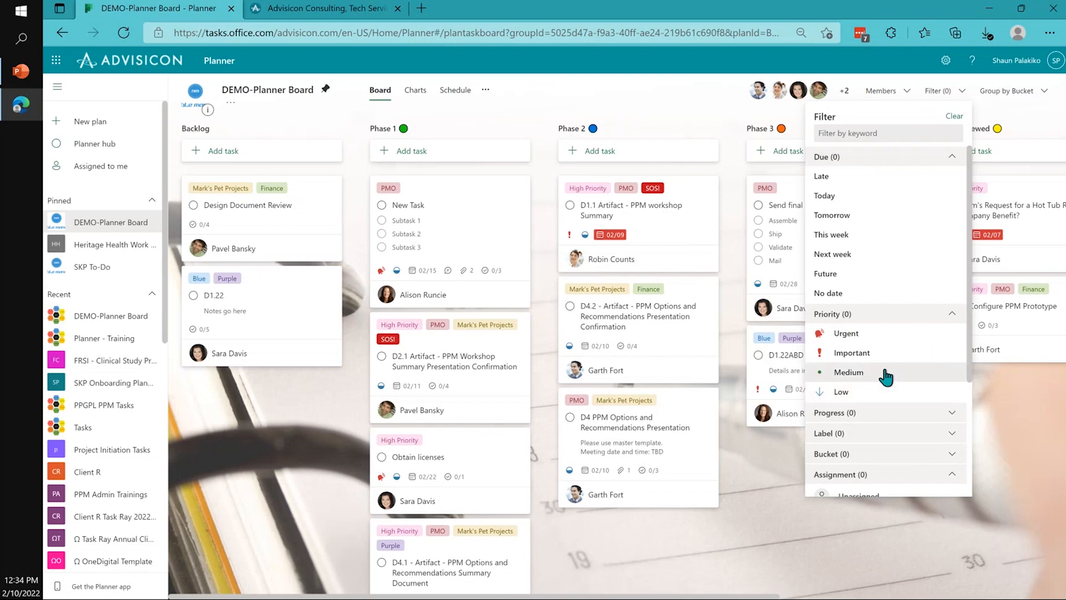
click(892, 334)
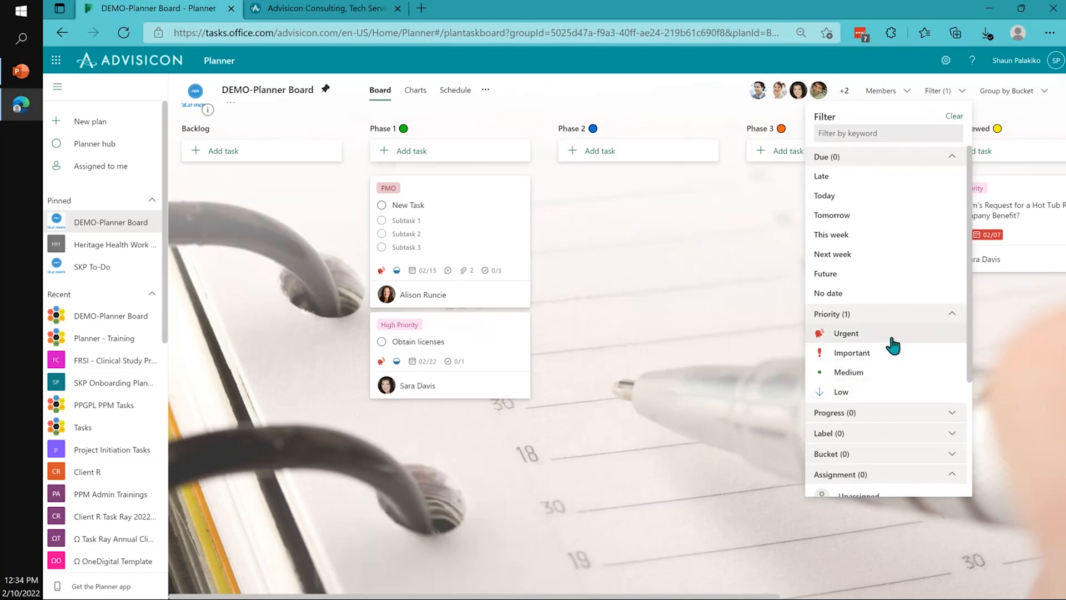
click(736, 420)
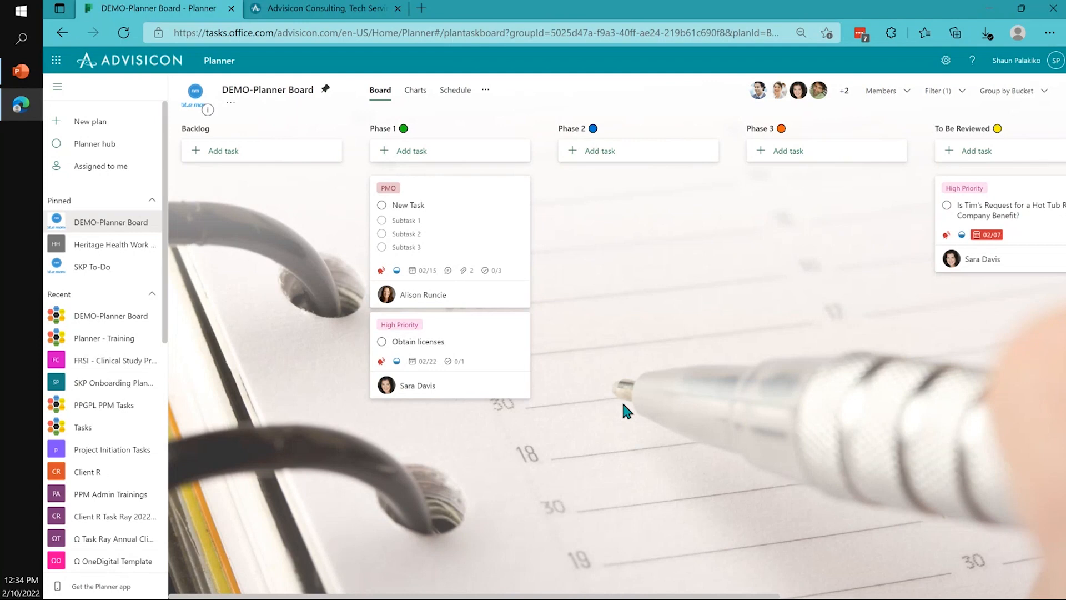
- Clear the Urgent priority filter so all tasks are shown on the board
click(938, 91)
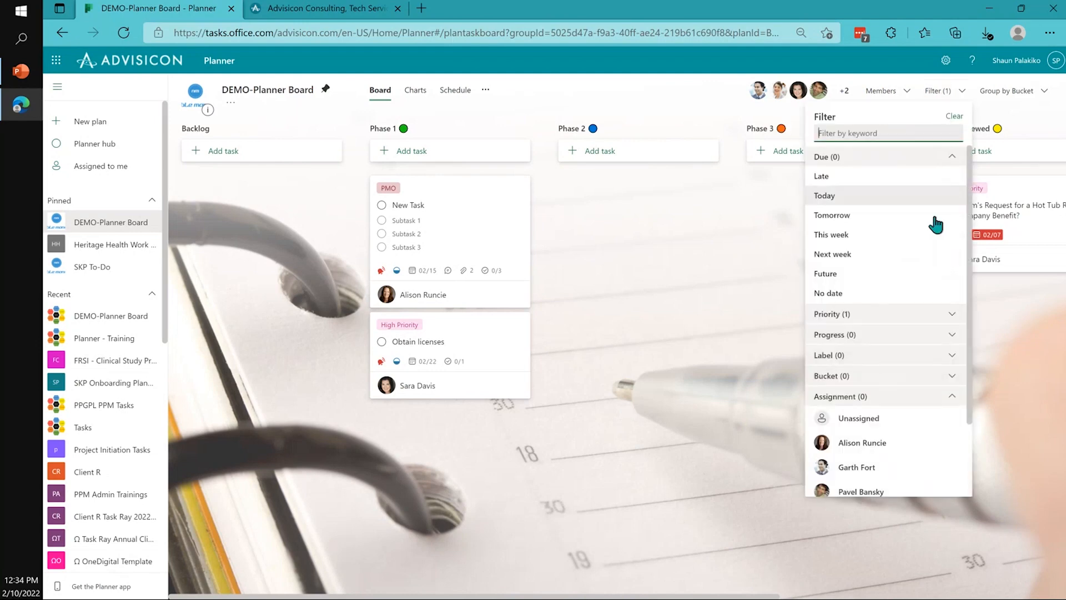
click(926, 316)
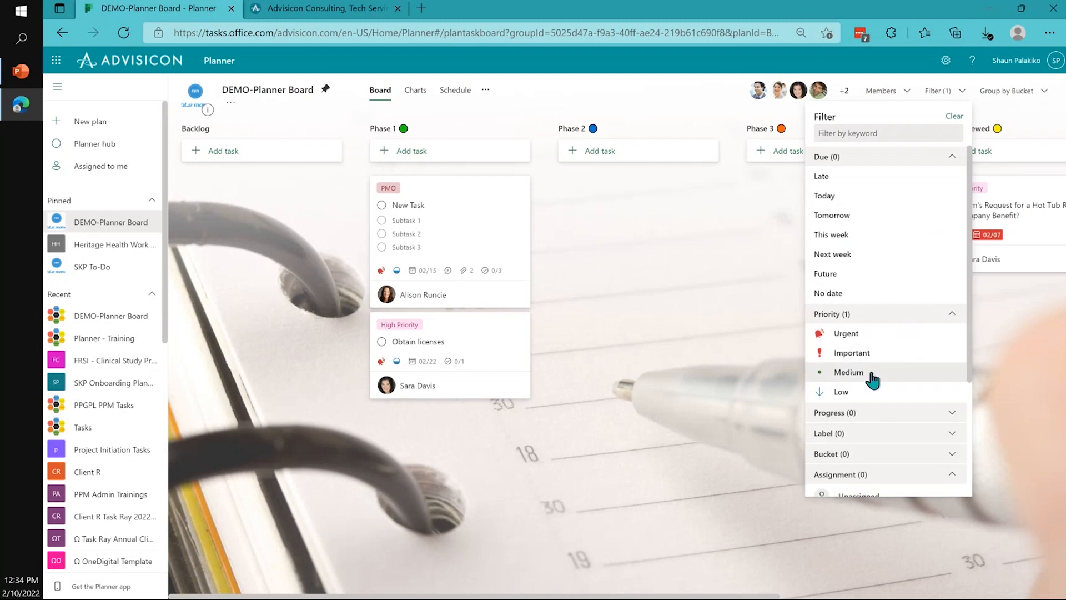
click(955, 116)
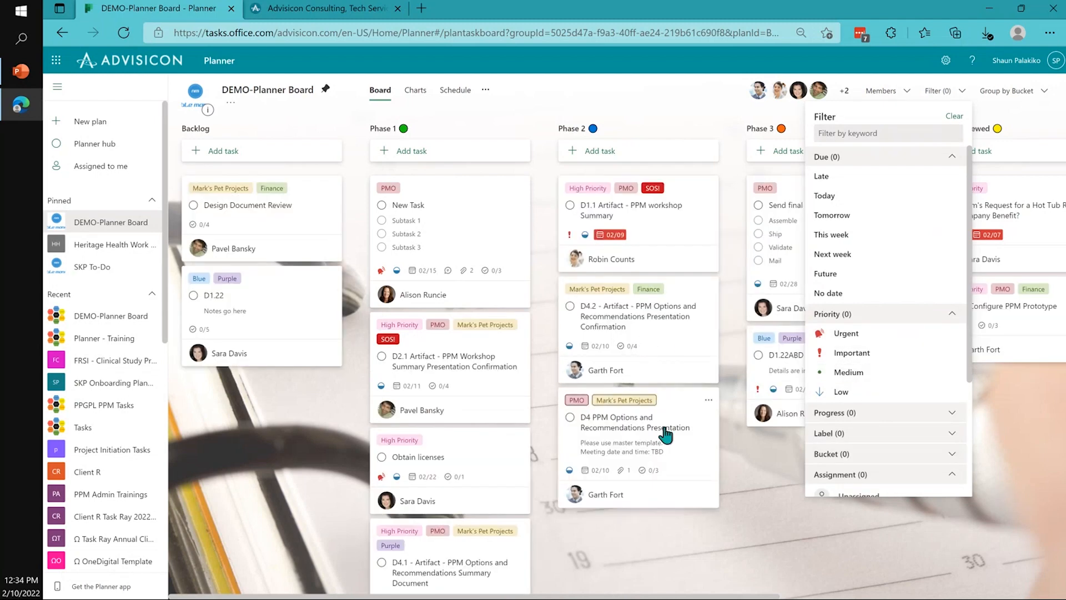
click(737, 489)
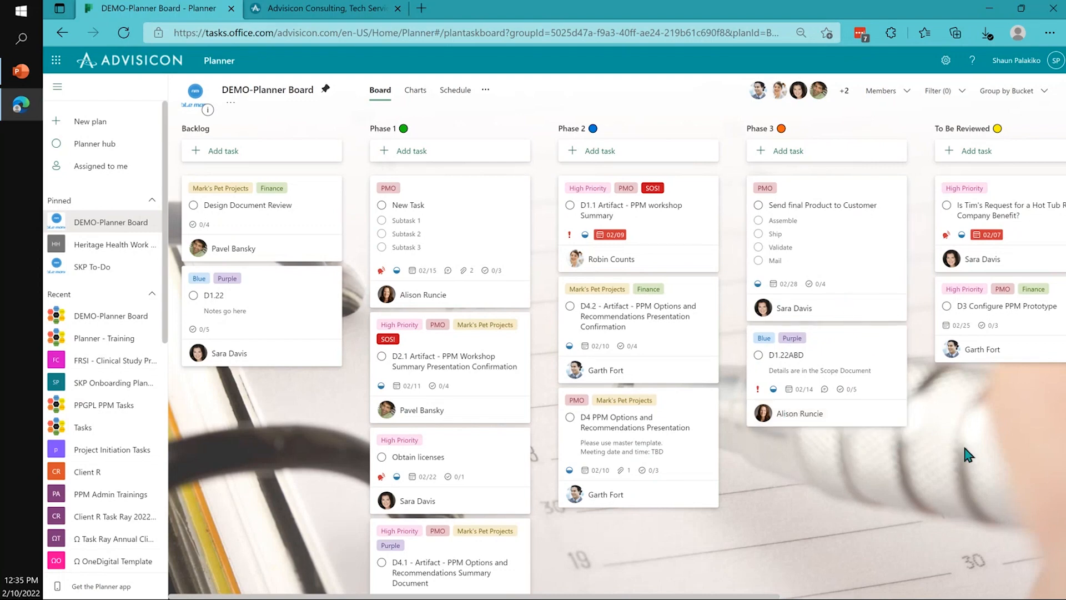
- Open the hot tub request task in To Be Reviewed, mark it complete, and close it
drag(649, 596, 801, 594)
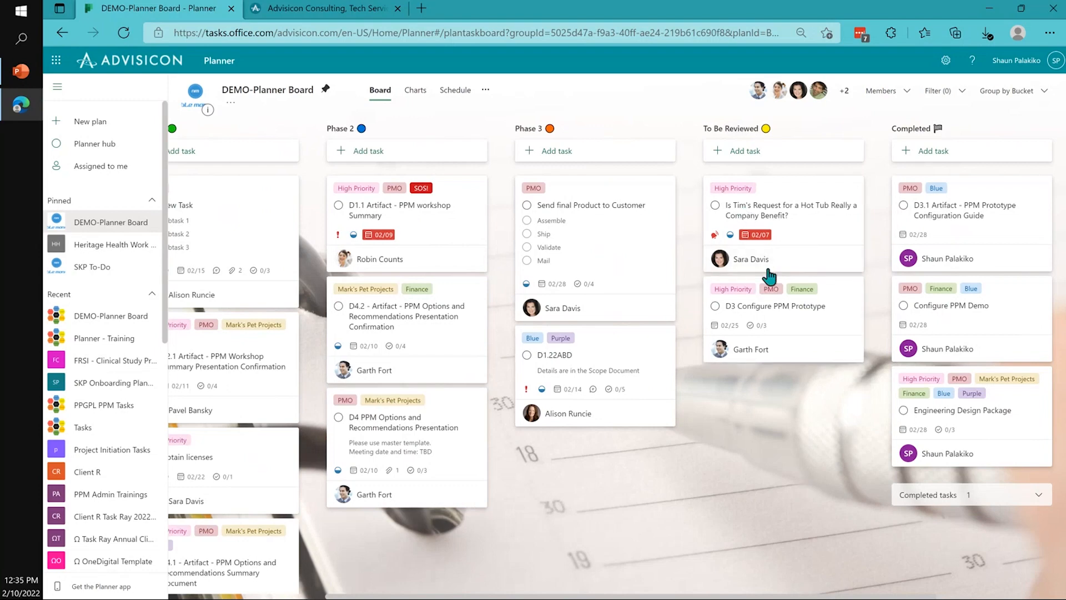
click(814, 219)
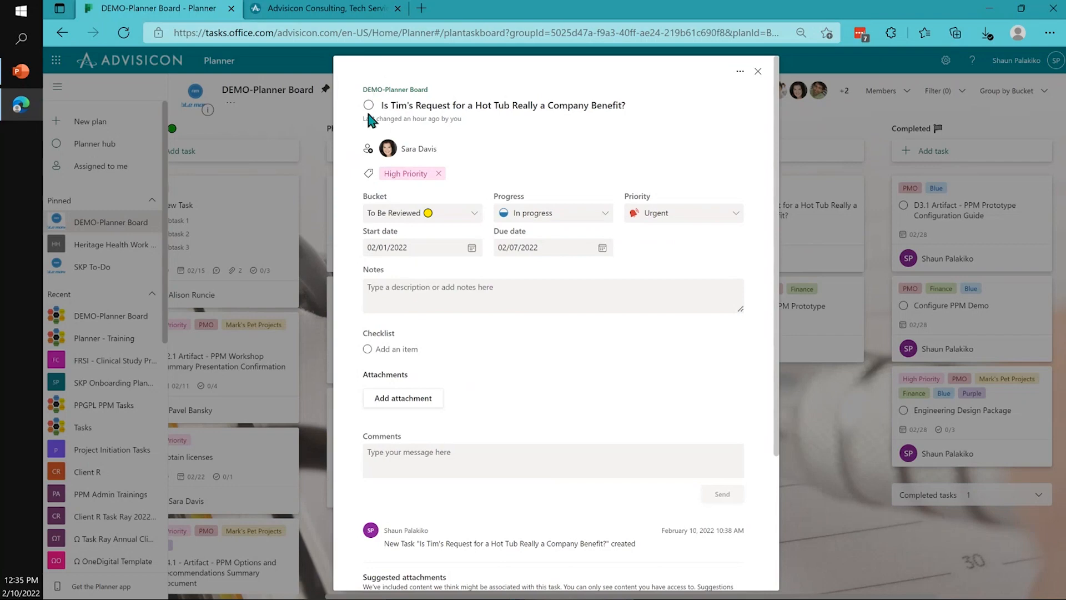
click(368, 106)
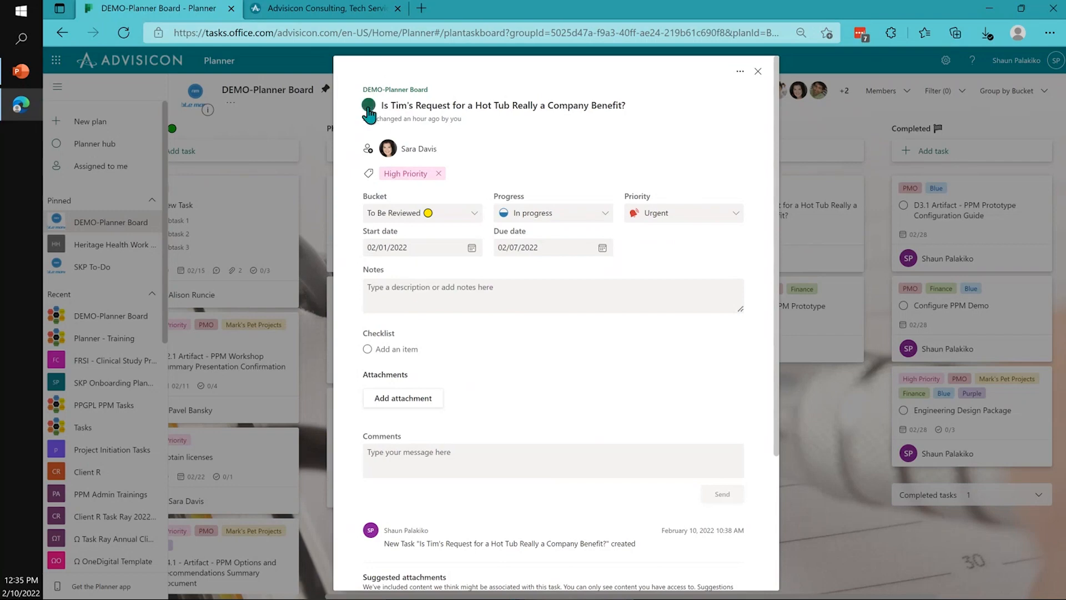
click(759, 73)
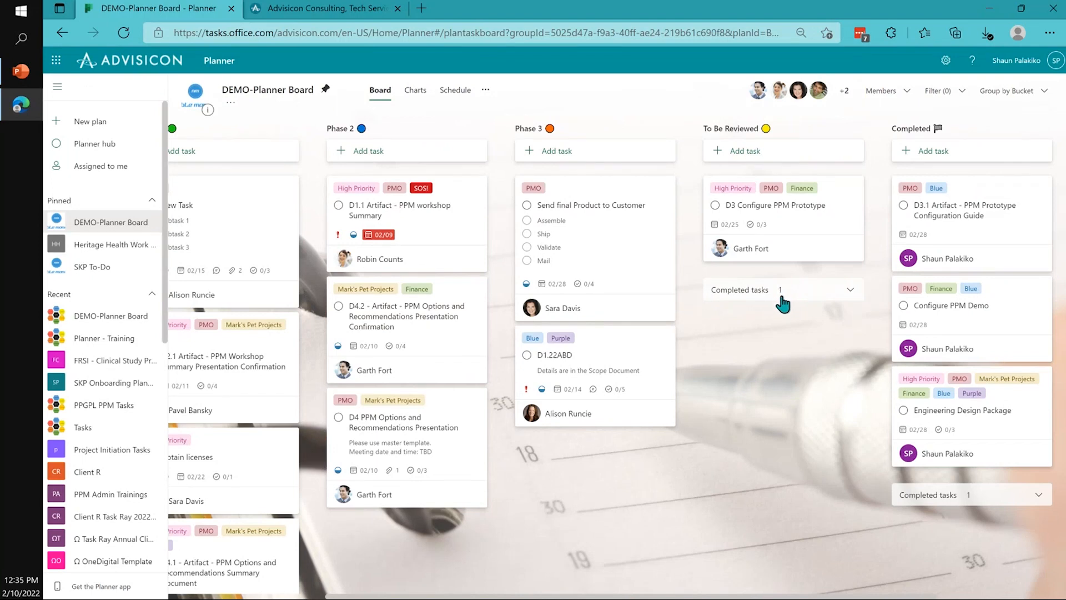
- Move the hot tub request task from To Be Reviewed's completed tasks into the Completed bucket and mark it complete there
click(825, 295)
drag(800, 336, 958, 389)
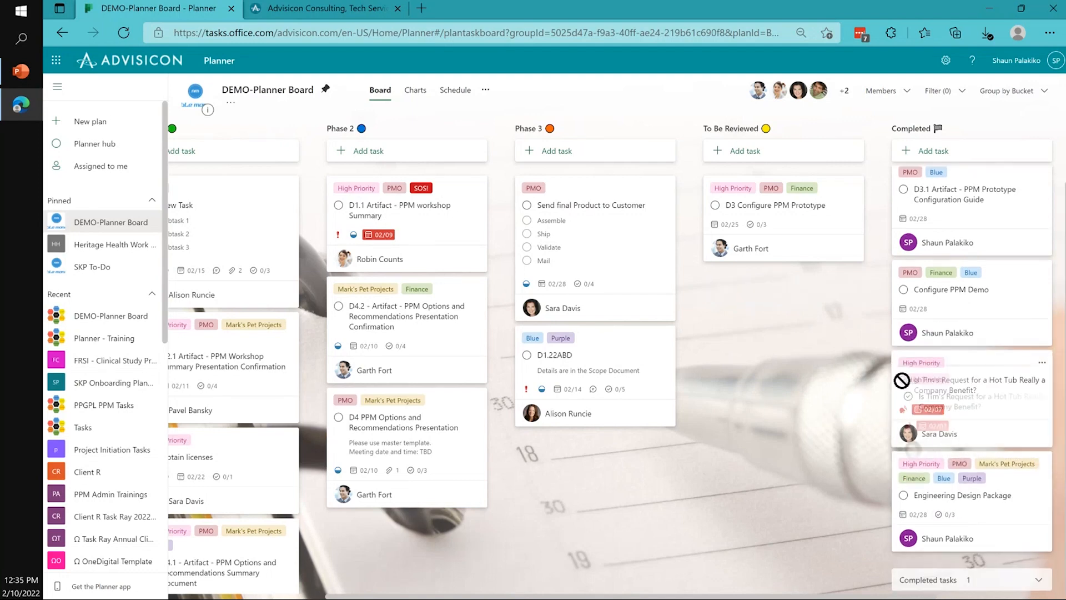
scroll(947, 442, down, 1)
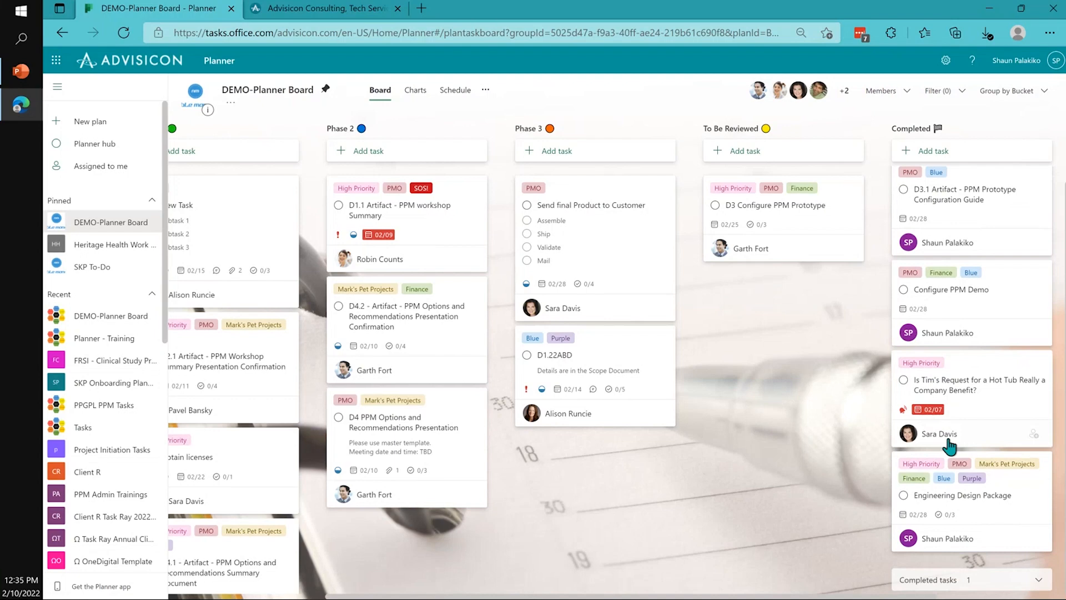
scroll(999, 533, down, 2)
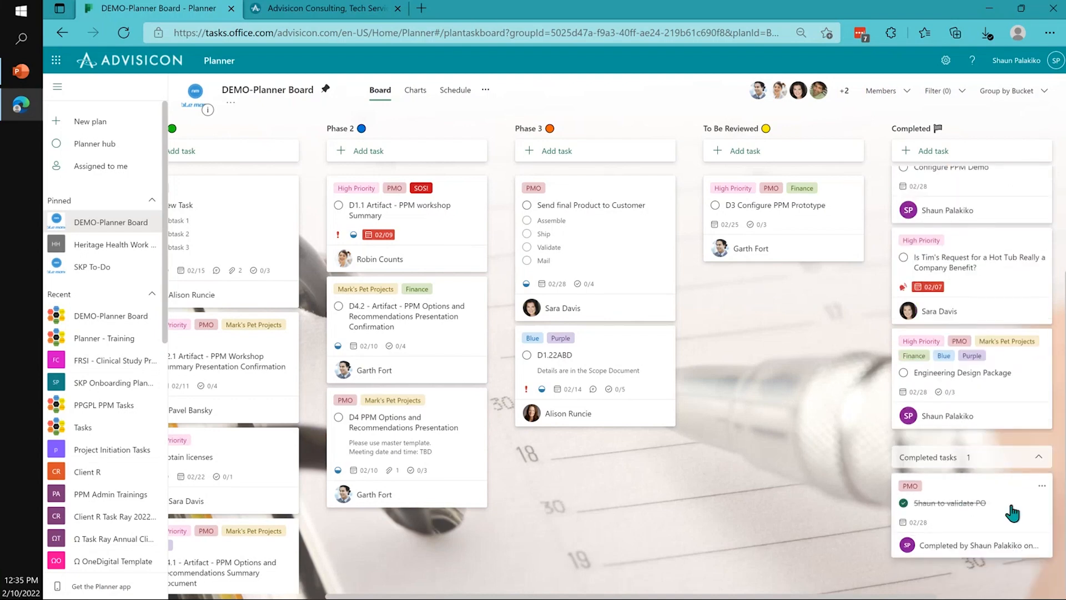
scroll(974, 480, up, 3)
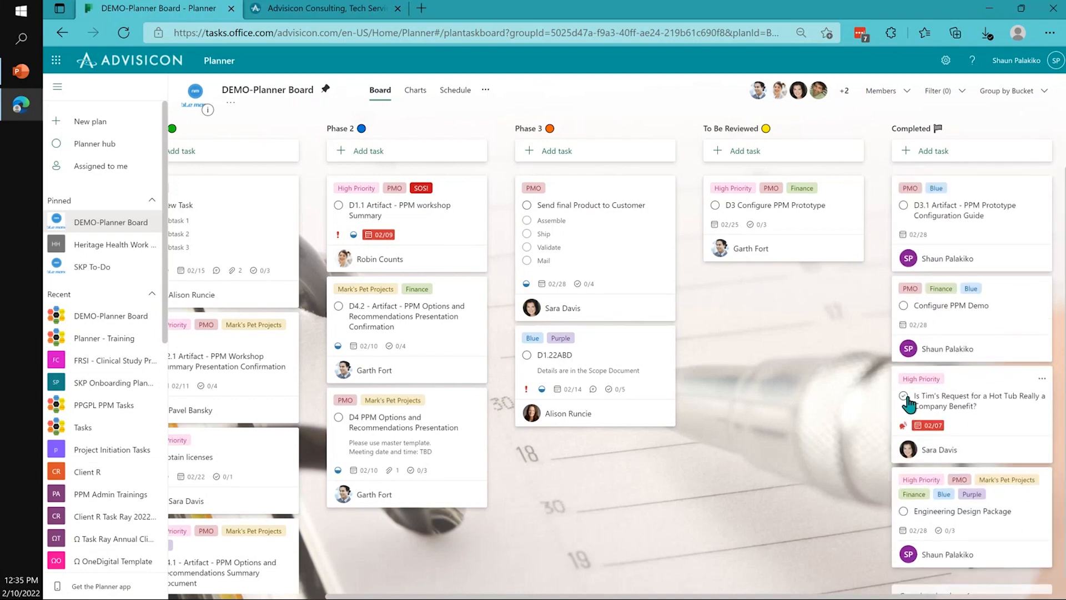
click(904, 396)
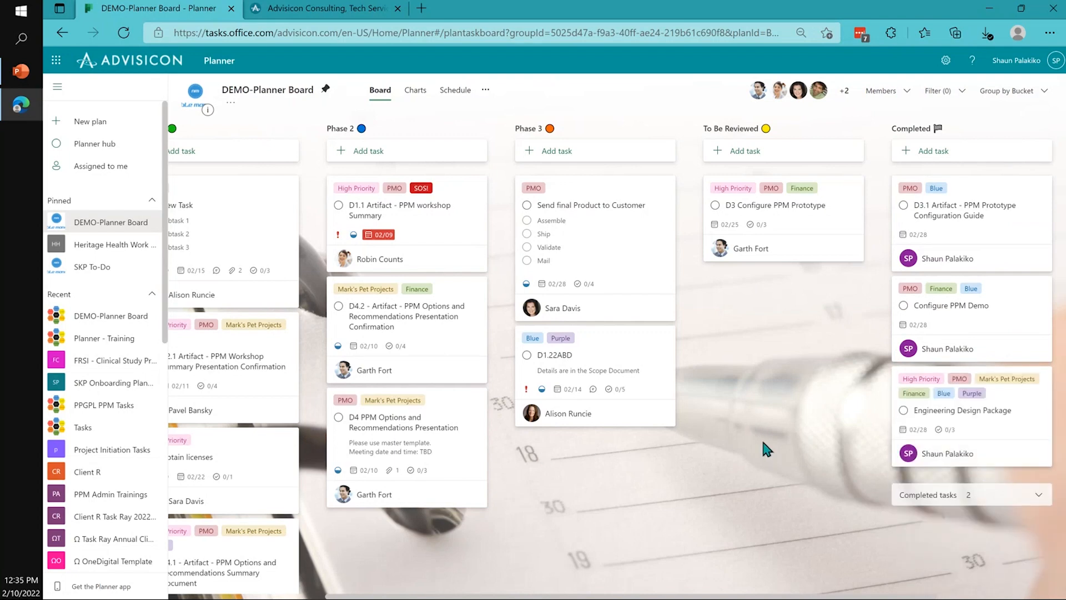
- Expand the completed tasks in the Completed bucket, look through them, and collapse the list
click(972, 494)
scroll(978, 496, down, 2)
scroll(978, 496, down, 1)
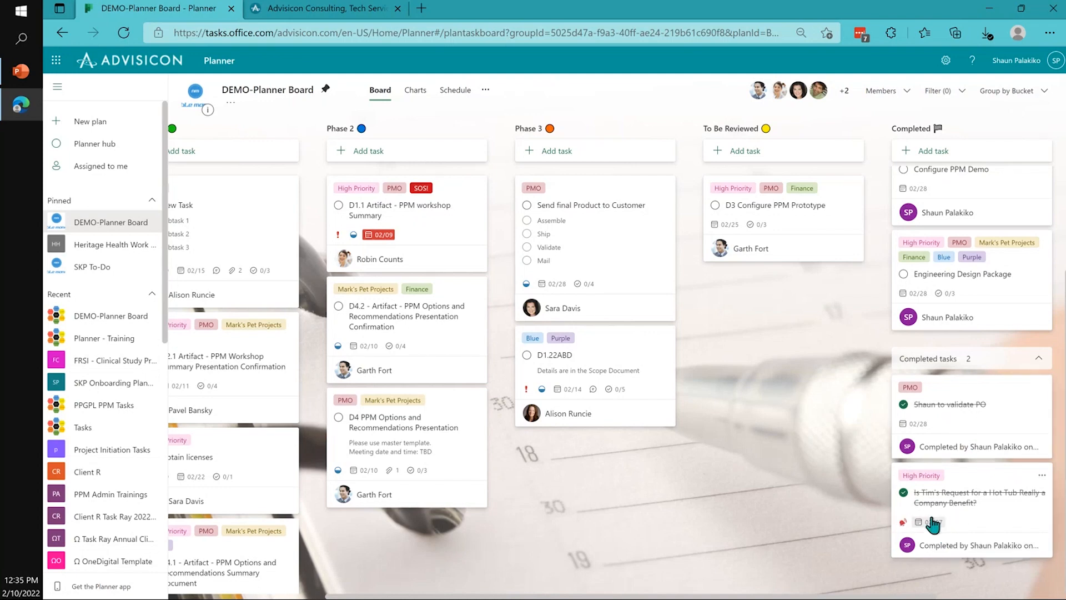
click(1008, 362)
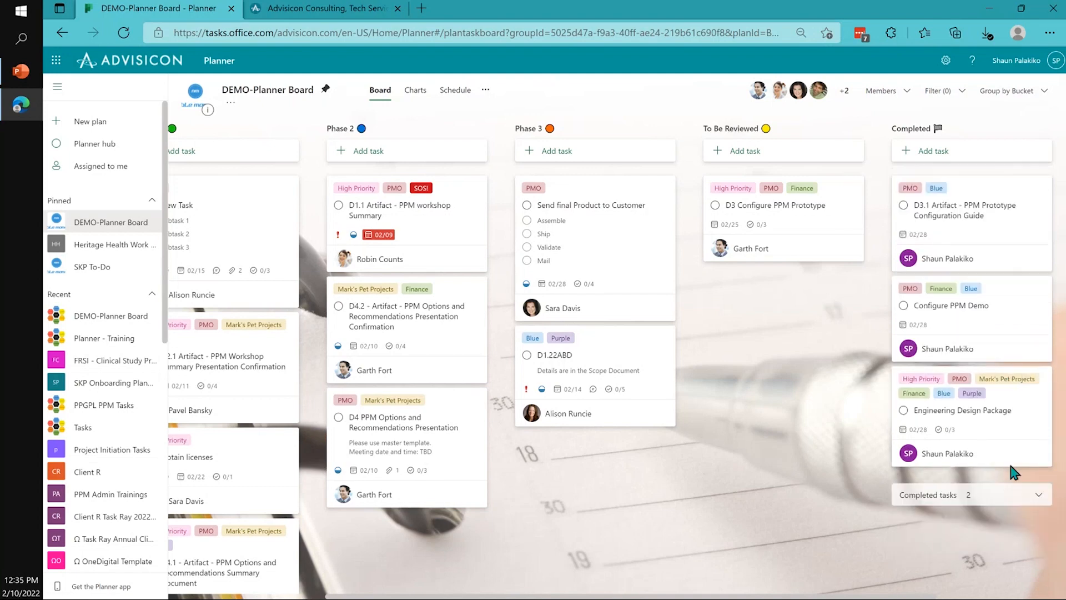
- Filter the board to tasks whose progress is Completed
click(927, 92)
click(937, 317)
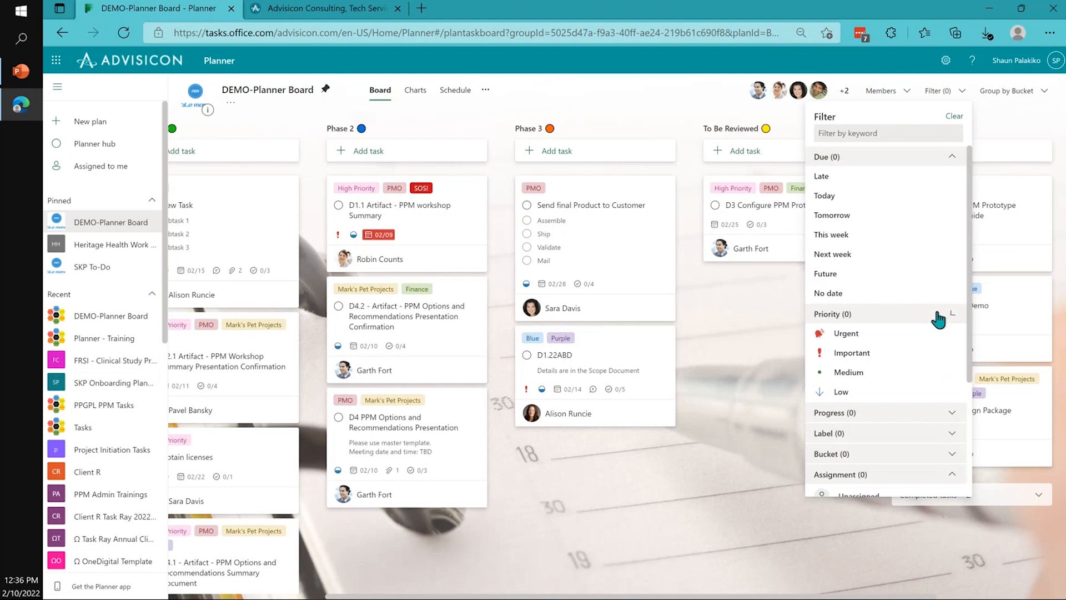
click(939, 317)
click(940, 334)
click(915, 393)
click(598, 316)
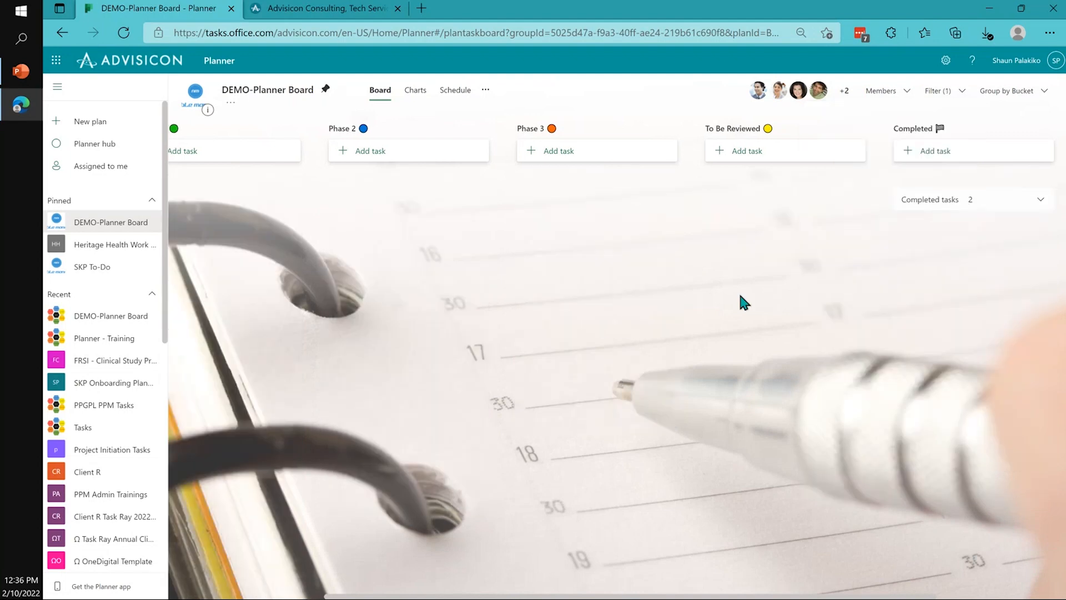
- Check the completed tasks in the Completed bucket and clear the progress filter so the whole board is shown
click(1008, 209)
click(1009, 218)
click(951, 91)
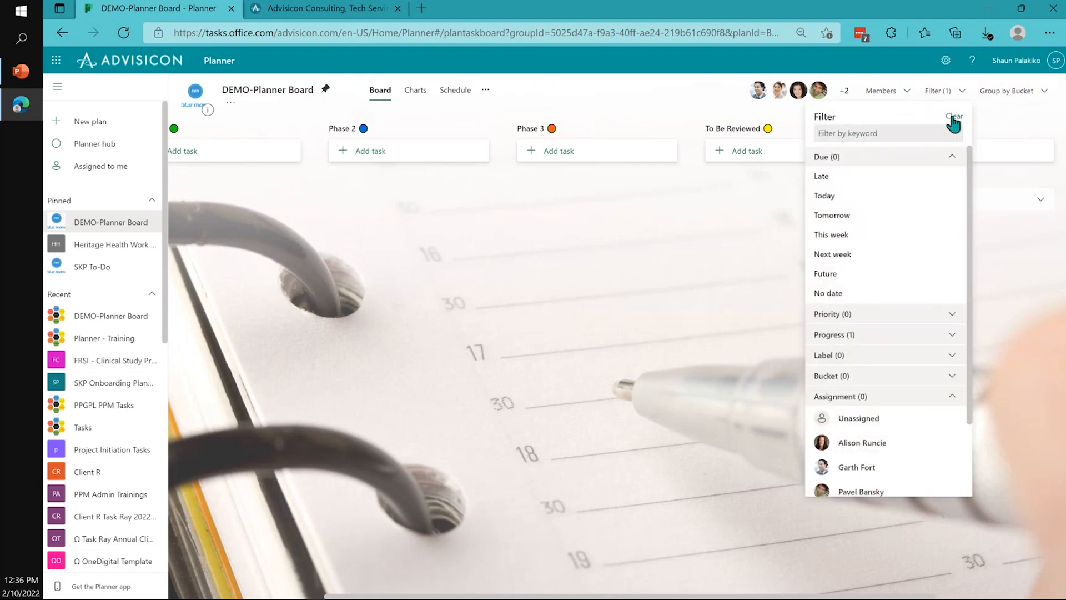
click(953, 116)
click(679, 458)
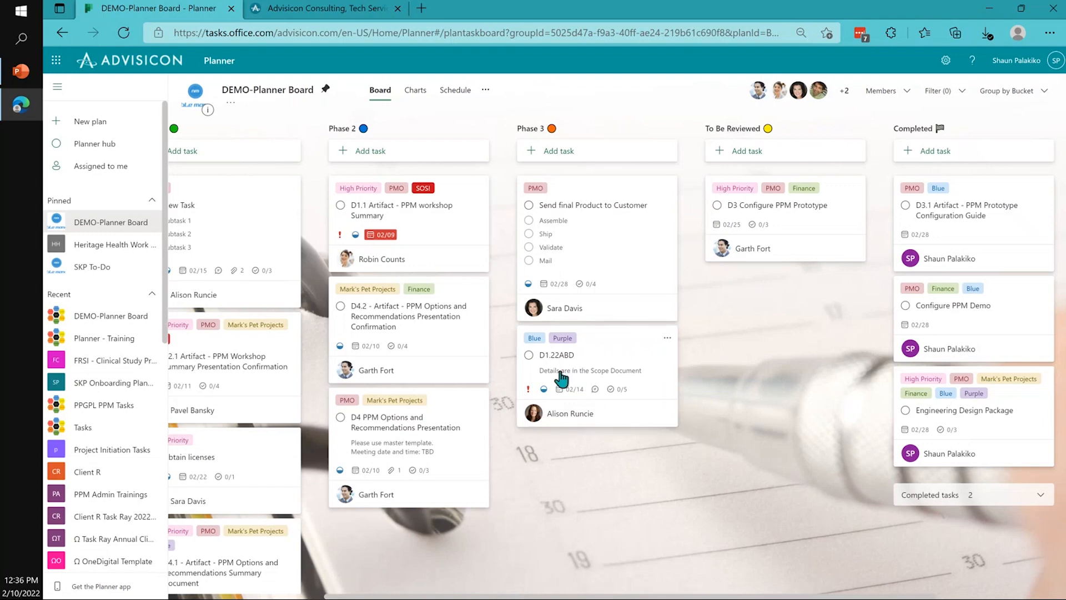
- Mark the D1.22ABD task in Phase 3 complete and move it from that bucket's completed tasks into the Completed bucket
click(528, 355)
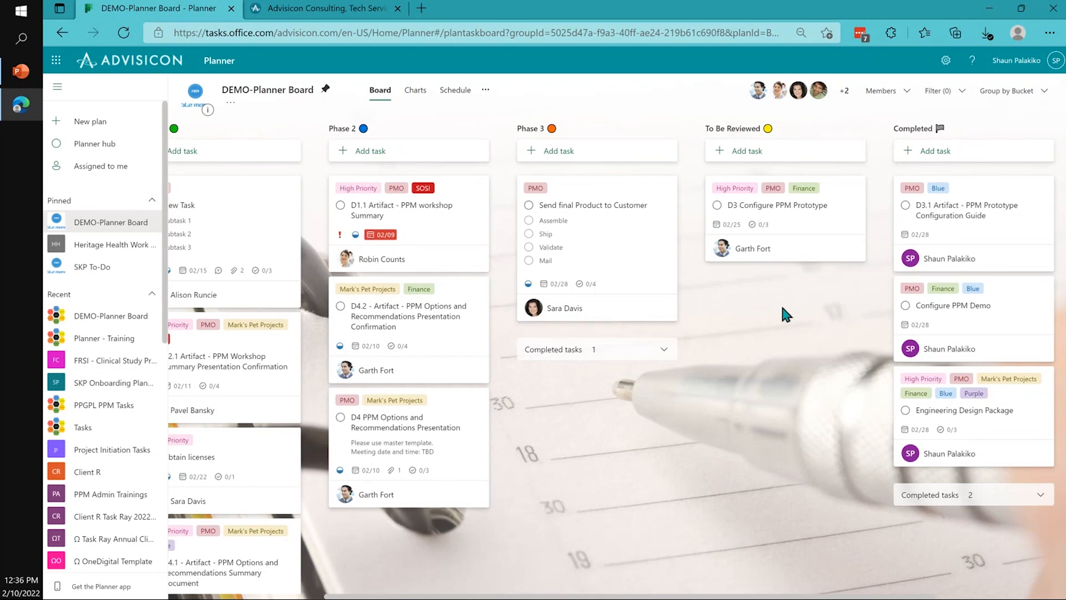
click(650, 355)
drag(592, 383, 946, 399)
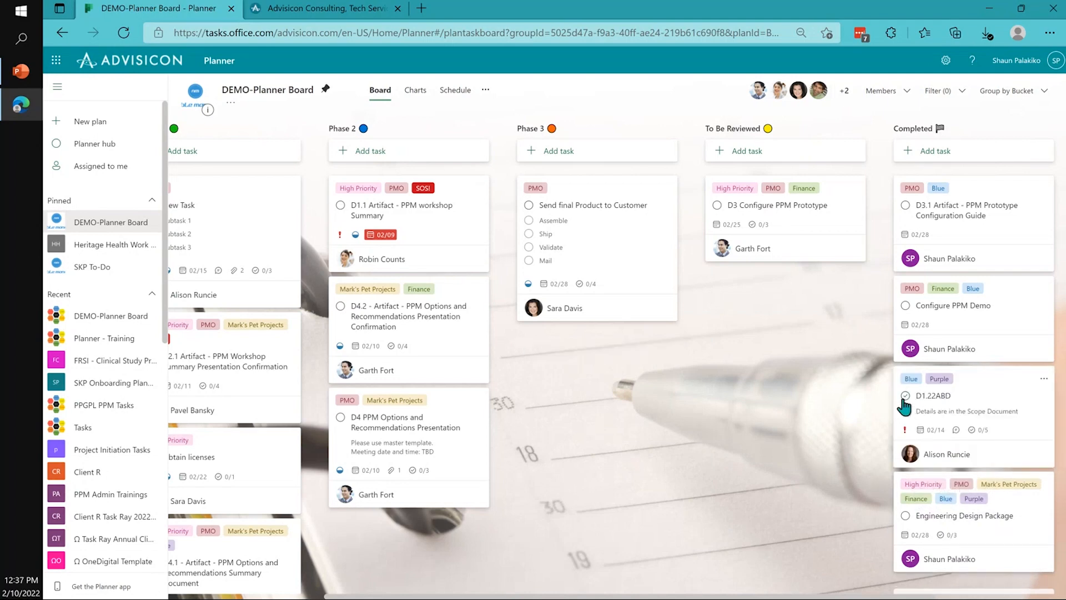
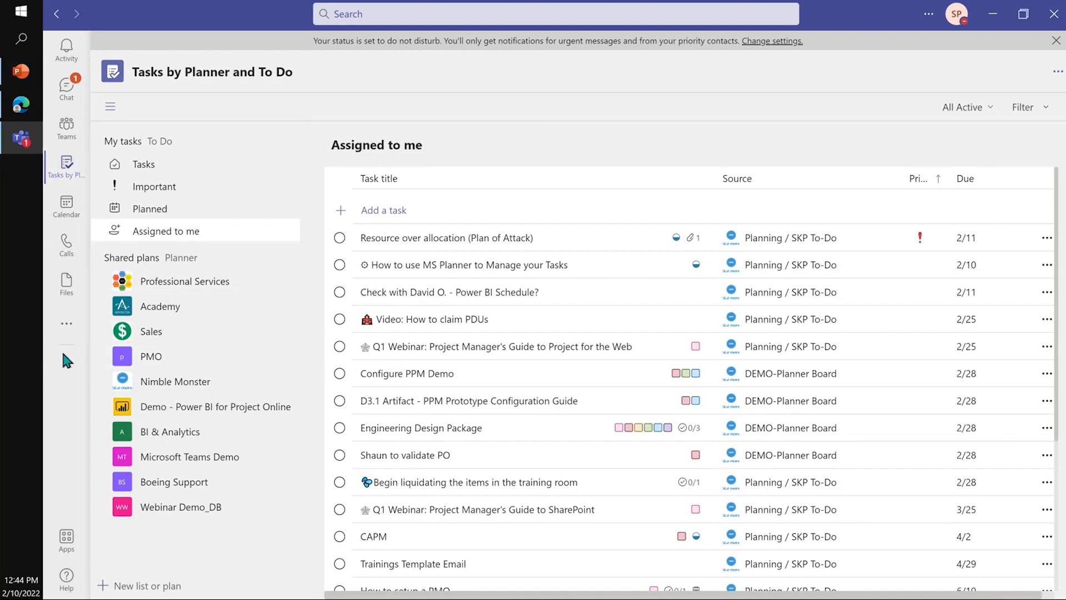
- In Teams, glance at the additional apps and view the Tasks, Important, Planned and Assigned to me lists of Tasks by Planner and To Do
click(66, 324)
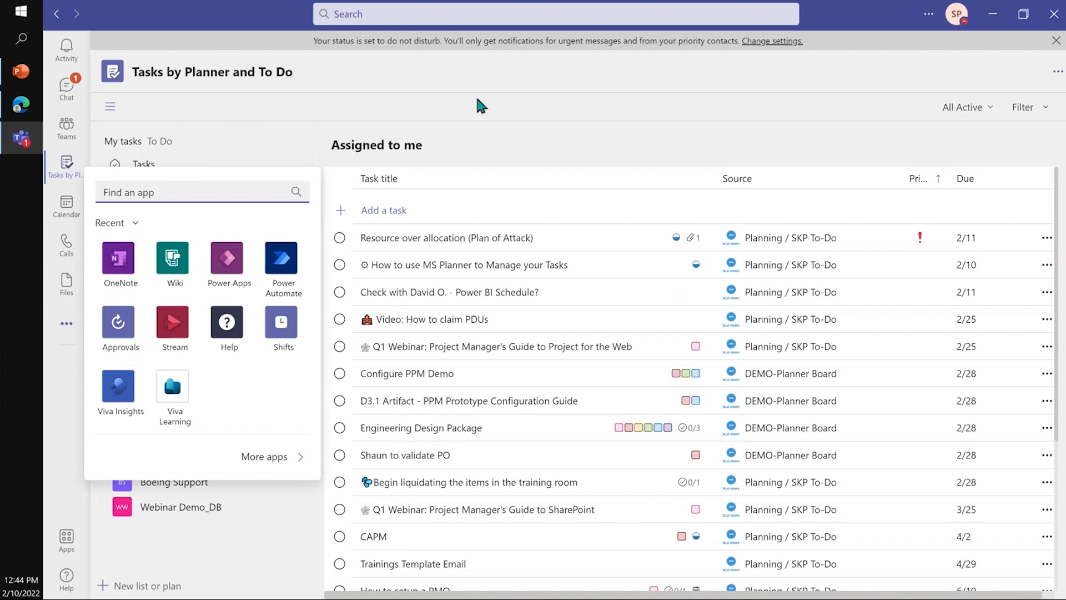
click(509, 81)
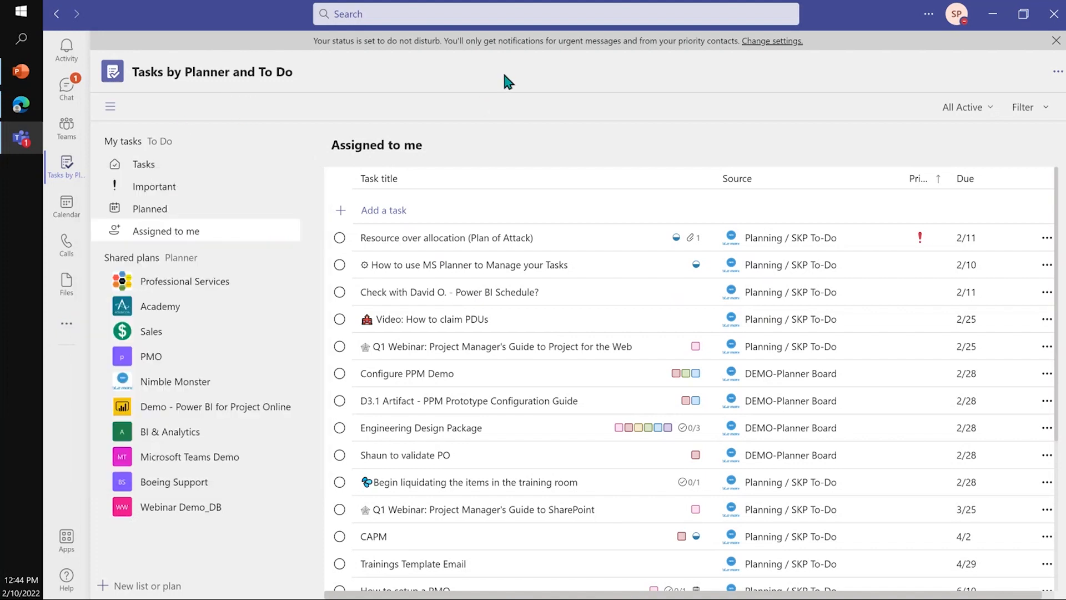
click(150, 167)
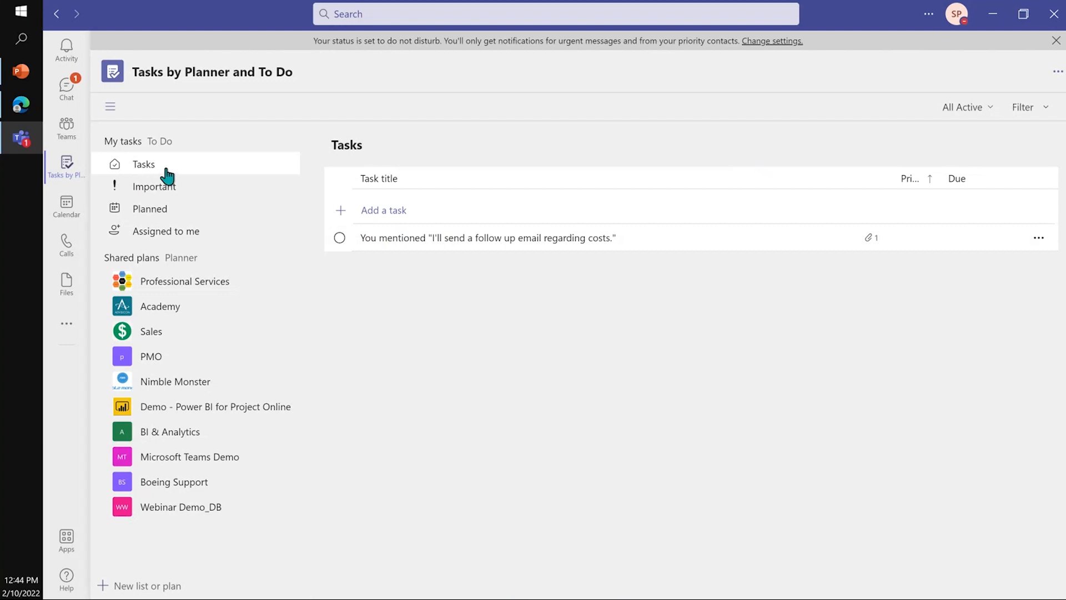
click(221, 194)
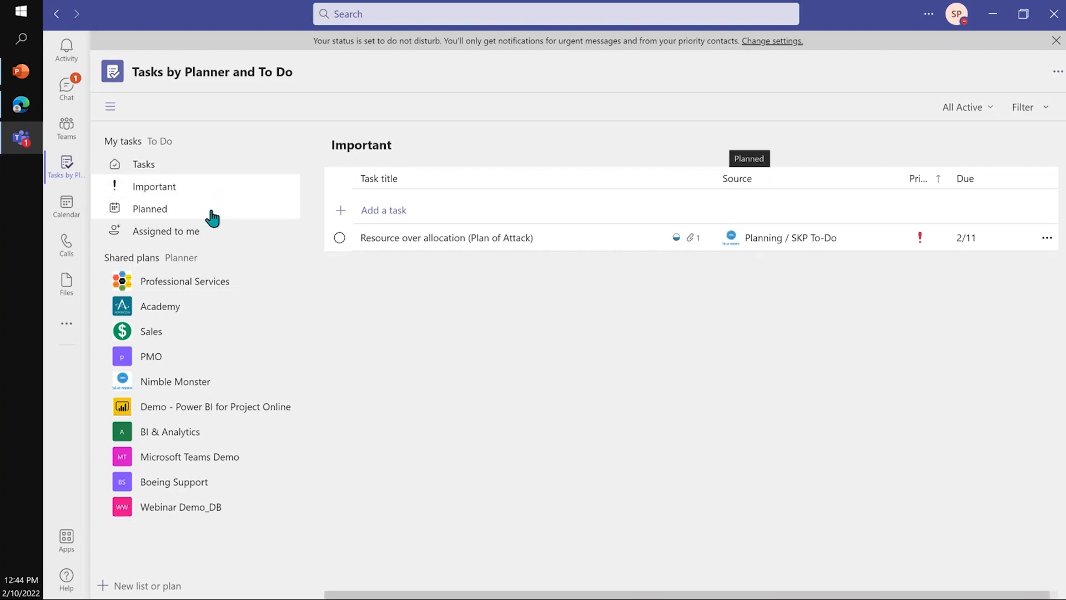
click(211, 216)
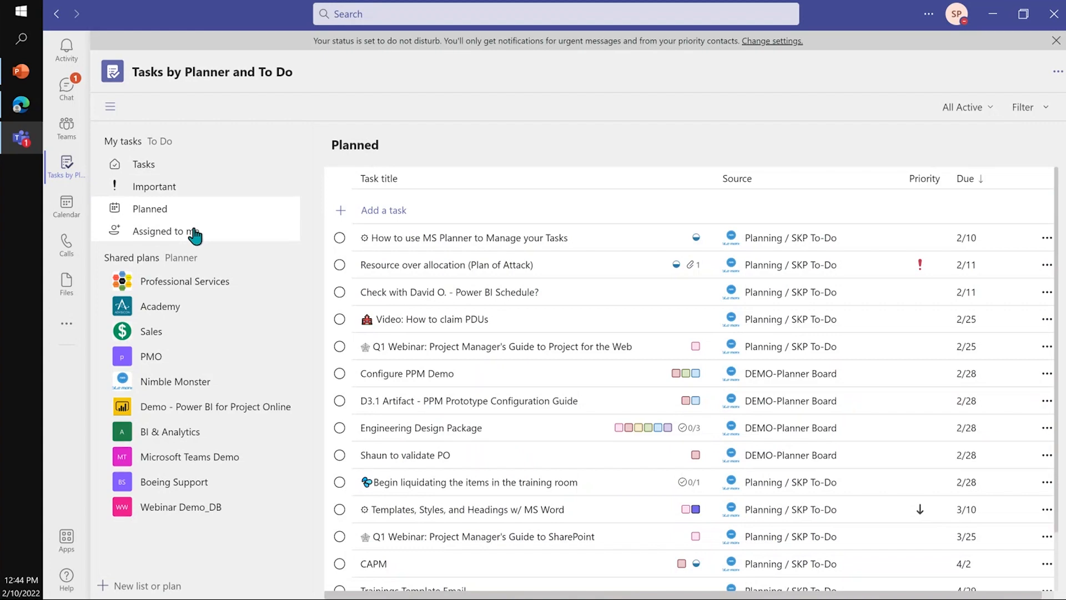
click(220, 233)
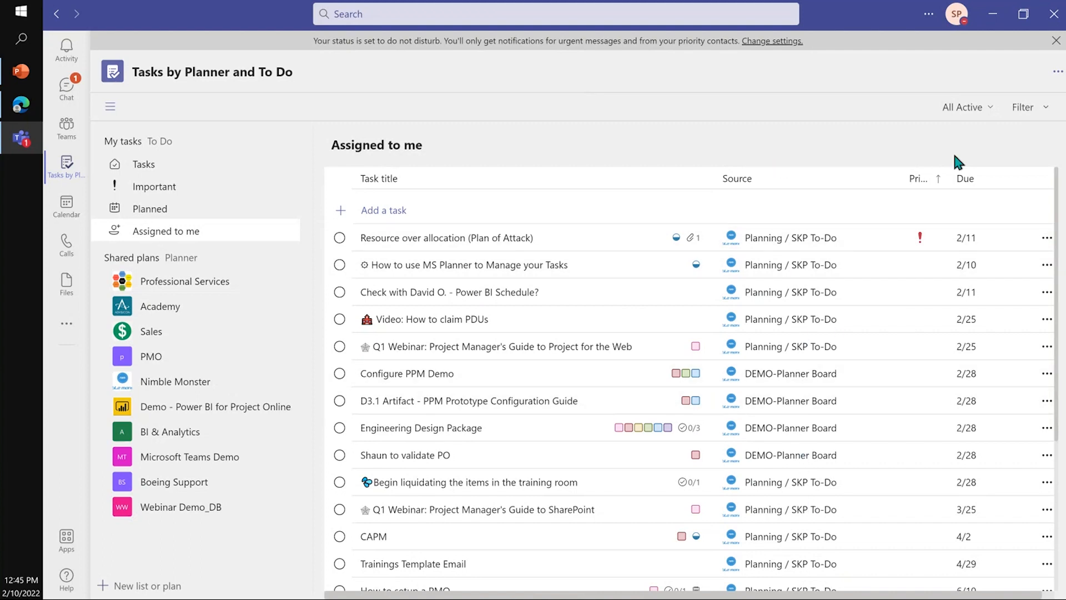
- Filter the Assigned to me list to tasks with a Late due date and remove that filter
click(1030, 108)
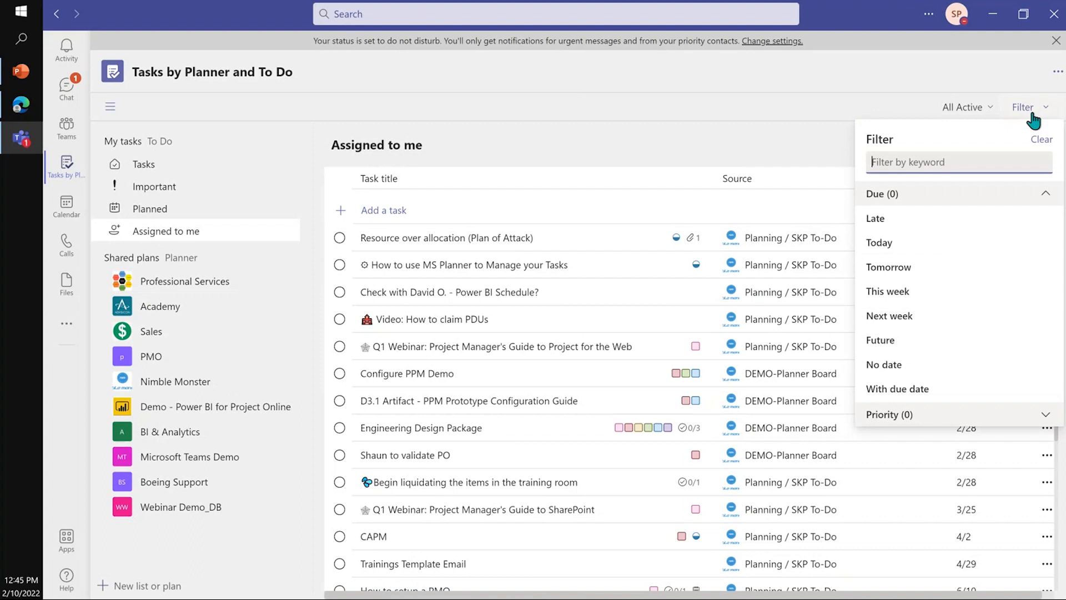
click(968, 231)
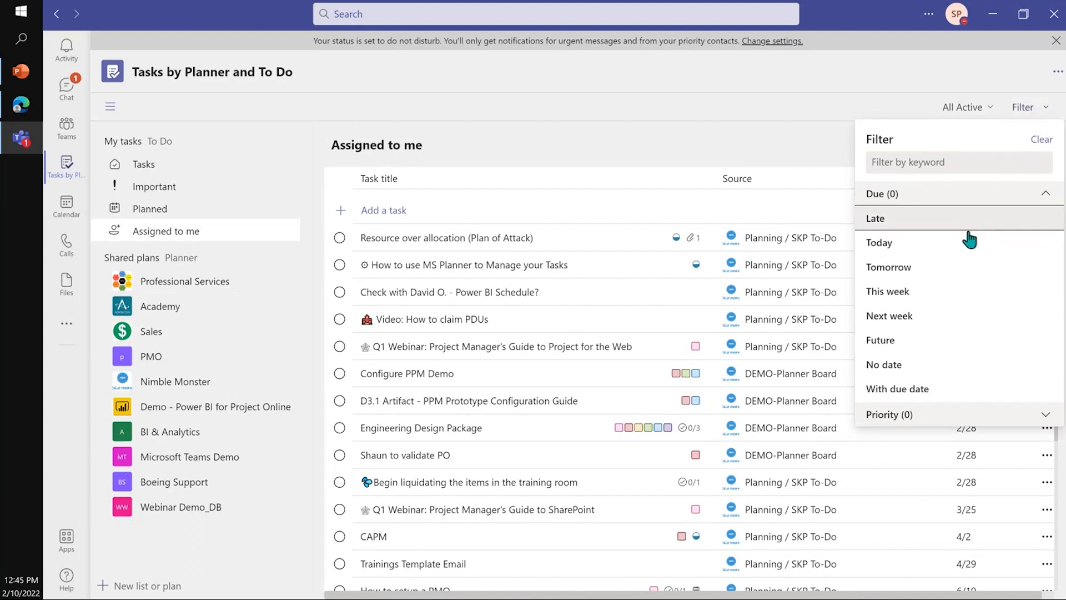
click(1022, 108)
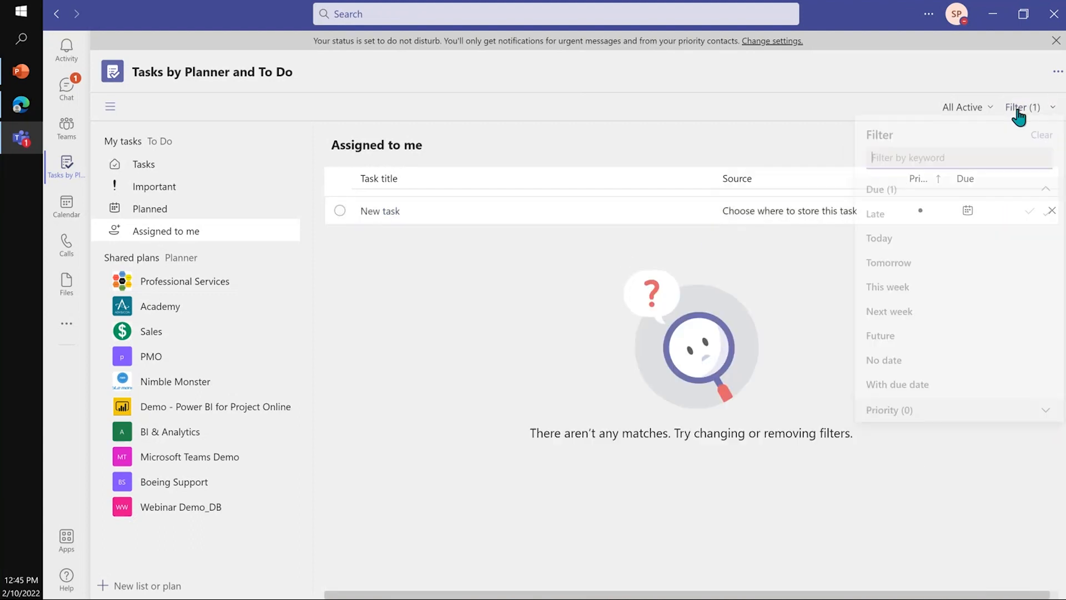
click(1031, 225)
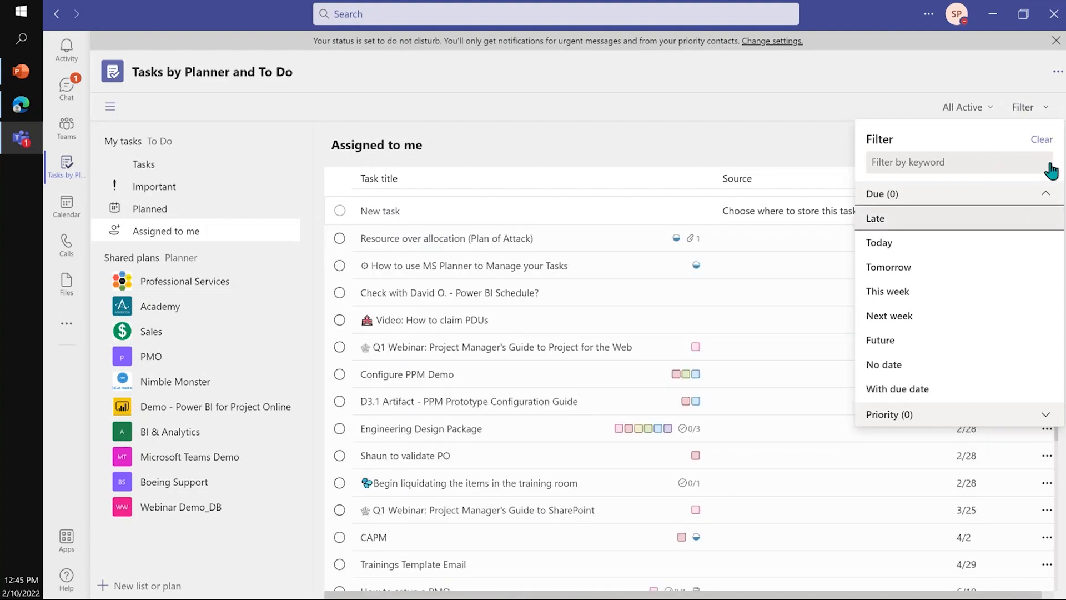
click(766, 117)
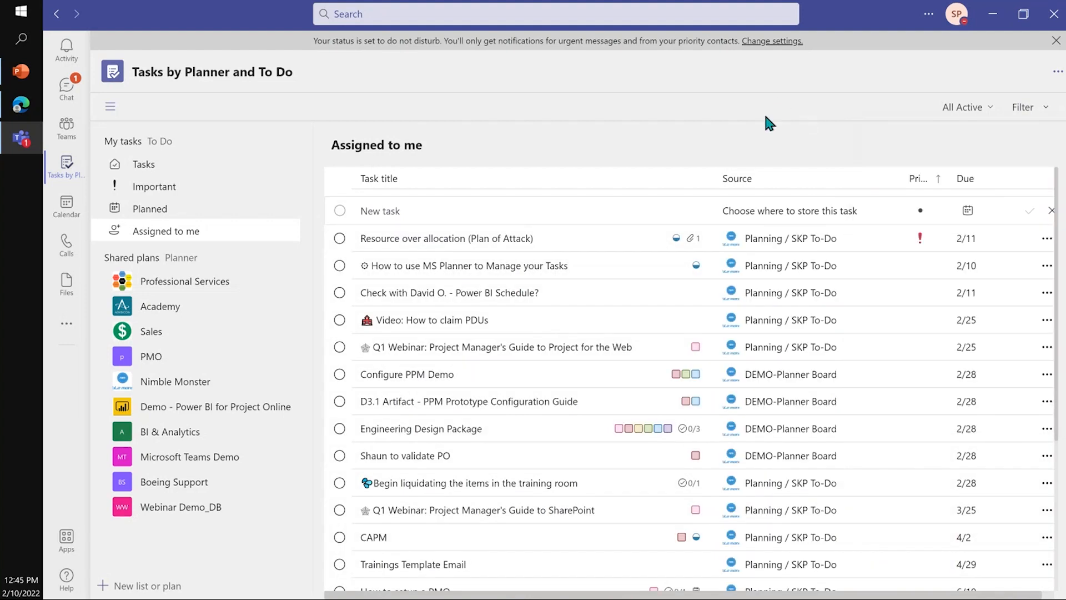
- Filter the Assigned to me list to tasks due This week, look at them, and clear the filter
click(1026, 111)
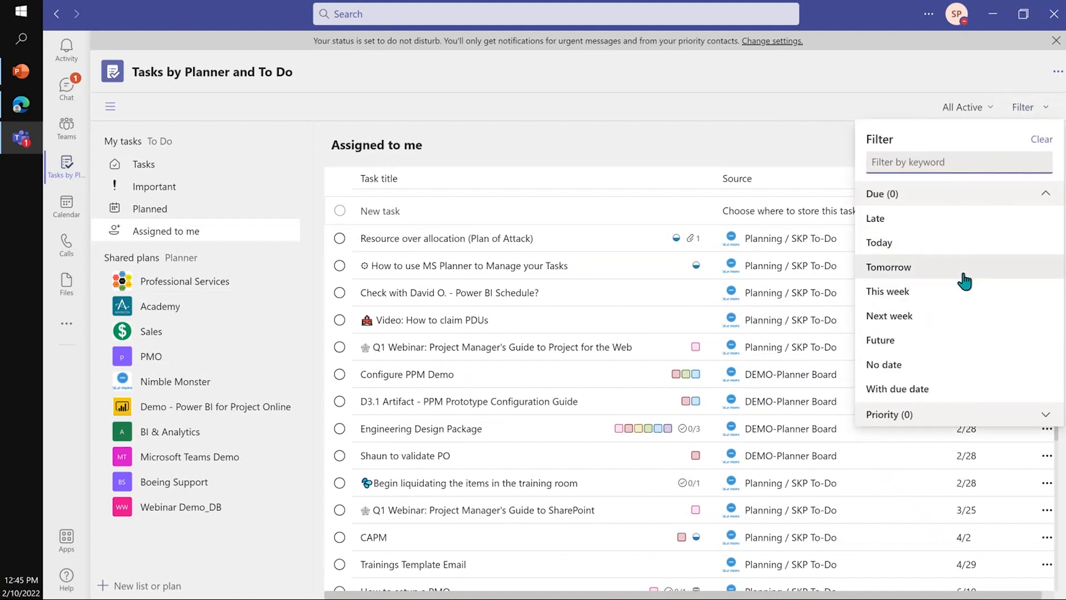
click(963, 294)
click(692, 383)
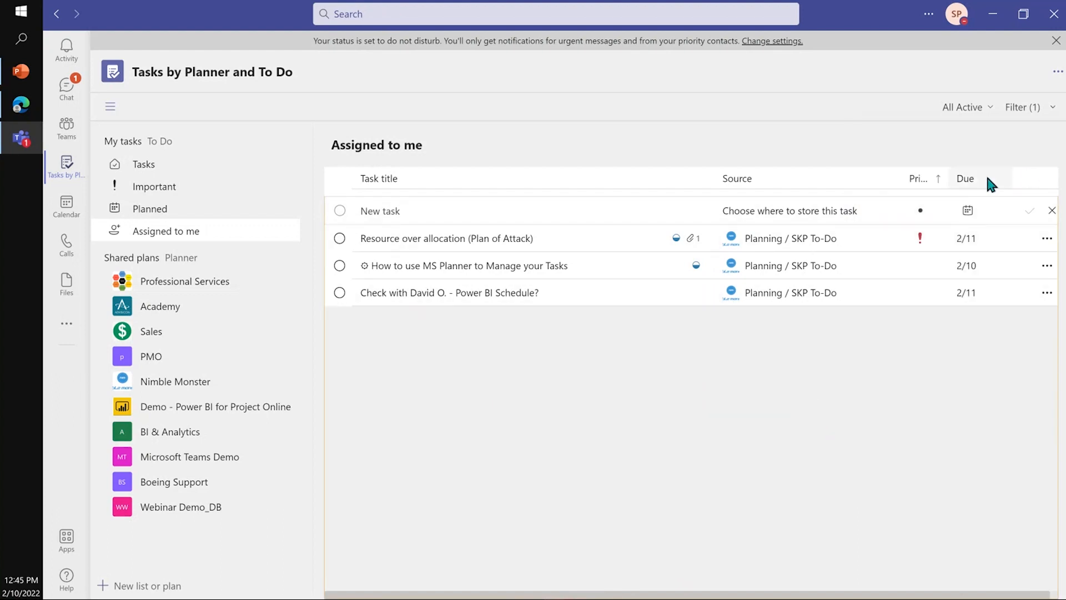
click(1035, 110)
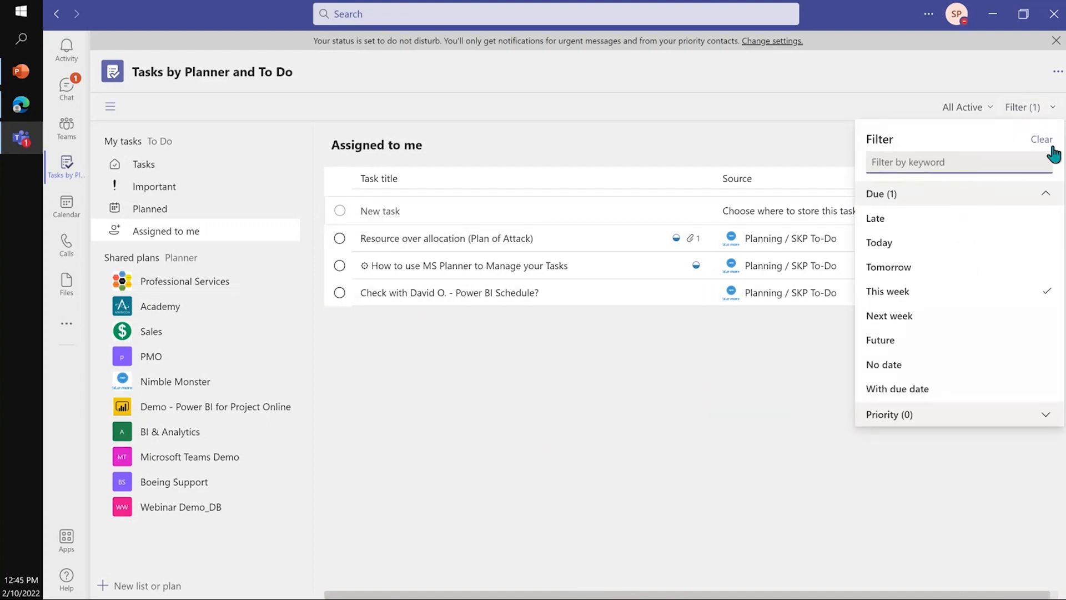
click(1042, 140)
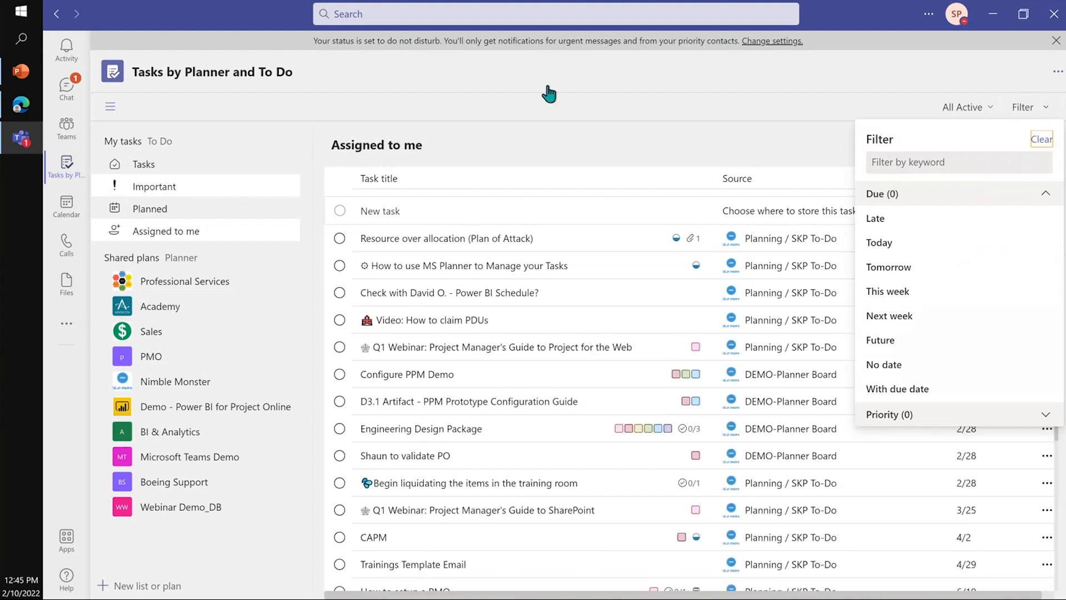
click(584, 90)
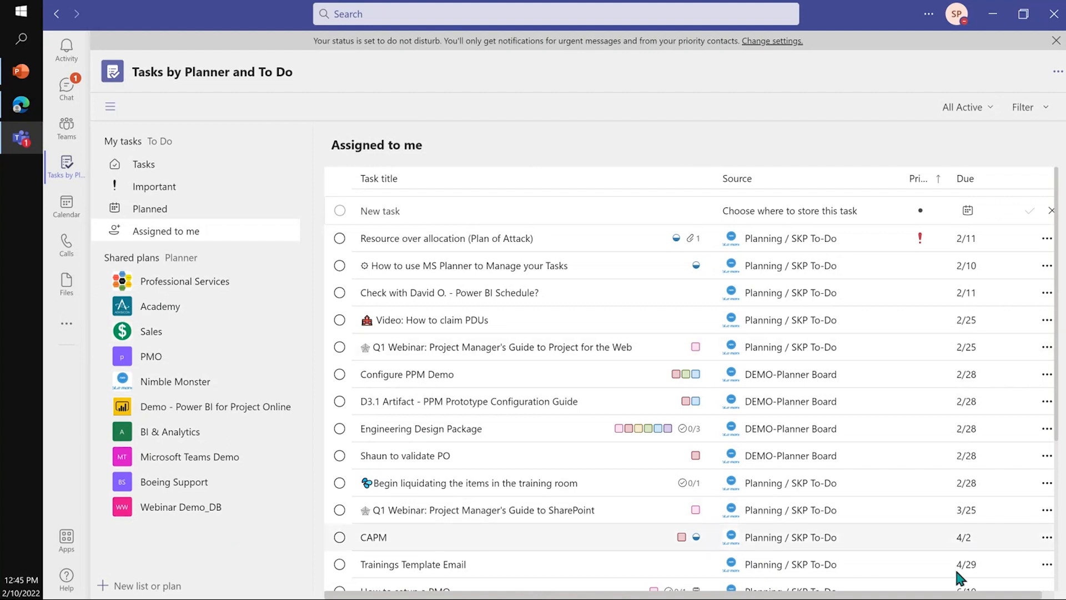
- View the available actions for the Resource over allocation task, and open and close the details of "Video: How to claim PDUs"
scroll(959, 578, right, 1)
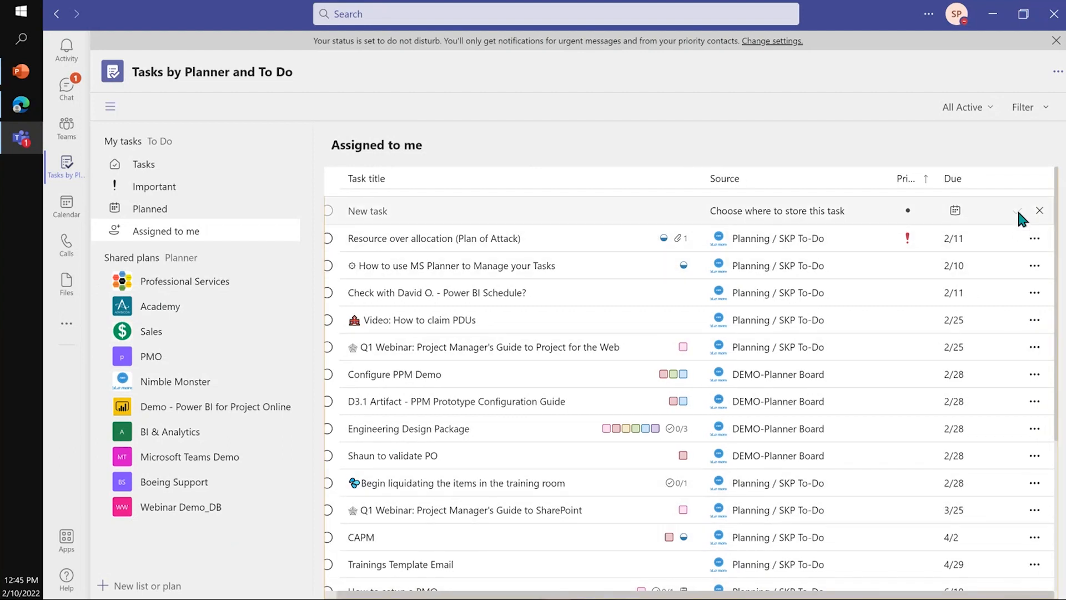
click(1035, 239)
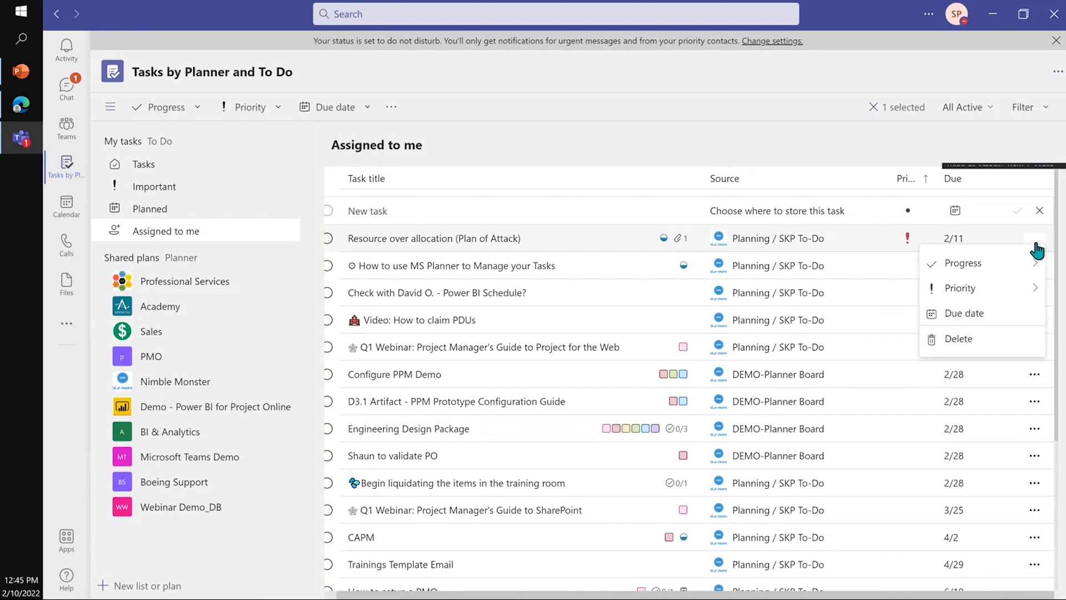
click(592, 311)
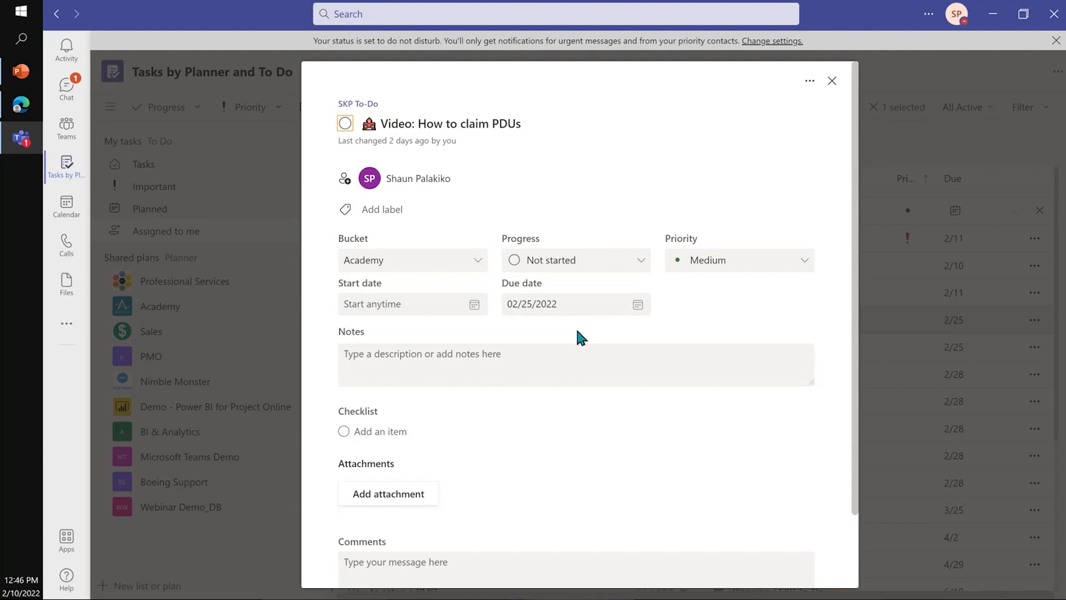
click(832, 82)
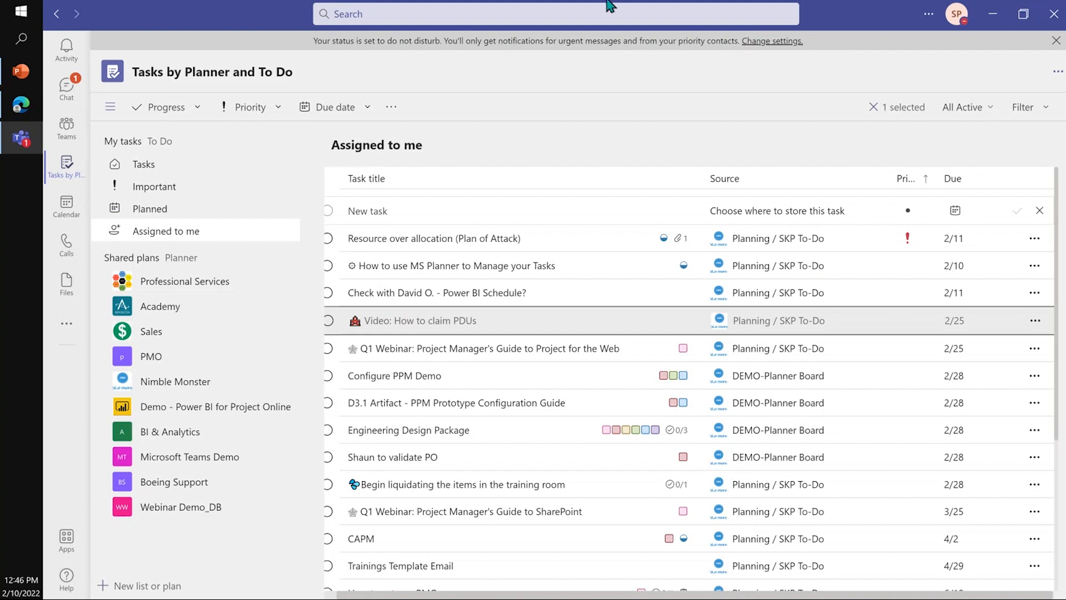
- Switch to Planner in the browser and unpin the DEMO-Planner Board plan
click(21, 105)
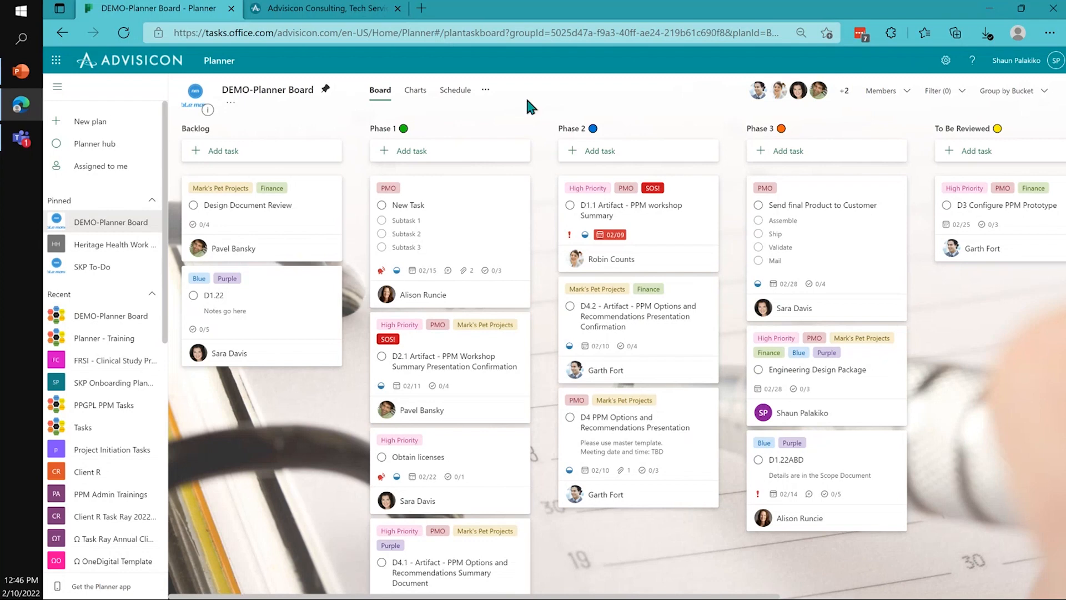
click(487, 92)
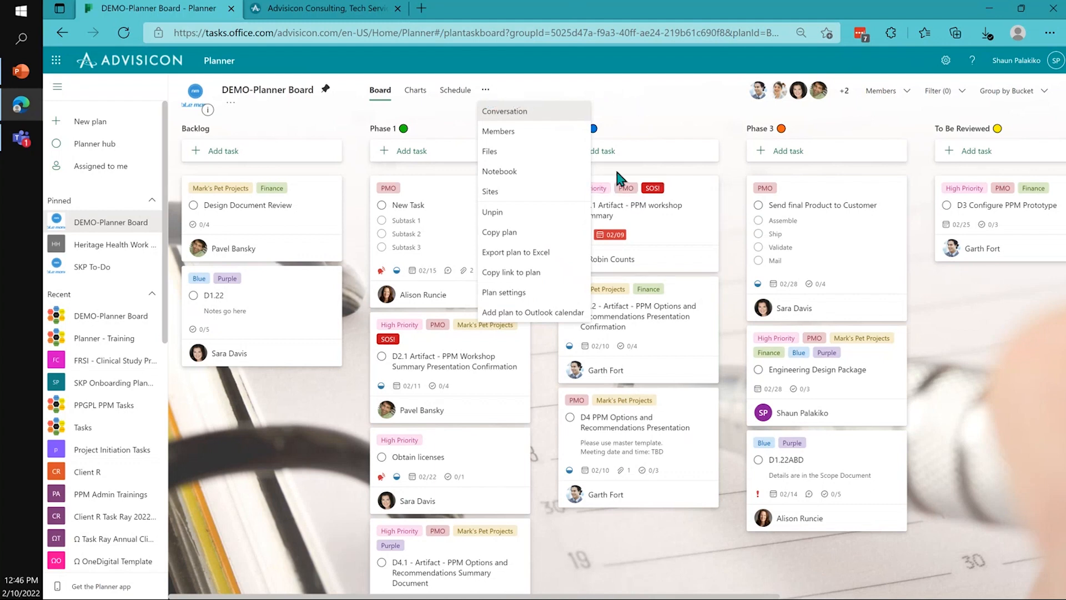
click(523, 219)
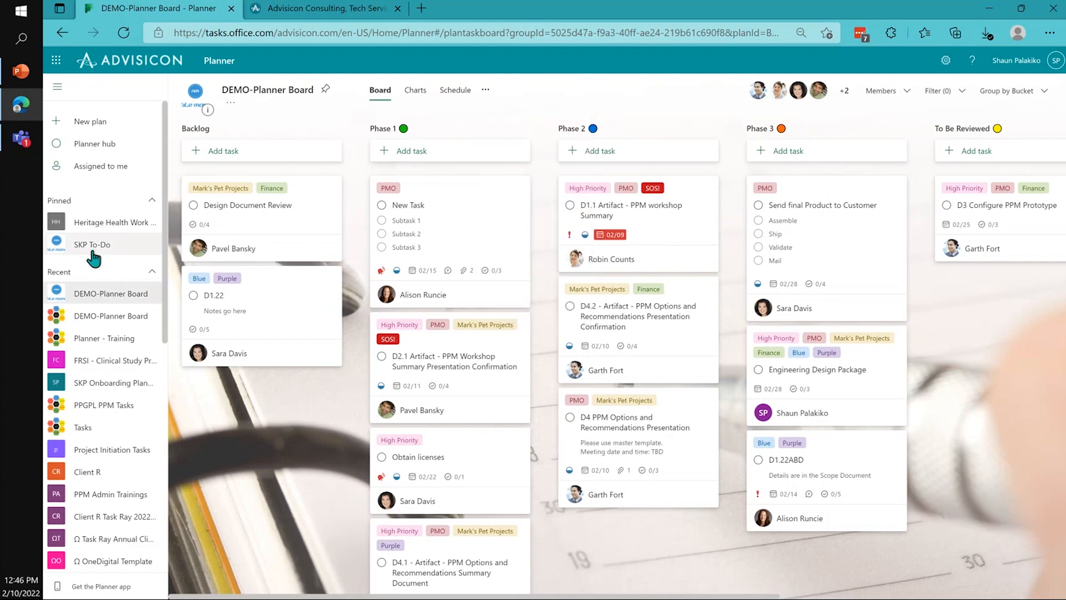
- Look over the plan's additional options and its member list
click(486, 90)
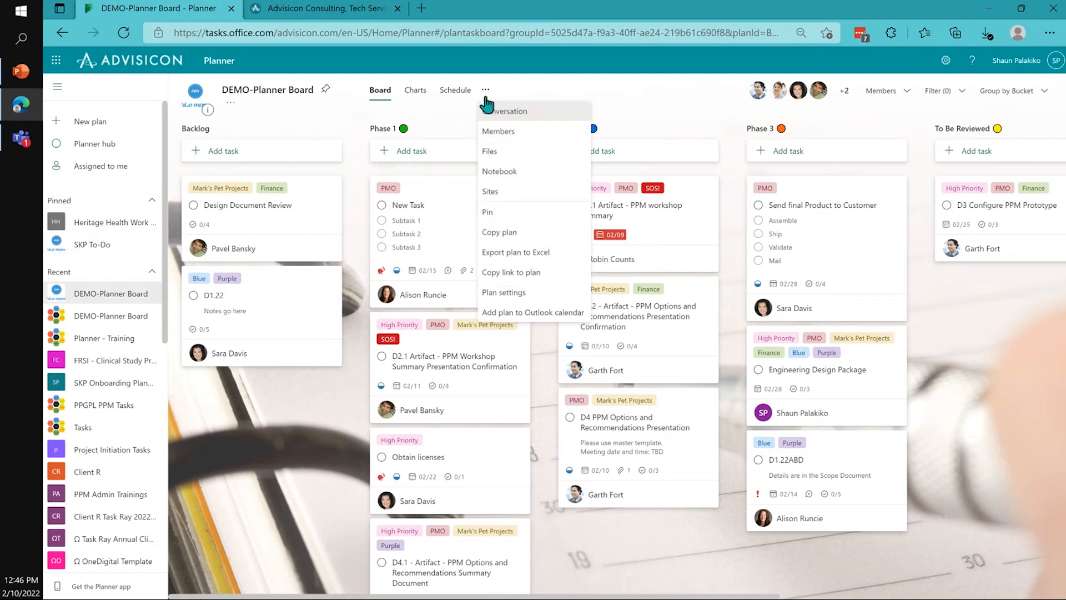
click(687, 106)
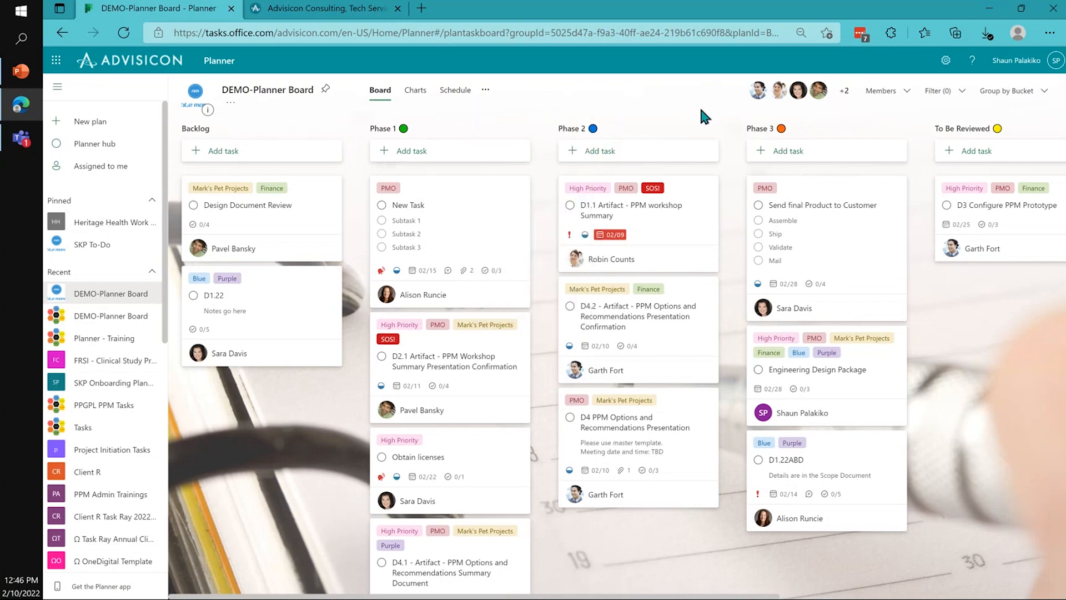
click(844, 91)
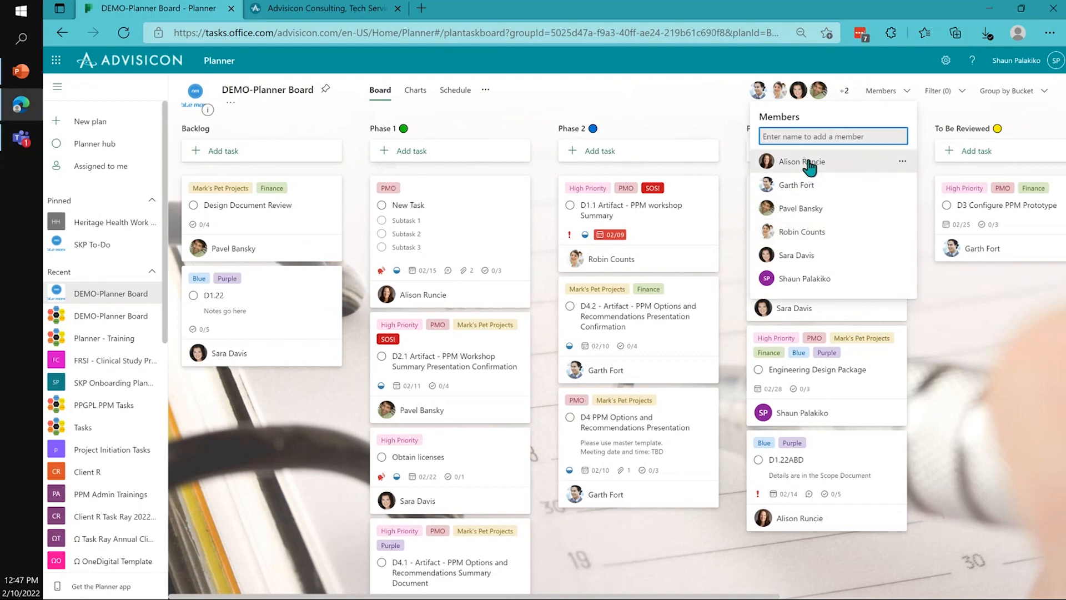
- Open the settings of the DEMO-Planner Board plan and rename it to "[ARCHIVE] DEMO-Planner Board"
click(229, 95)
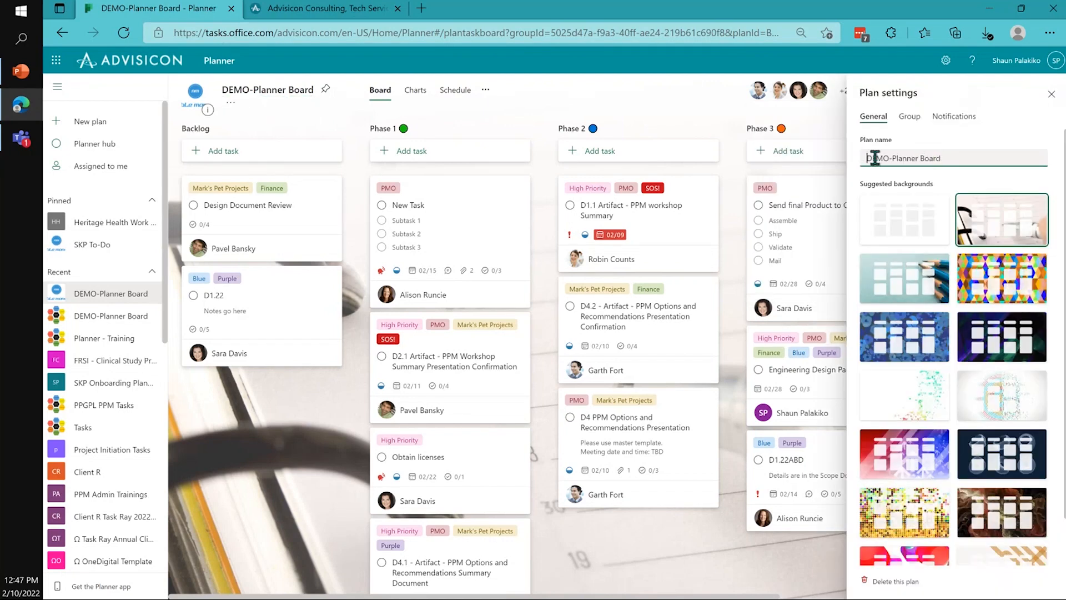
text([ARCHIV)
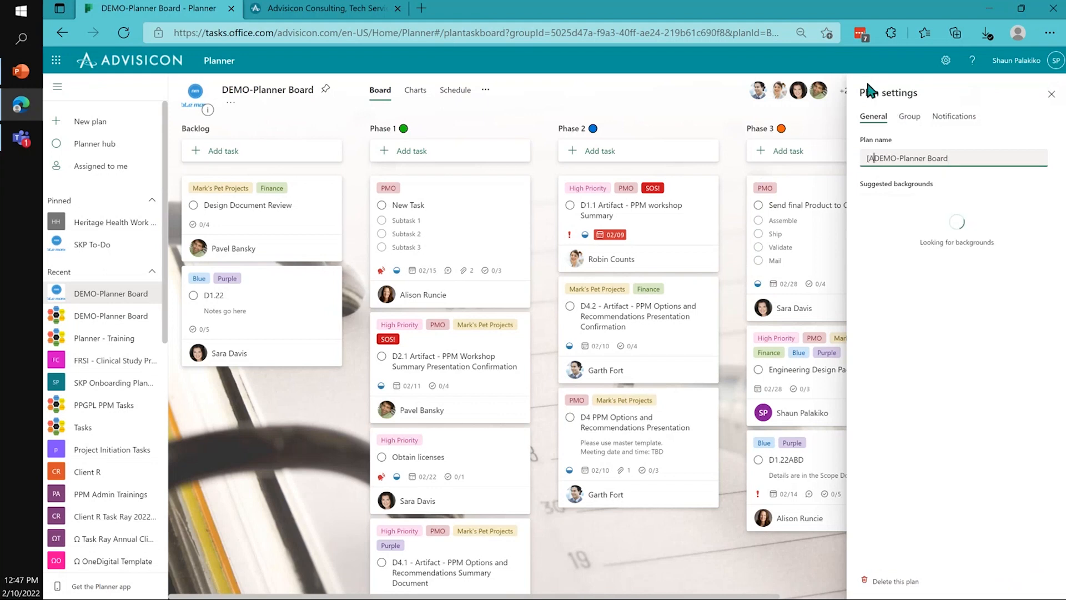
text(E)
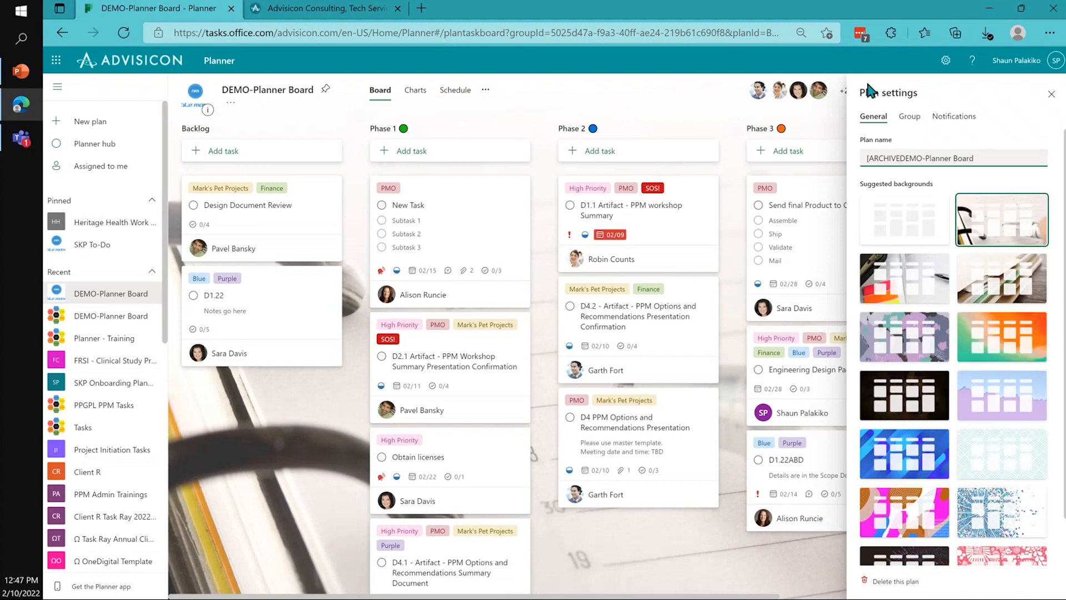
text(])
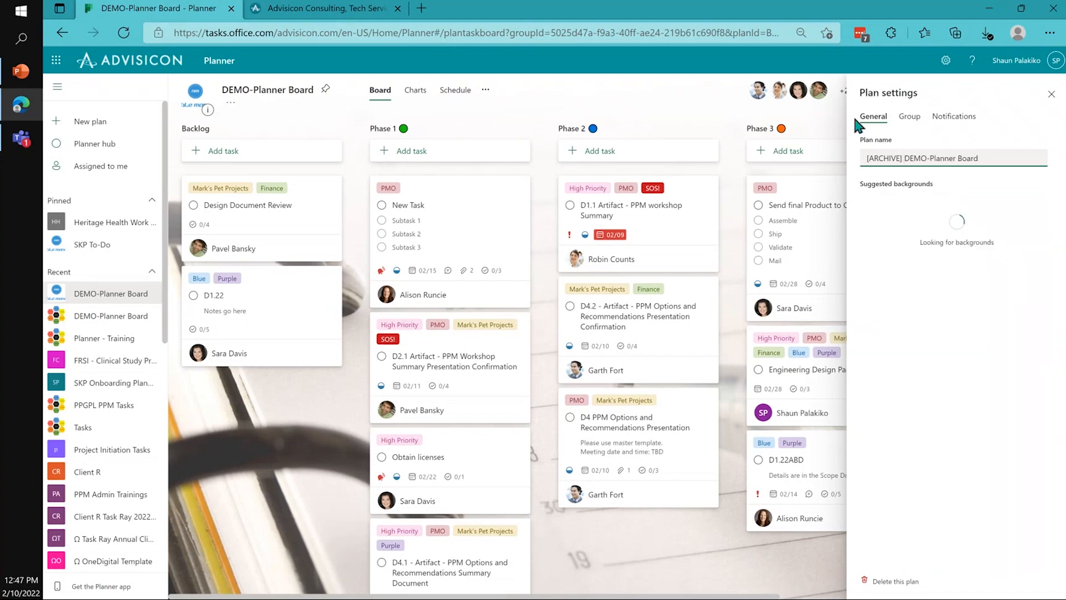
- Close the plan settings, start copying the archived plan, and look through the groups it can be copied to
click(1051, 95)
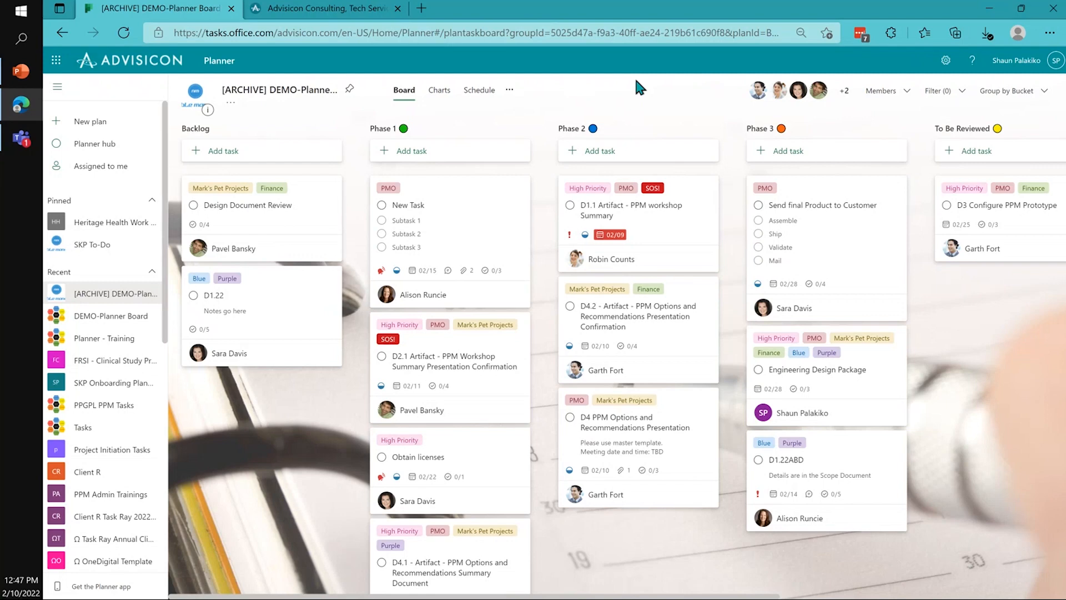
click(510, 90)
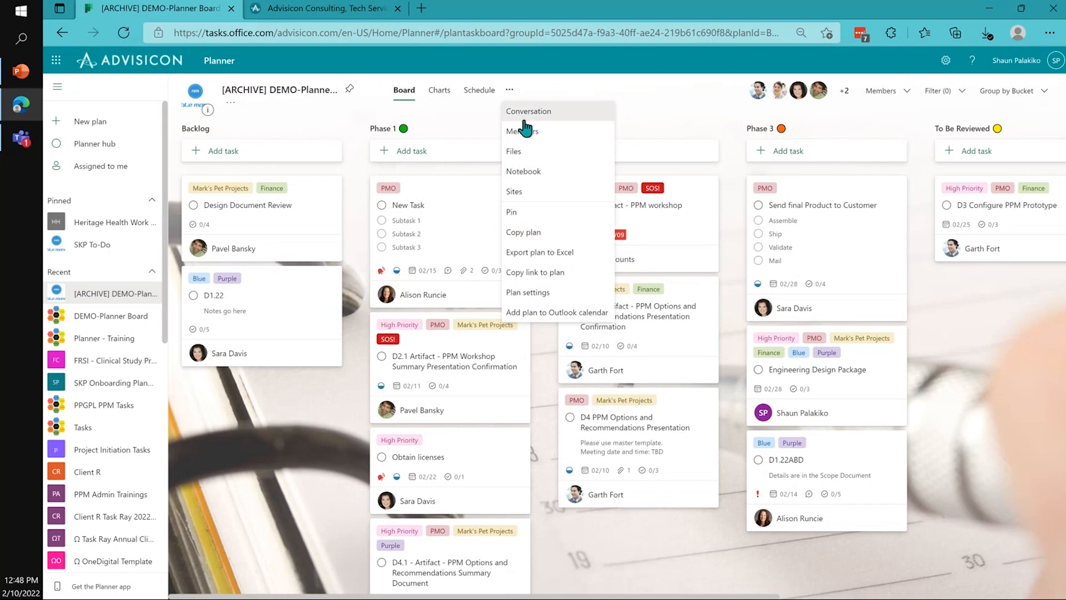
click(544, 240)
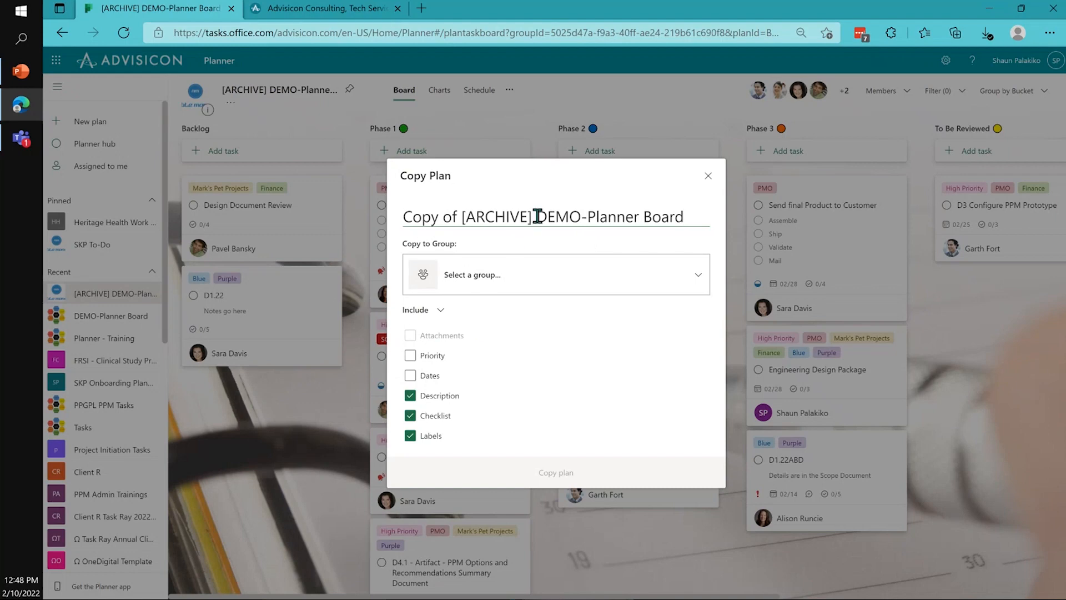
click(656, 292)
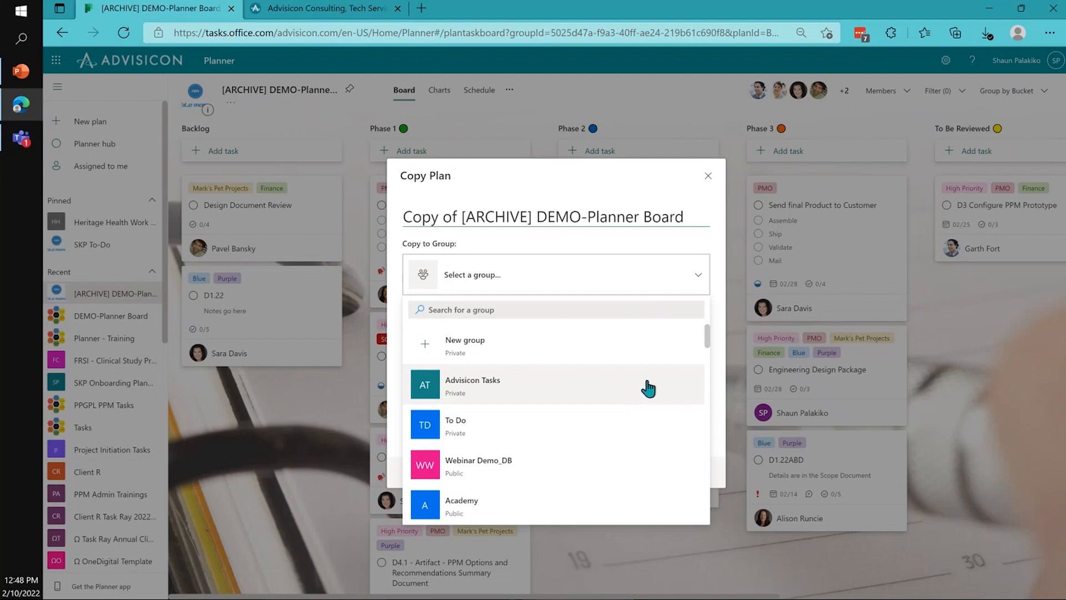
scroll(649, 388, down, 4)
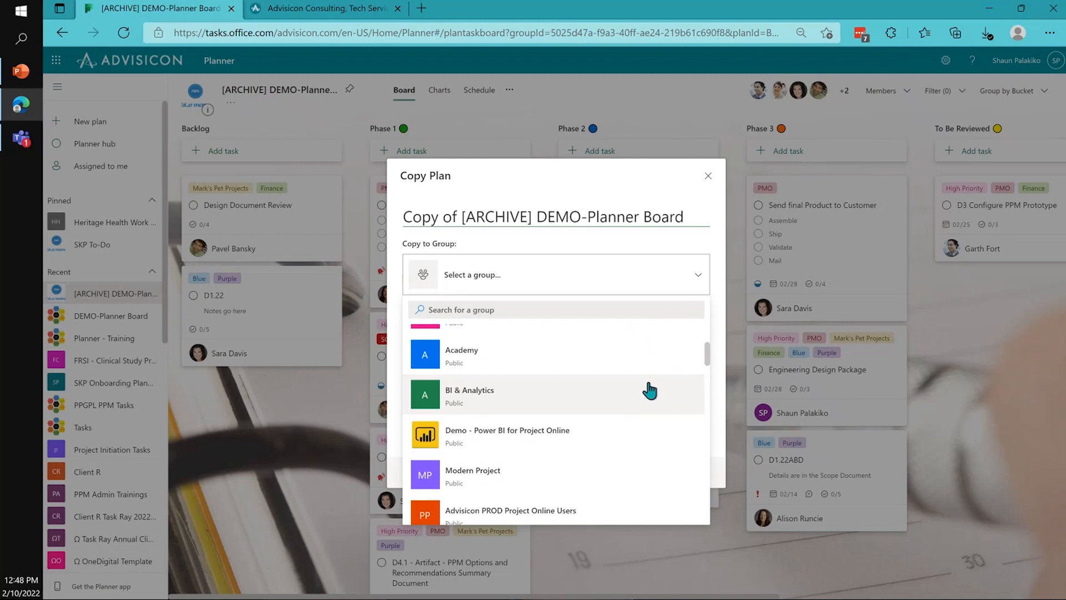
scroll(648, 390, down, 1)
scroll(651, 387, down, 2)
scroll(651, 391, down, 1)
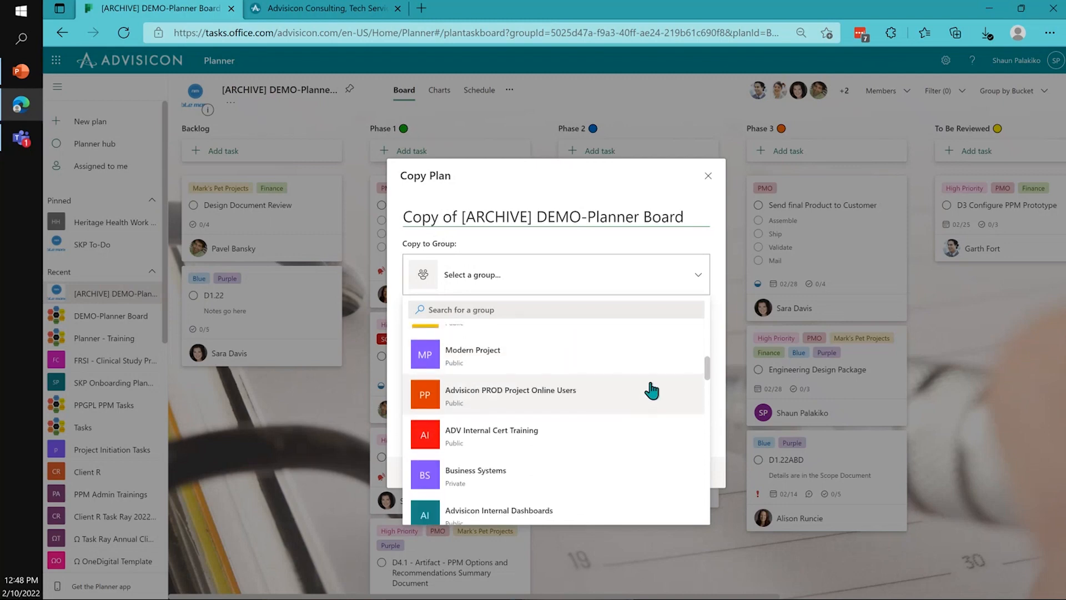
scroll(652, 392, down, 2)
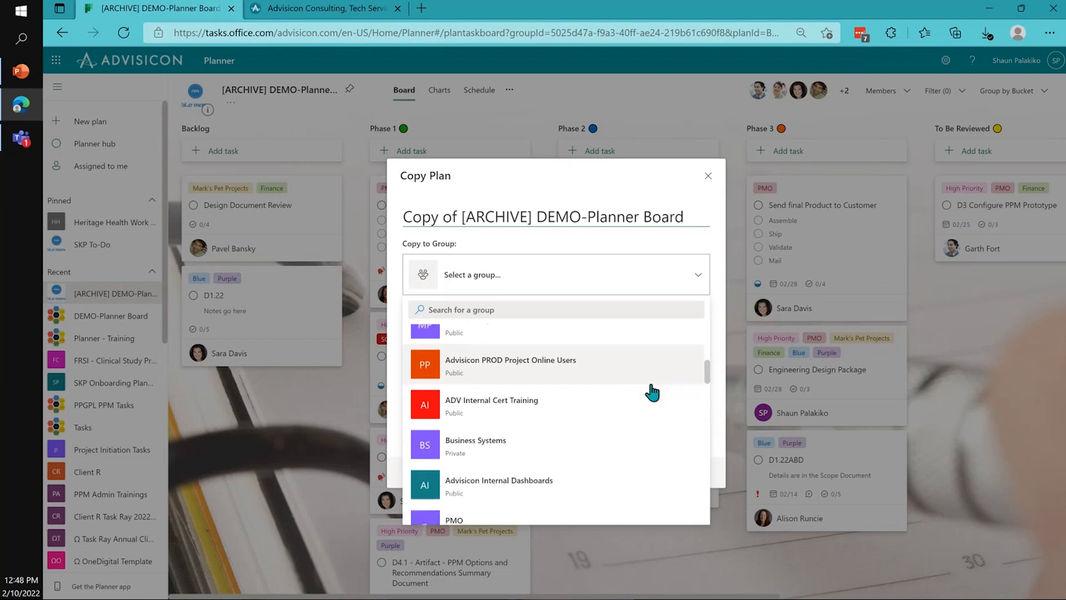
scroll(649, 405, down, 1)
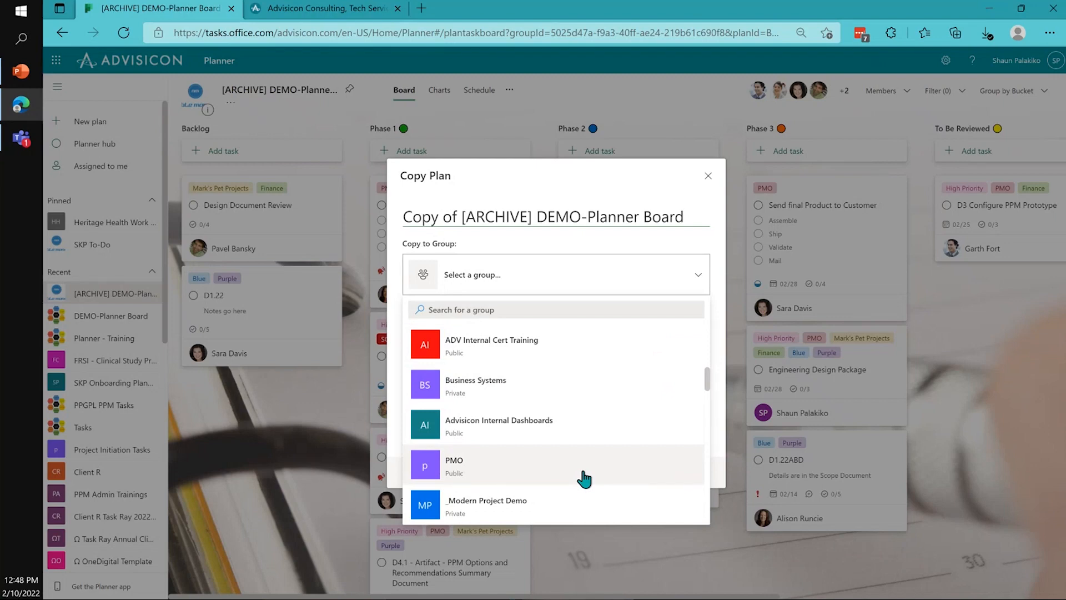
scroll(578, 433, up, 10)
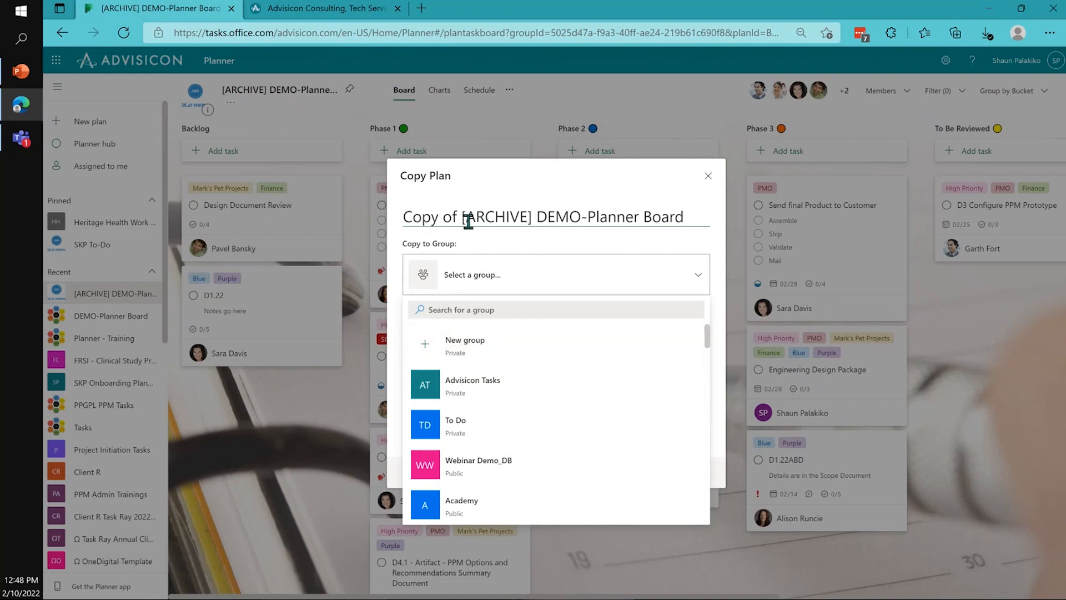
- Try to set up the plan copy in a new group under the name "New Client Project", and cancel it
click(481, 357)
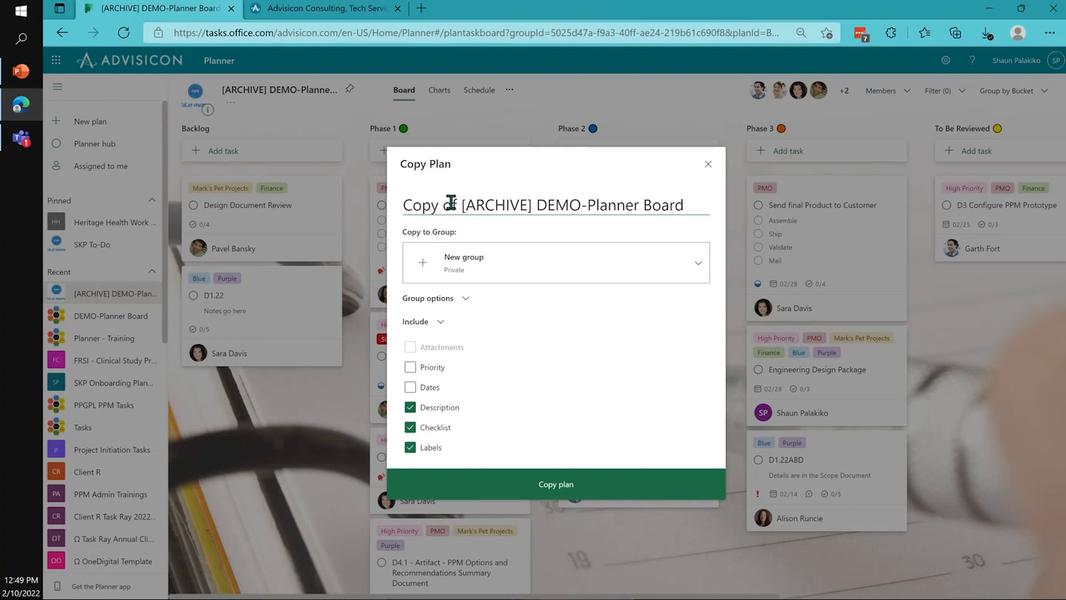
drag(701, 206, 412, 196)
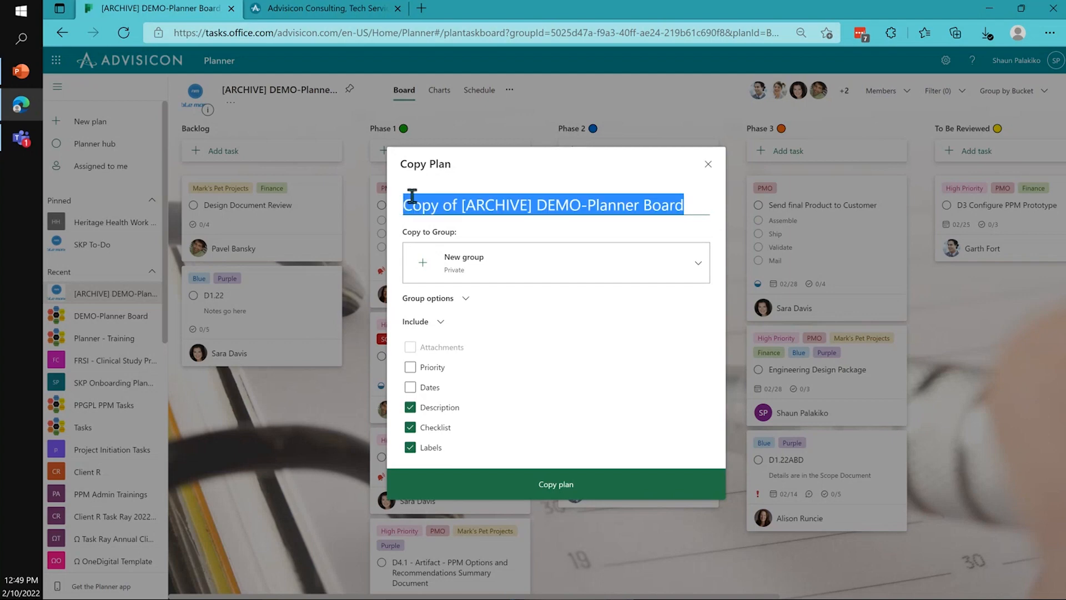
text(nEW)
key(BackSpace)
key(BackSpace)
key(BackSpace)
key(BackSpace)
key(ctrl+z)
key(BackSpace)
key(BackSpace)
key(BackSpace)
key(BackSpace)
text(New clie)
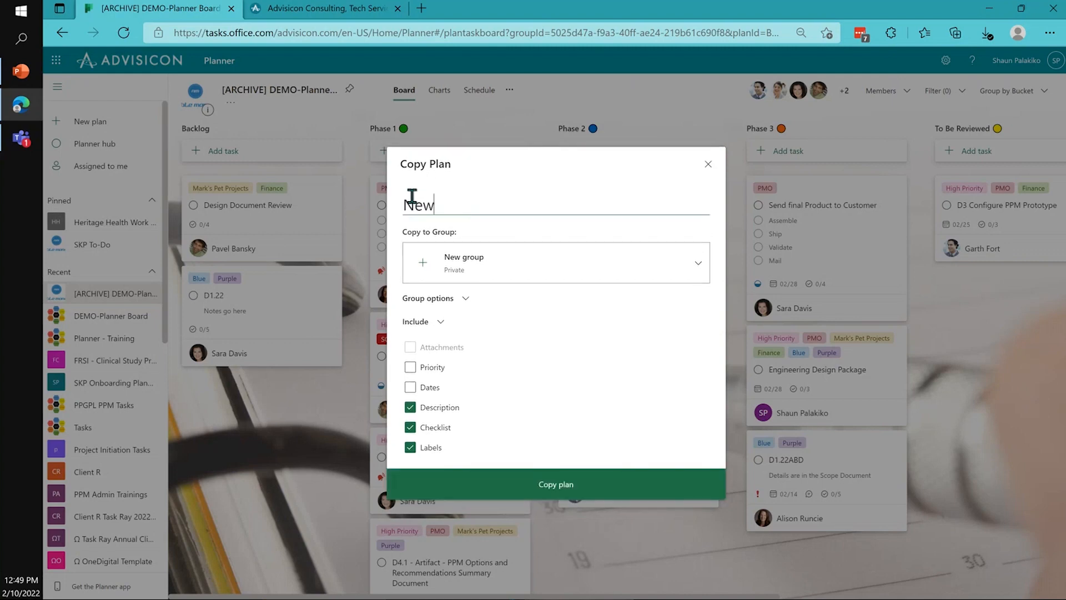
key(BackSpace)
key(BackSpace)
key(BackSpace)
key(BackSpace)
text(Client Project)
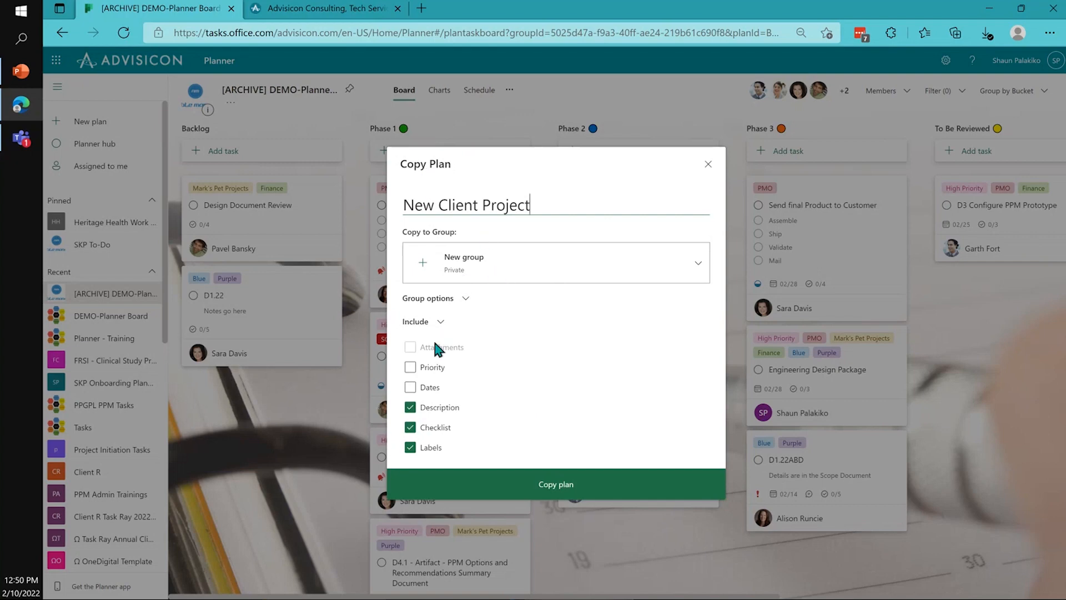
click(709, 165)
- View the details of "D4 PPM Options and Recommendations Presentation", and check the available target groups for a plan copy again
click(663, 444)
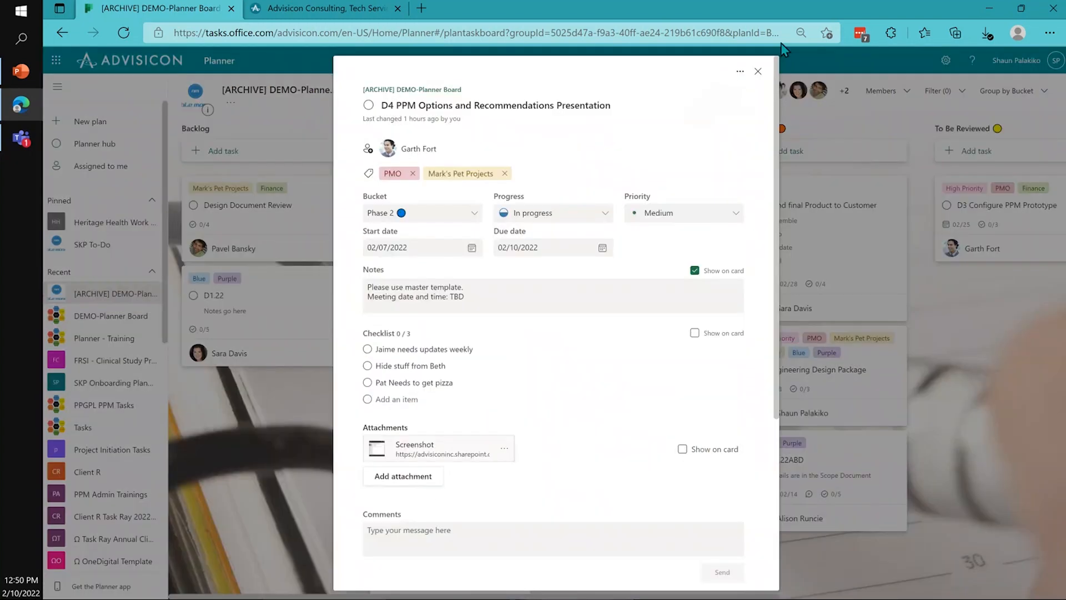
key(Escape)
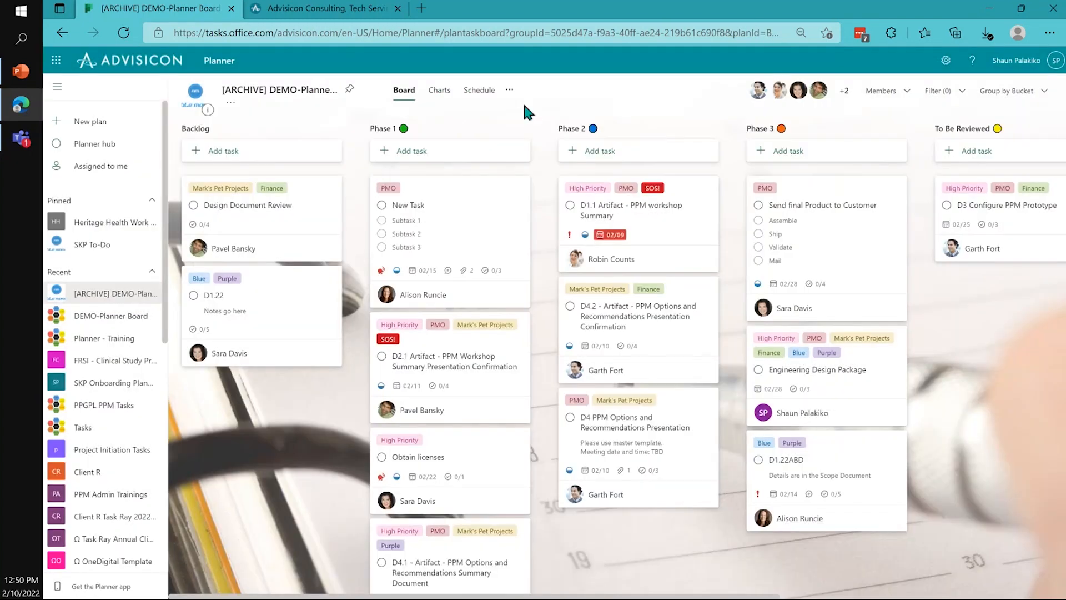
click(510, 89)
click(541, 233)
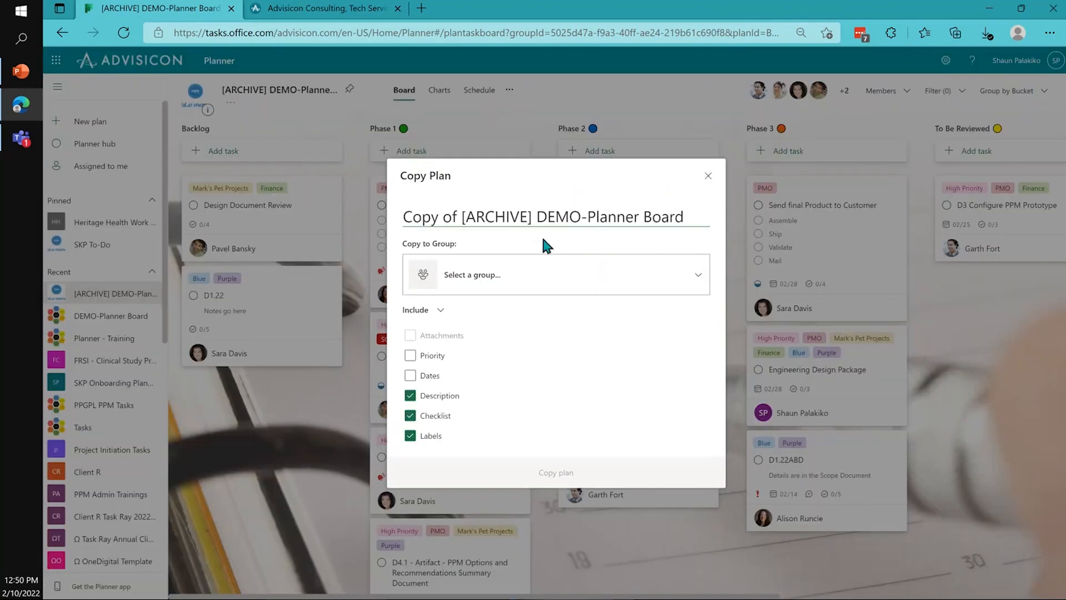
click(515, 289)
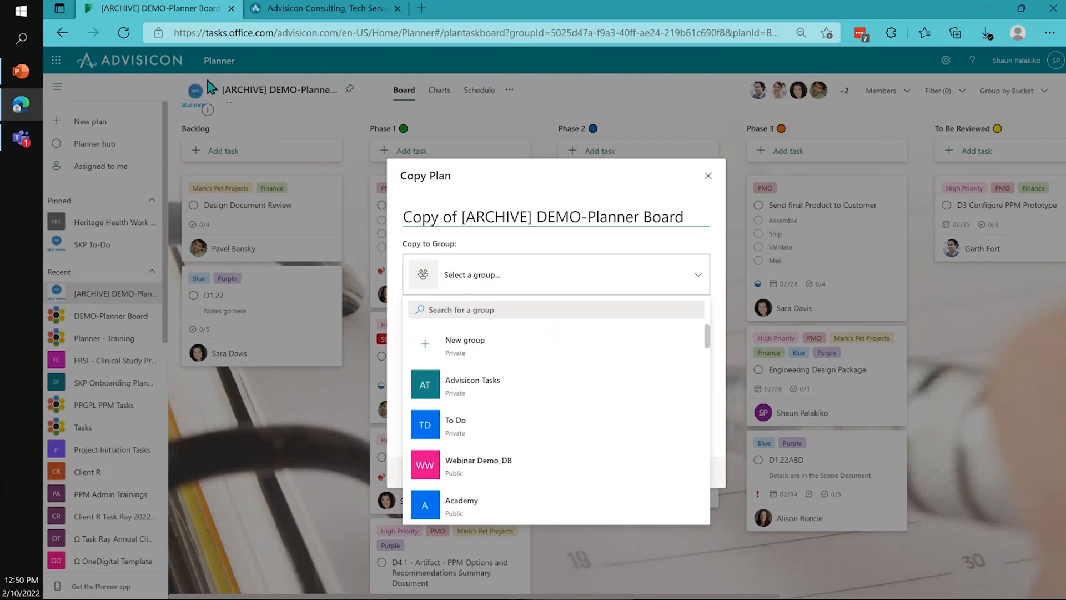
click(703, 176)
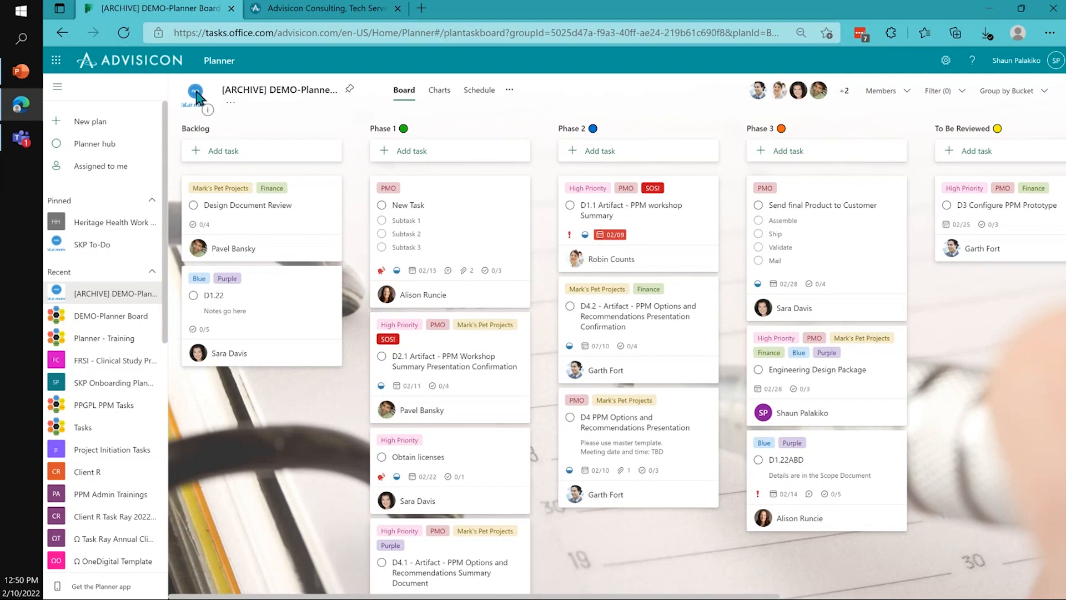
- Try copying the archived plan to the Nimble Monster group, check the content it can include, and cancel the copy
click(509, 90)
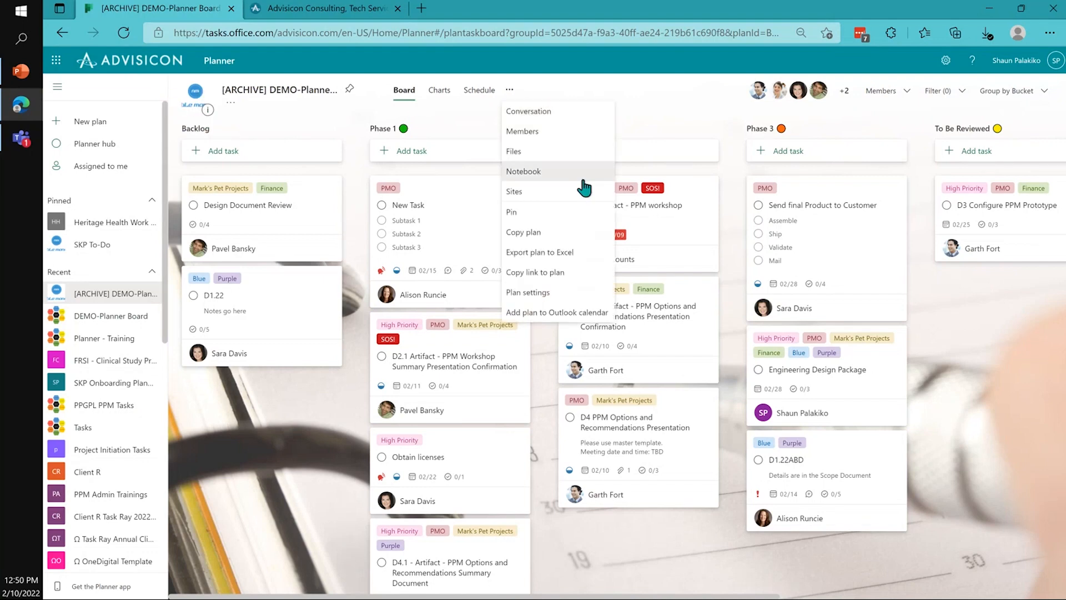
click(555, 232)
click(695, 280)
scroll(649, 392, down, 3)
scroll(649, 422, down, 15)
scroll(650, 428, up, 5)
click(531, 374)
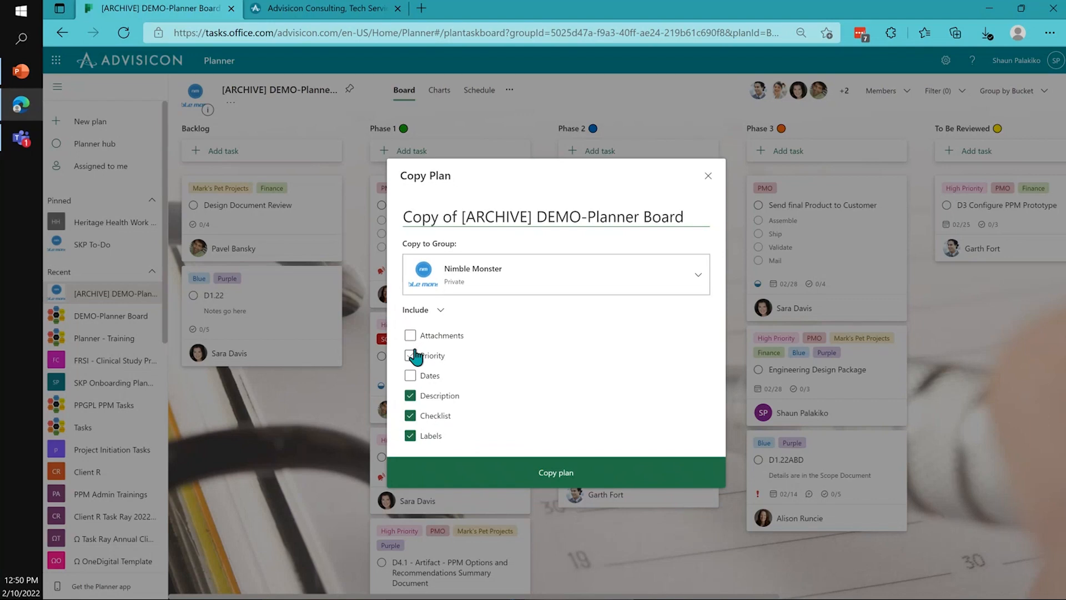
click(709, 177)
- Examine the attachment in the "D4 PPM Options and Recommendations Presentation" task and close its details
click(702, 406)
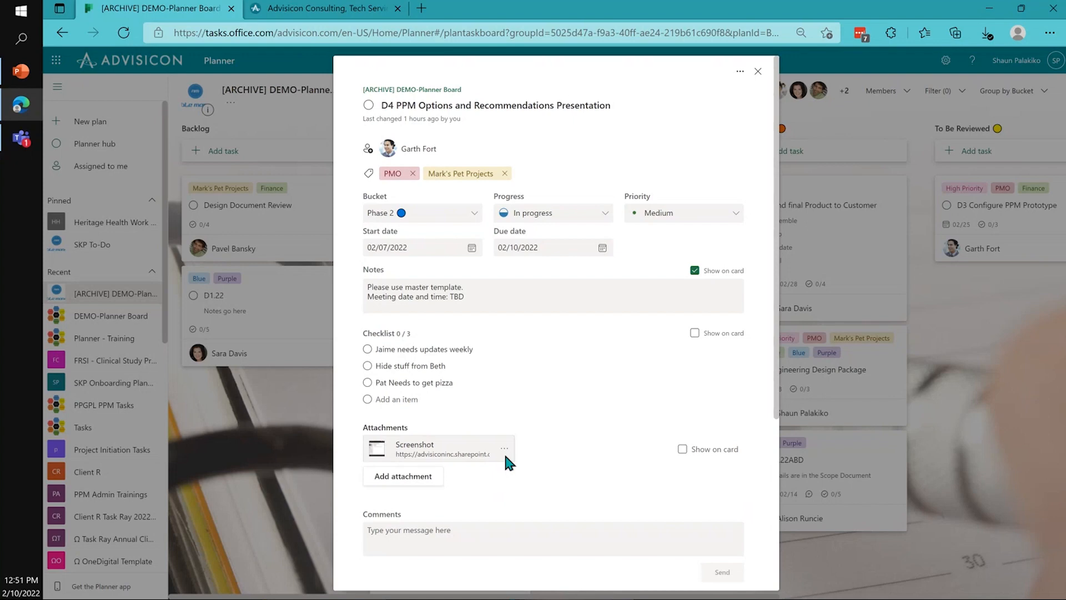
click(759, 73)
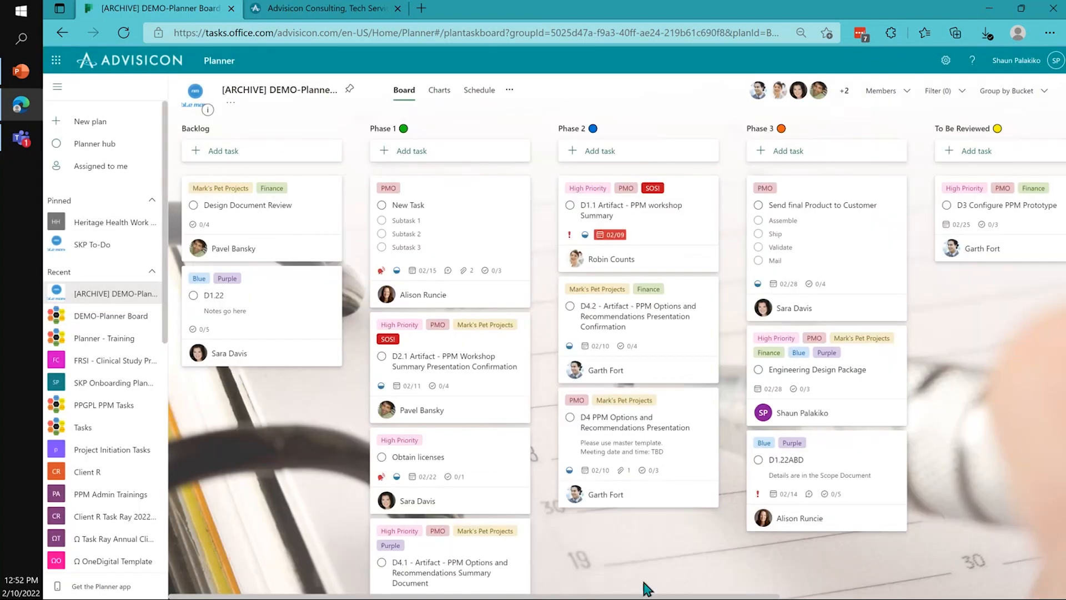